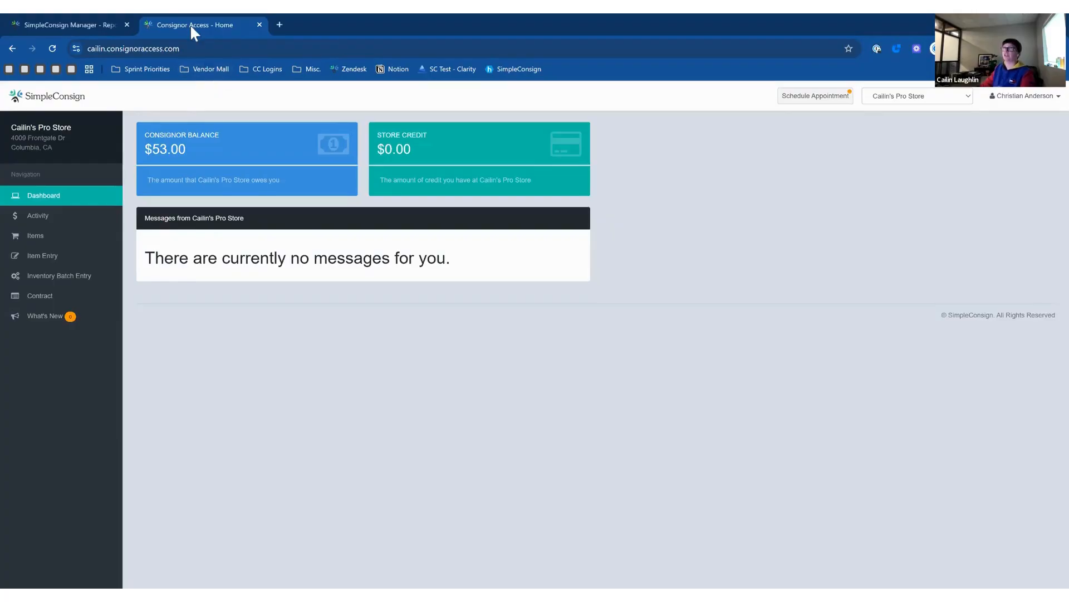
Return to the Back Office Consignor report, which lists 114 consignors and their access status.
{"action": "left_click", "coordinate": [90, 21]}
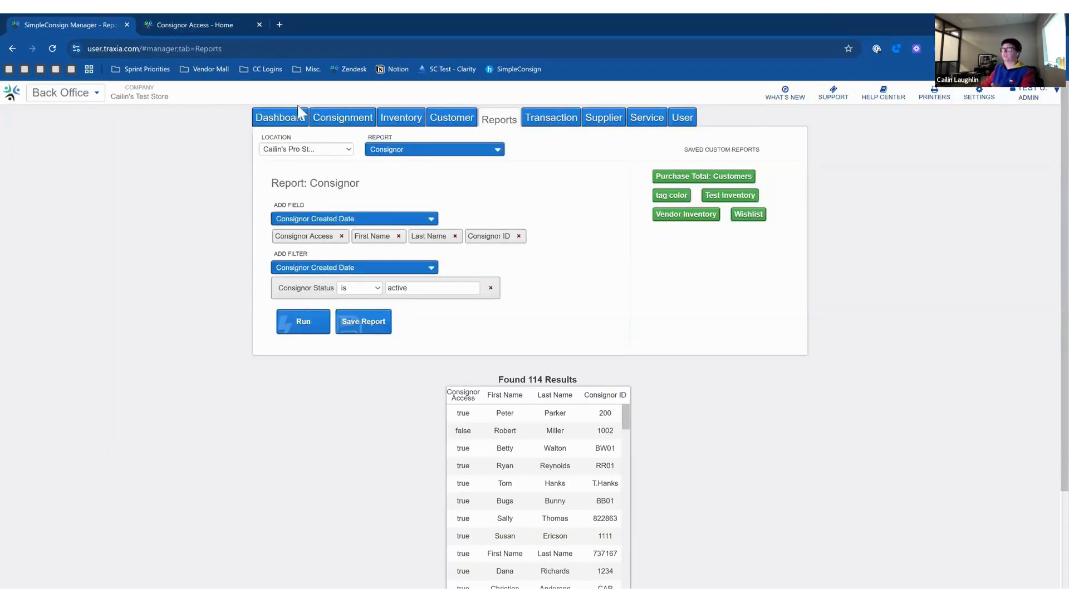
Show the Consignment tab's consignor search list, then bring up the store Settings window.
{"action": "left_click", "coordinate": [337, 118]}
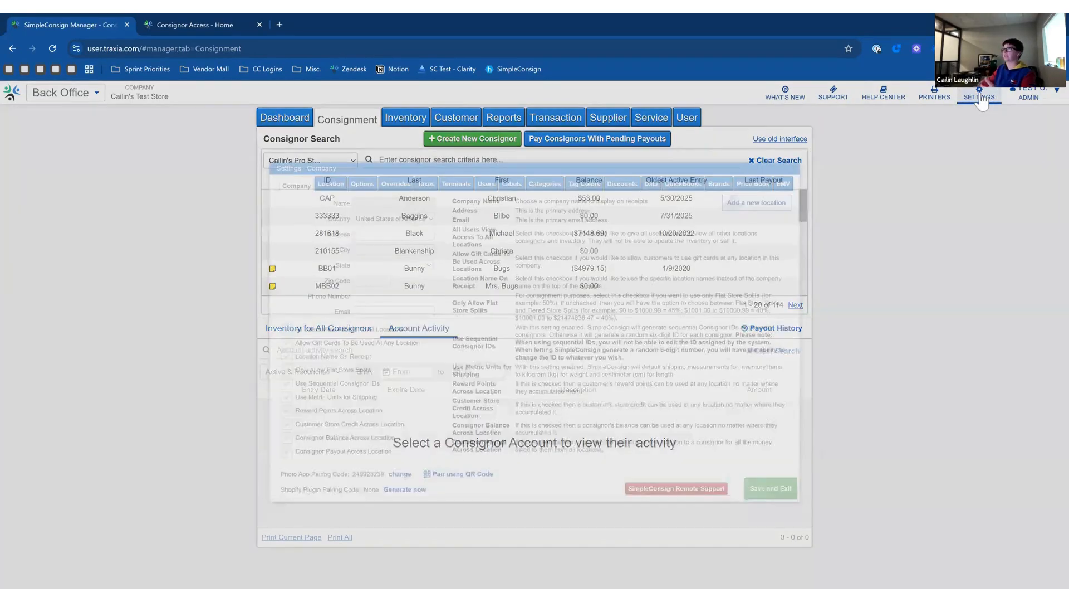
{"action": "left_click", "coordinate": [982, 100]}
Go from the Location settings to Options and expand the Consignor Access section.
{"action": "left_click", "coordinate": [298, 165]}
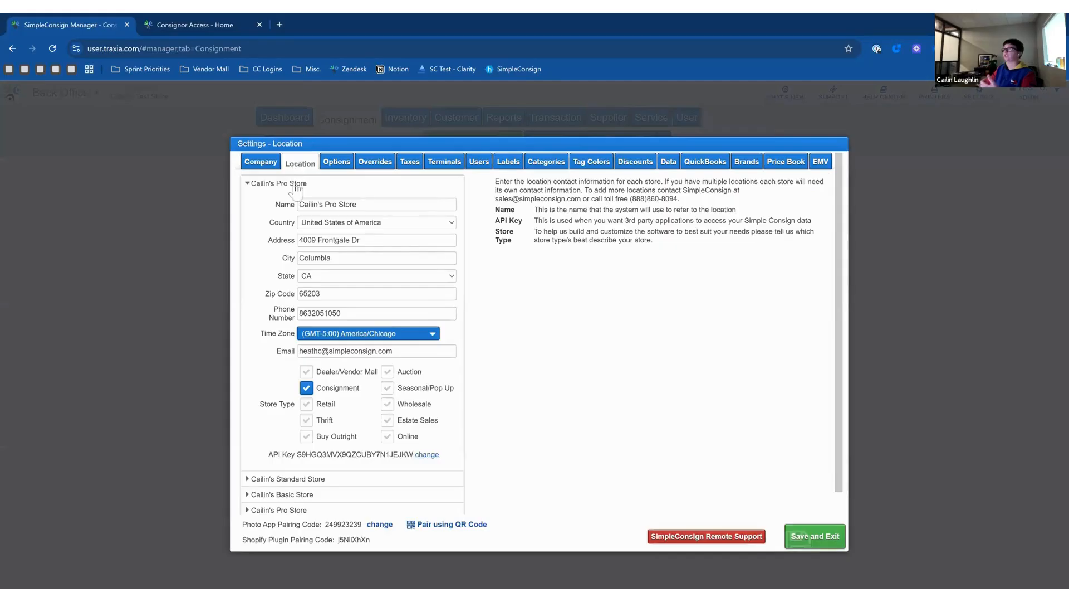
{"action": "left_click", "coordinate": [336, 165]}
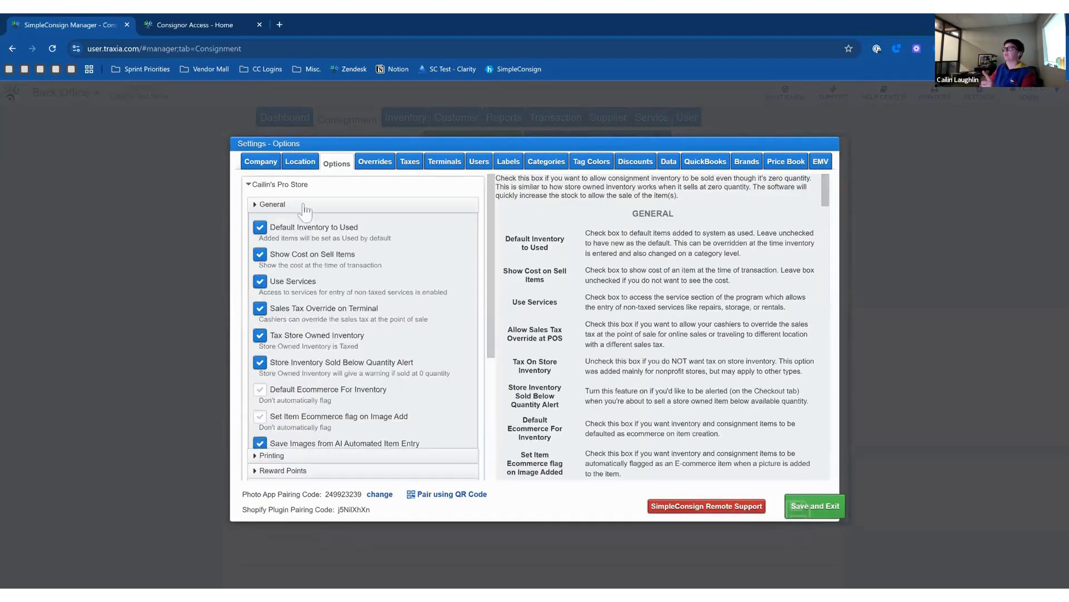
{"action": "left_click", "coordinate": [303, 205]}
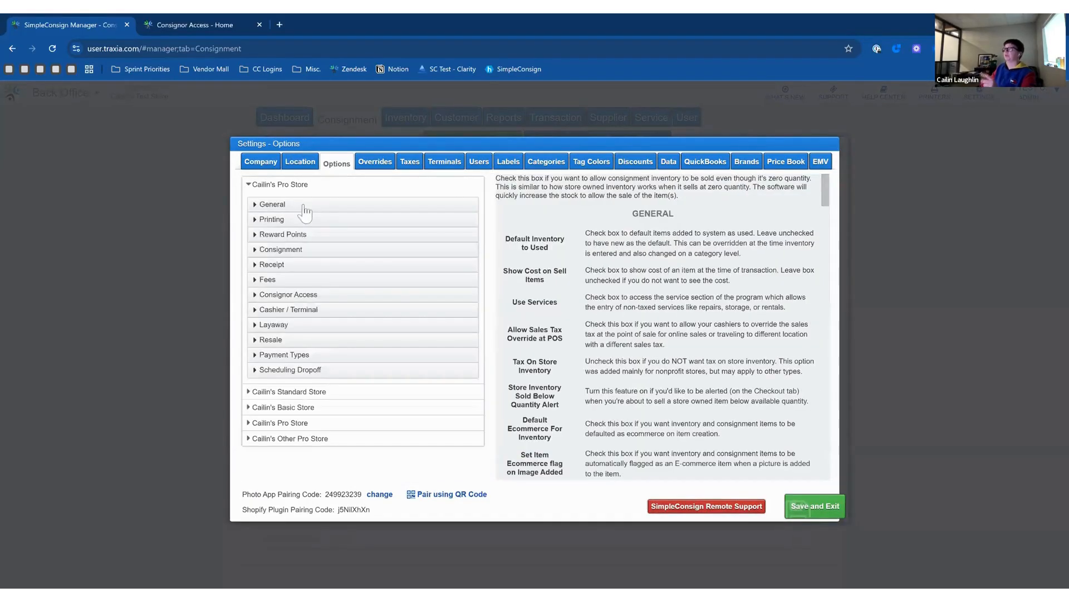
{"action": "left_click", "coordinate": [323, 295]}
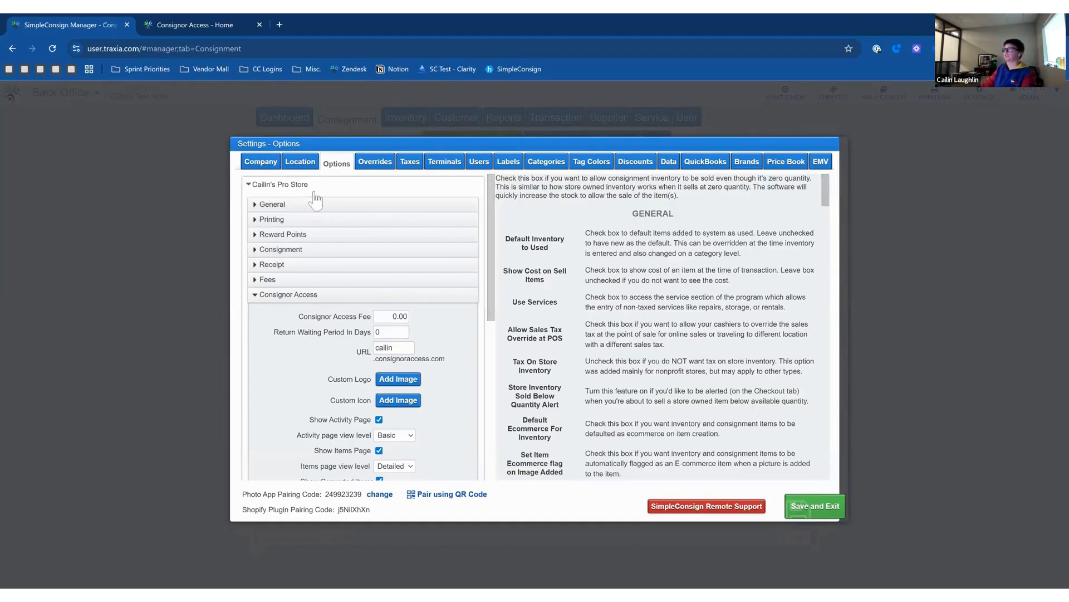
{"action": "left_click_drag", "start_coordinate": [493, 242], "coordinate": [493, 299]}
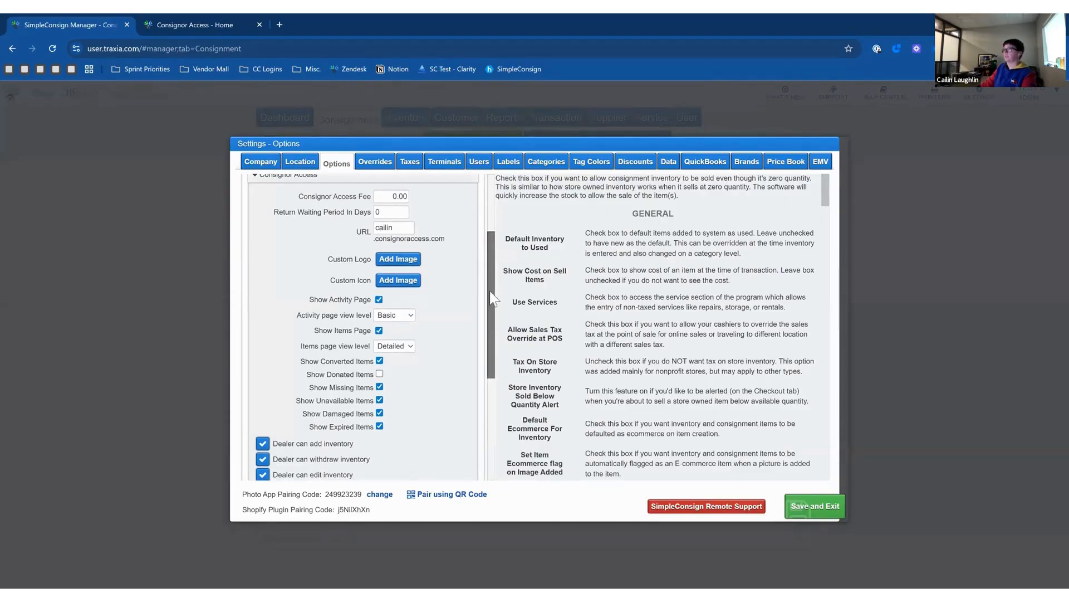
Review the portal URL, then switch back to the Consignor Access dashboard.
{"action": "left_click_drag", "start_coordinate": [393, 227], "coordinate": [369, 226]}
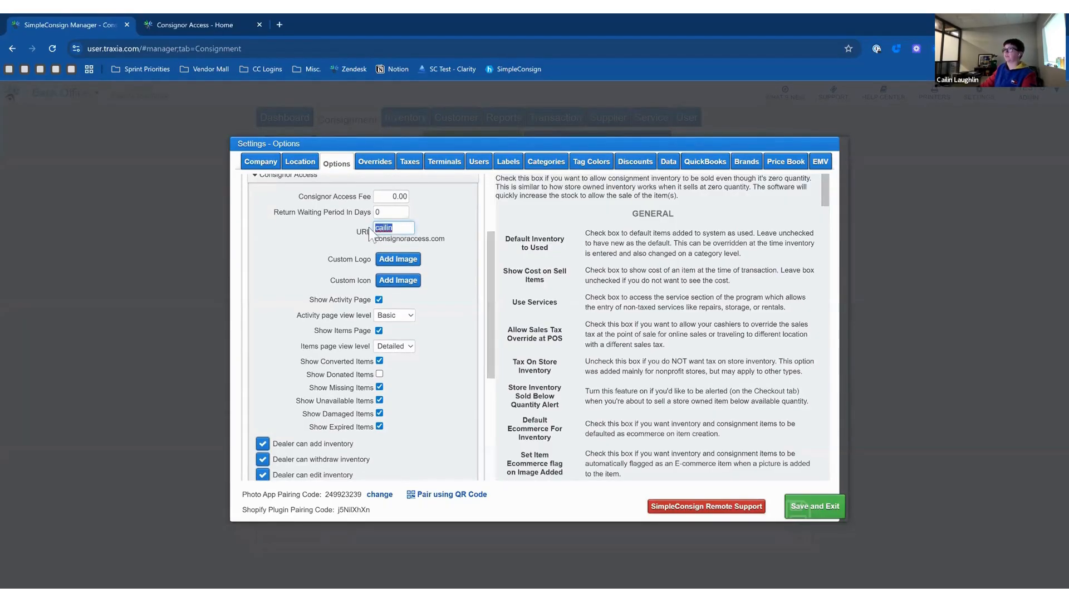
{"action": "left_click", "coordinate": [461, 217]}
{"action": "left_click_drag", "start_coordinate": [493, 250], "coordinate": [494, 256]}
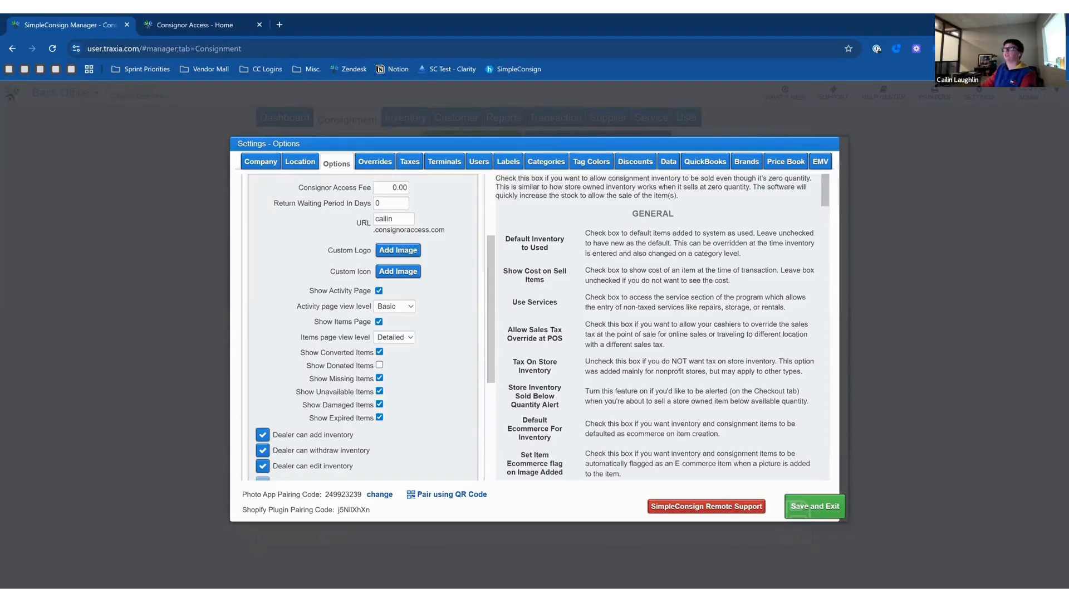
{"action": "left_click", "coordinate": [222, 26]}
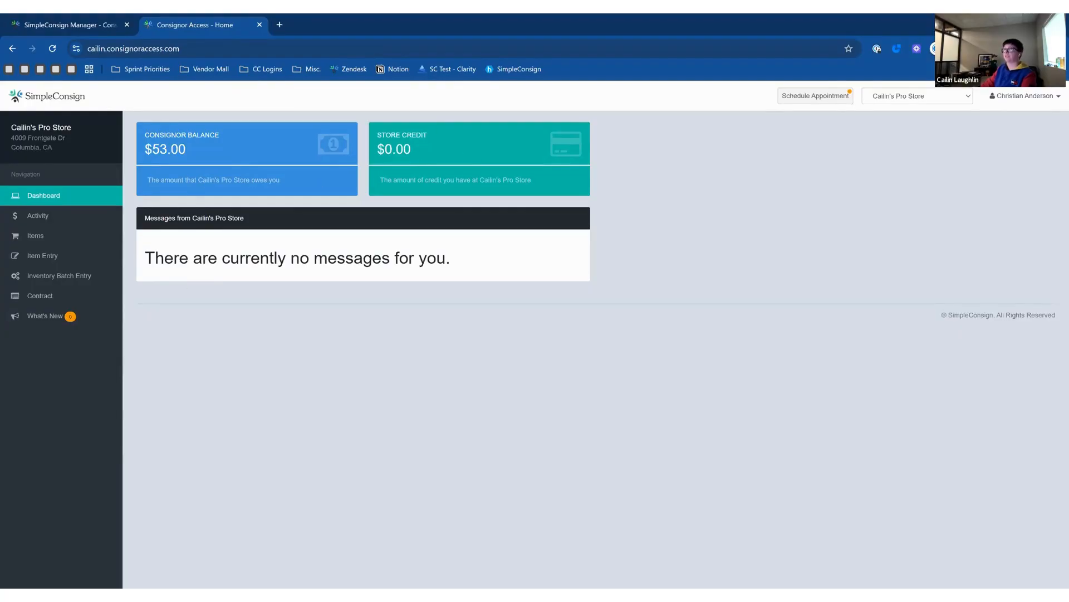
{"action": "left_click_drag", "start_coordinate": [144, 258], "coordinate": [461, 254]}
View account activity, sort the 162 consigned items newest first by Date Created, then show the contract.
{"action": "left_click", "coordinate": [466, 259]}
{"action": "left_click", "coordinate": [84, 224]}
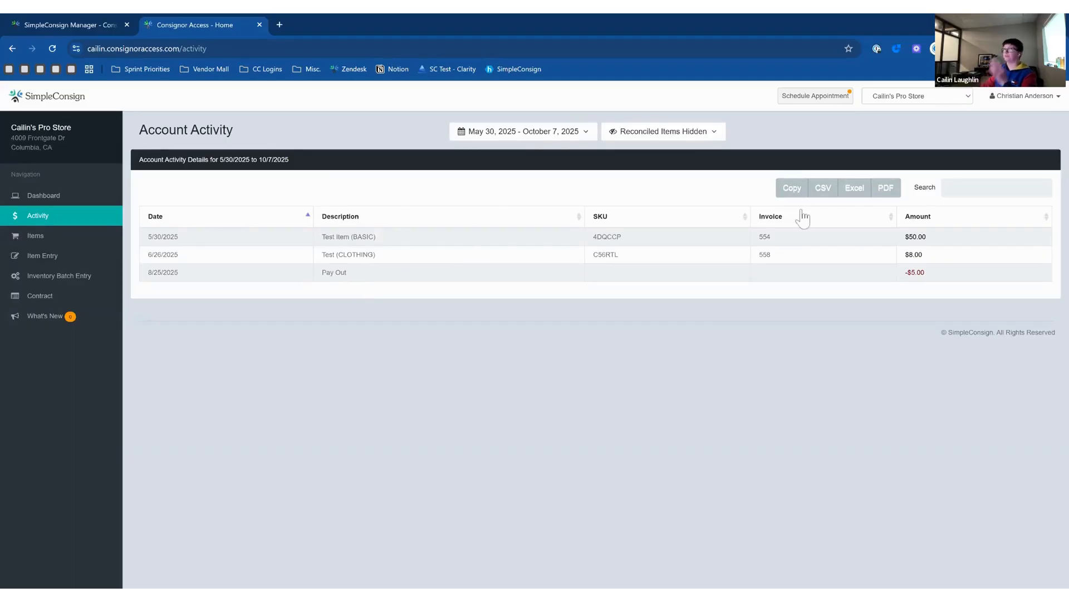
{"action": "left_click", "coordinate": [84, 244]}
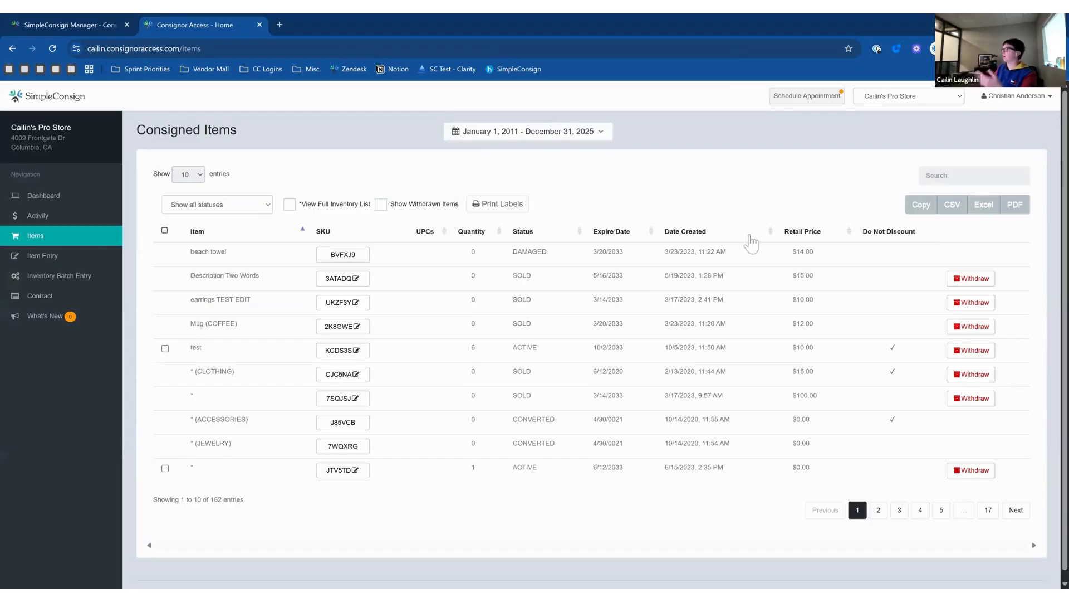
{"action": "left_click", "coordinate": [716, 240]}
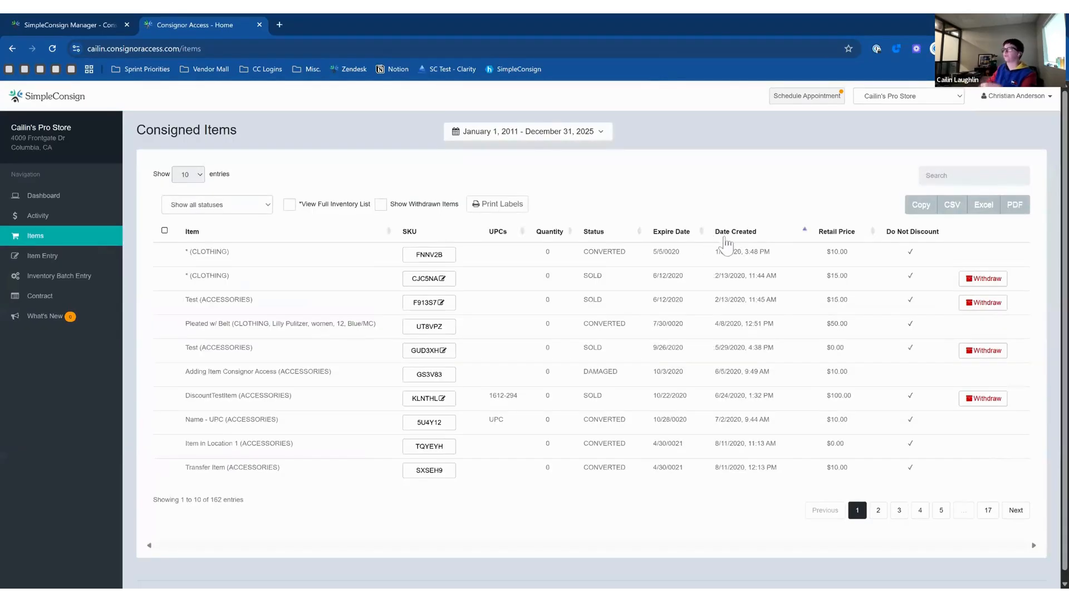
{"action": "left_click", "coordinate": [724, 240]}
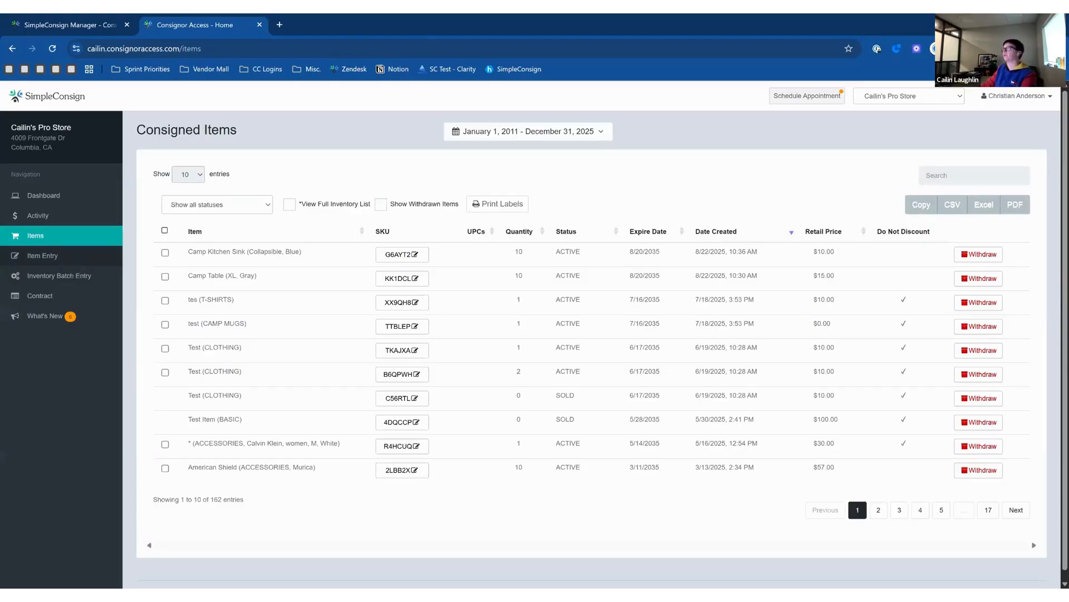
{"action": "left_click", "coordinate": [75, 298]}
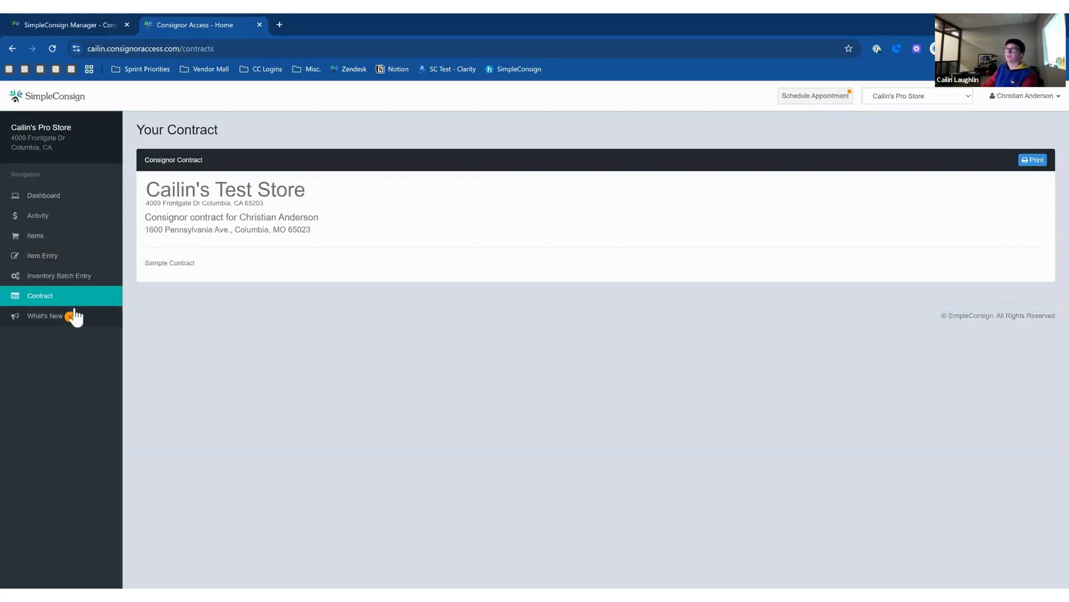
Read the What's New changelog, return to the Dashboard, then go back to Back Office settings.
{"action": "left_click", "coordinate": [77, 316]}
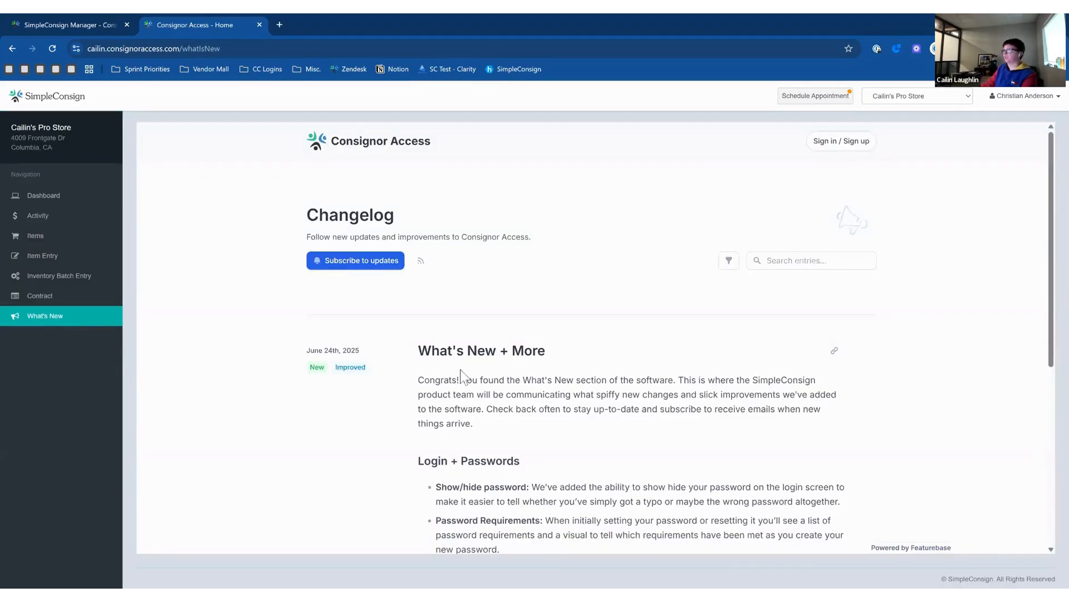
{"action": "scroll", "coordinate": [461, 378], "scroll_direction": "down", "scroll_amount": 3}
{"action": "scroll", "coordinate": [461, 377], "scroll_direction": "up", "scroll_amount": 3}
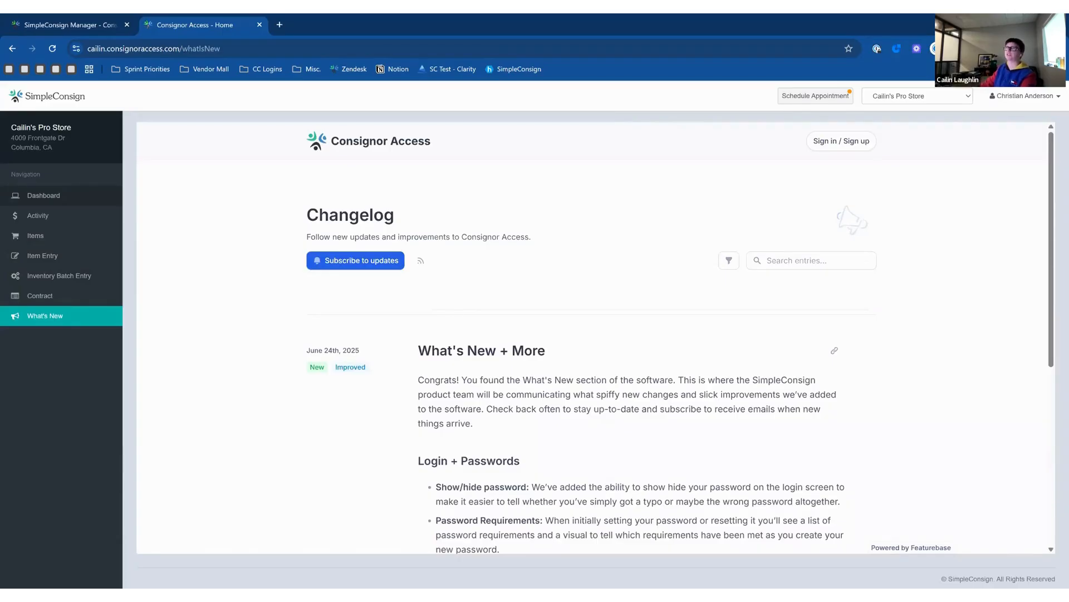
{"action": "left_click", "coordinate": [82, 196]}
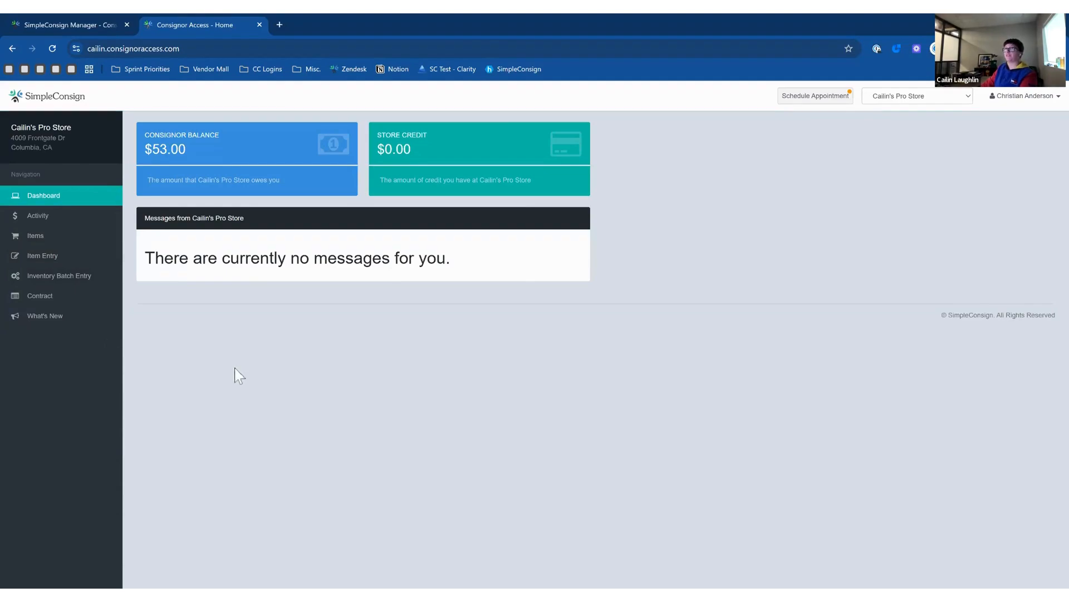
{"action": "left_click", "coordinate": [78, 27]}
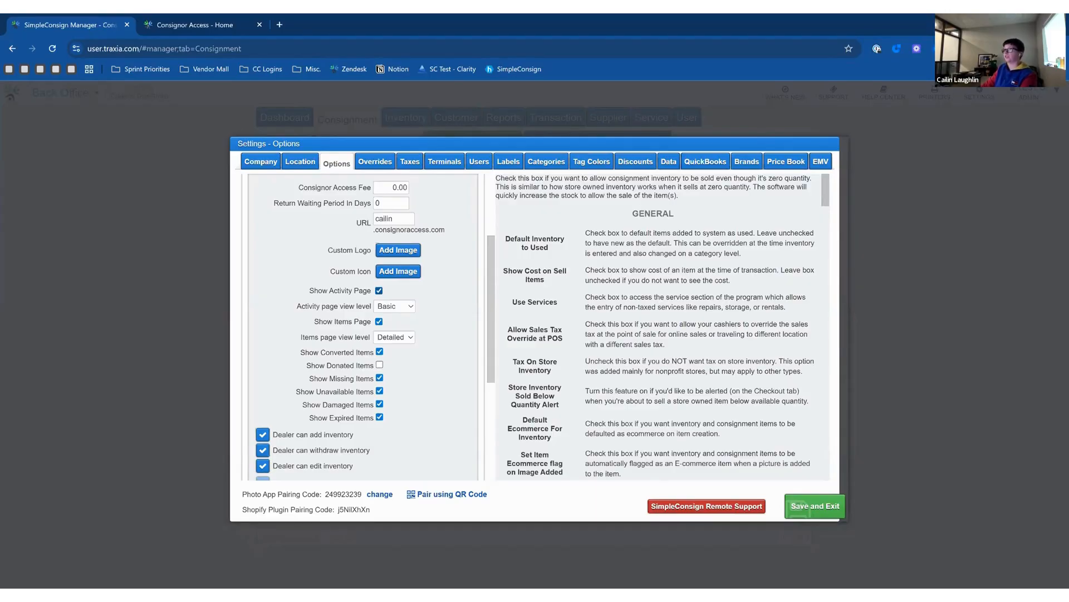
Toggle Show Activity Page off and back on, then reload the portal's Activity page to check it.
{"action": "left_click", "coordinate": [379, 290]}
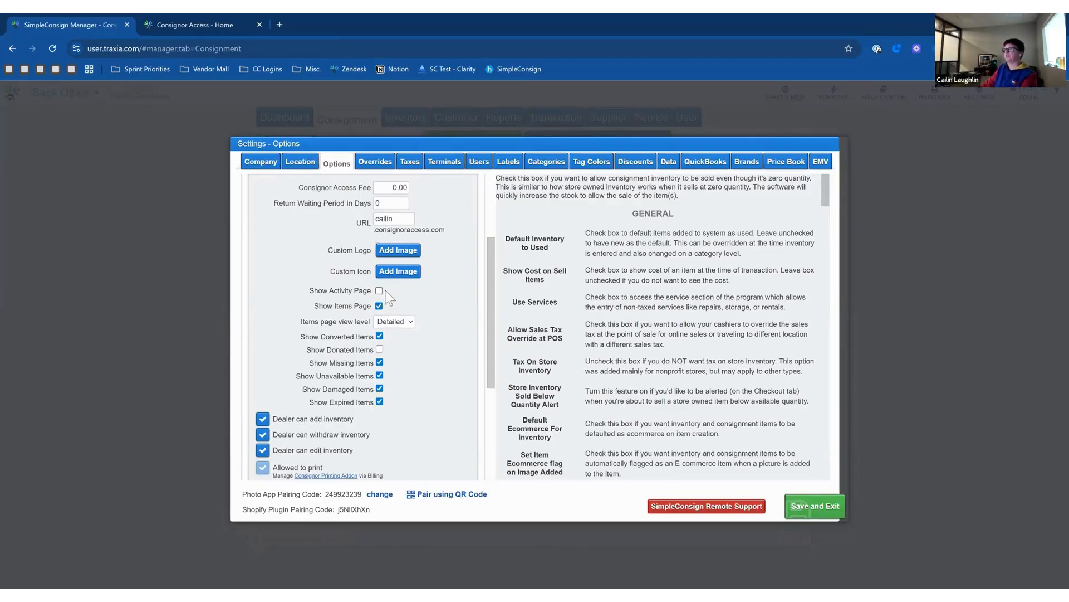
{"action": "left_click", "coordinate": [378, 290]}
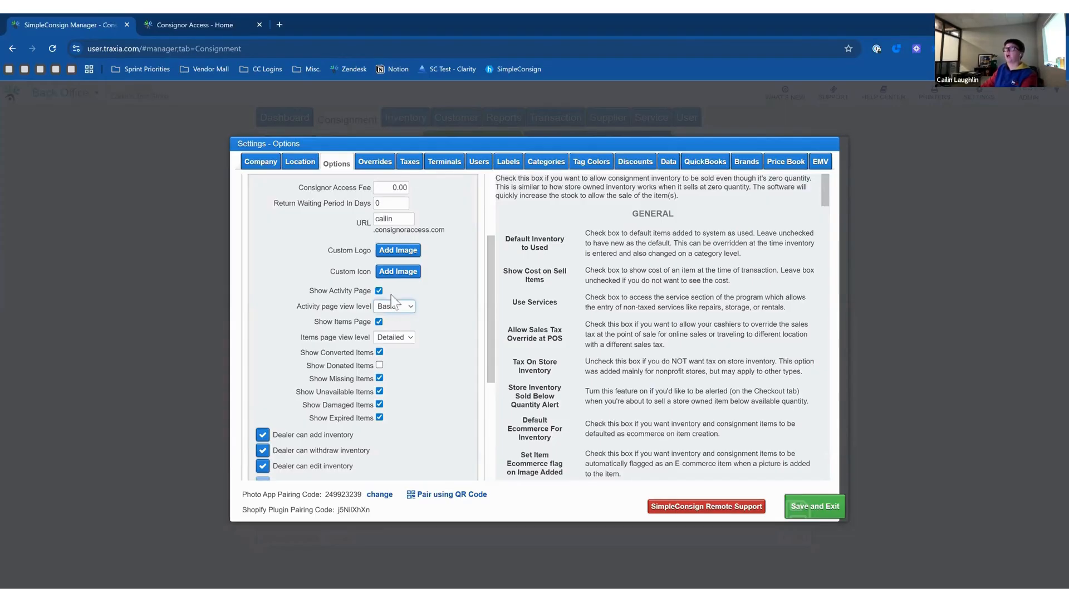
{"action": "left_click", "coordinate": [197, 24]}
{"action": "left_click", "coordinate": [38, 216]}
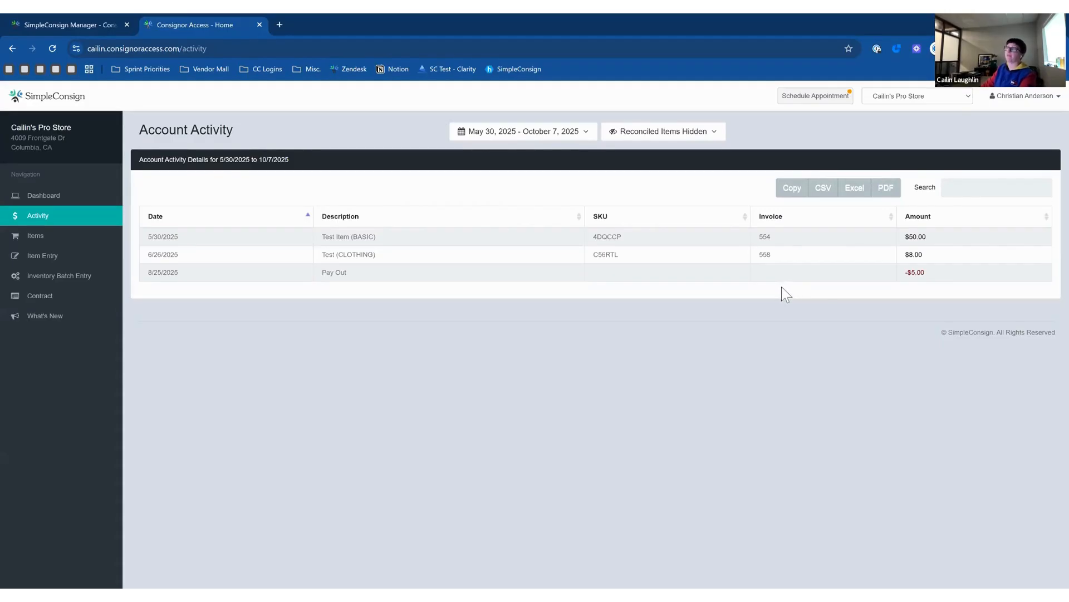
{"action": "left_click", "coordinate": [105, 24]}
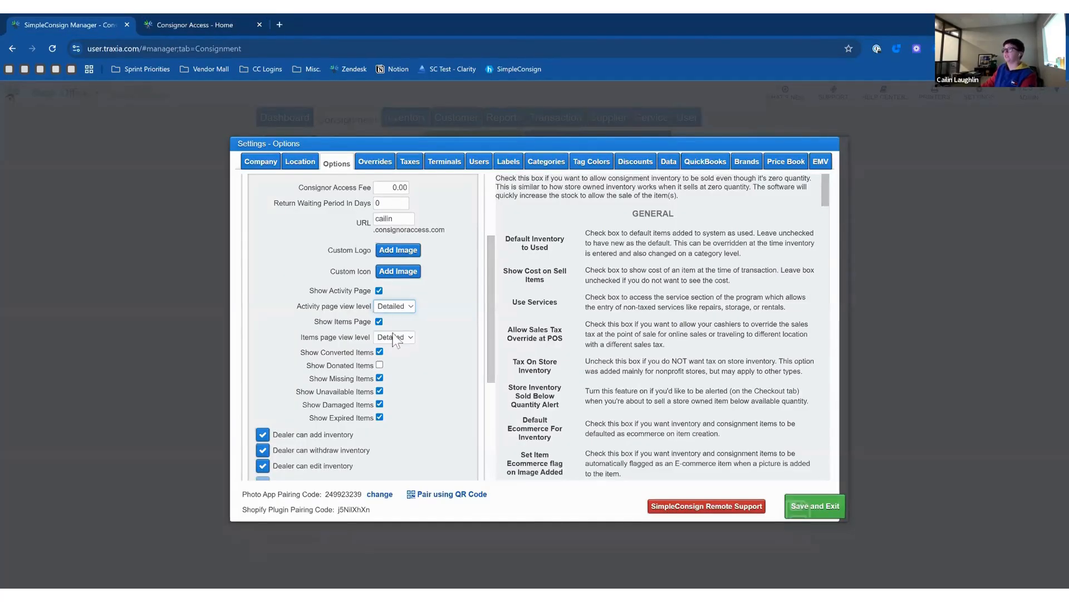
{"action": "left_click", "coordinate": [178, 25]}
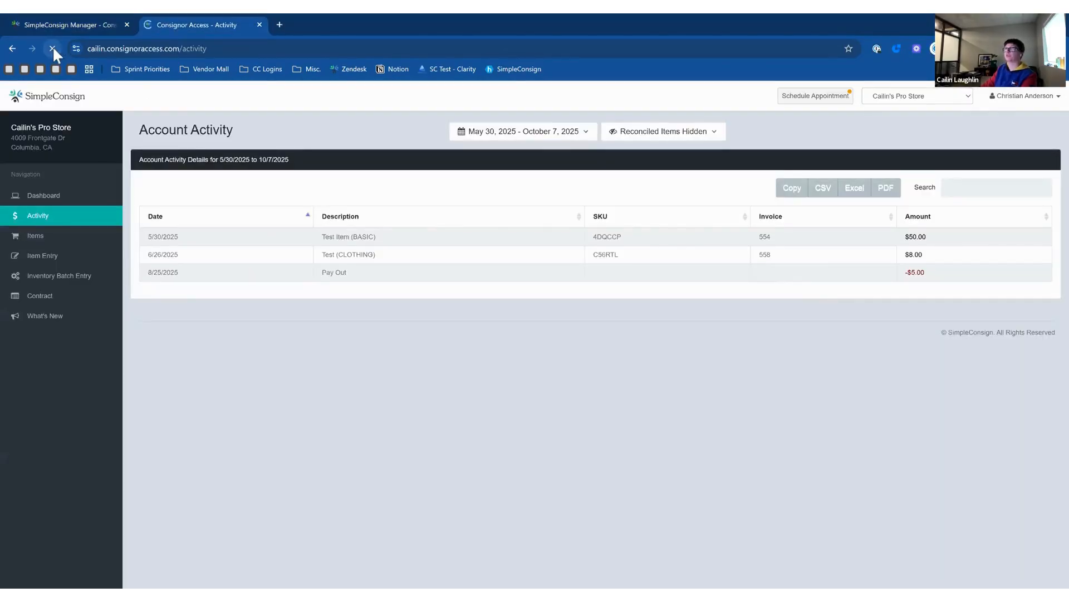
{"action": "left_click", "coordinate": [53, 47]}
Save and exit the settings, then reload the portal's Activity page to apply the Detailed view.
{"action": "left_click", "coordinate": [48, 23]}
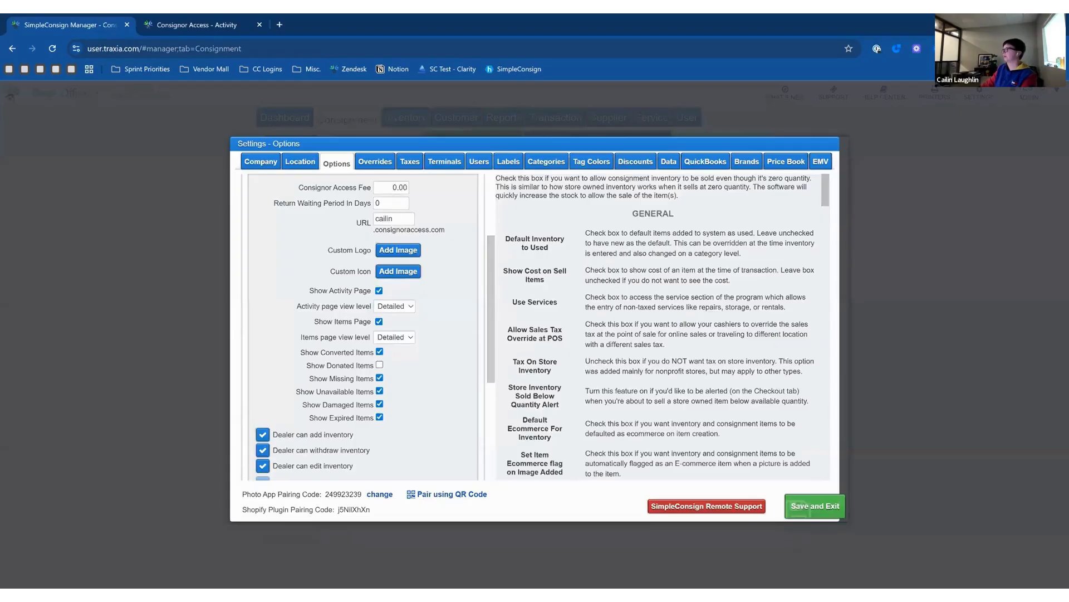
{"action": "left_click", "coordinate": [814, 501]}
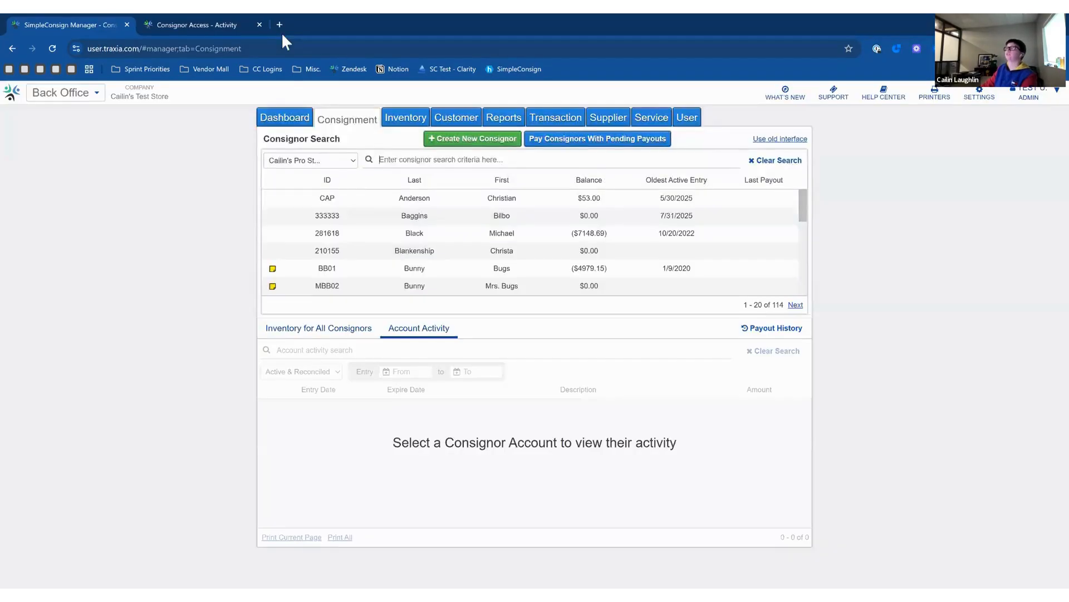
{"action": "left_click", "coordinate": [234, 25]}
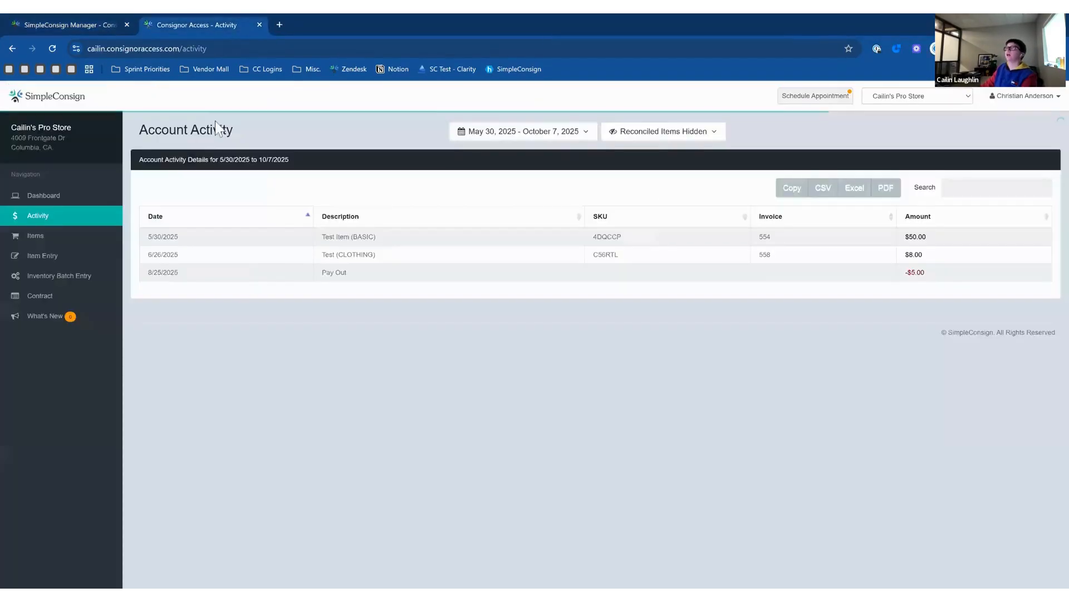
{"action": "left_click", "coordinate": [54, 48]}
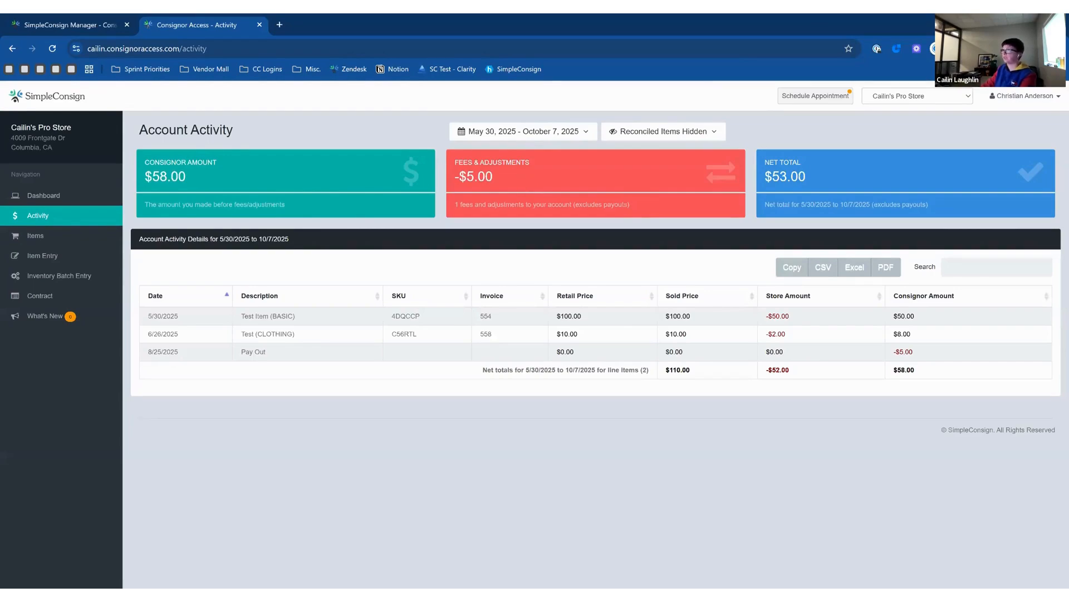
Check the -$5.00 payout amount on the Activity page, then return to the Back Office.
{"action": "left_click_drag", "start_coordinate": [919, 353], "coordinate": [887, 356]}
{"action": "left_click", "coordinate": [883, 356]}
{"action": "left_click", "coordinate": [98, 22]}
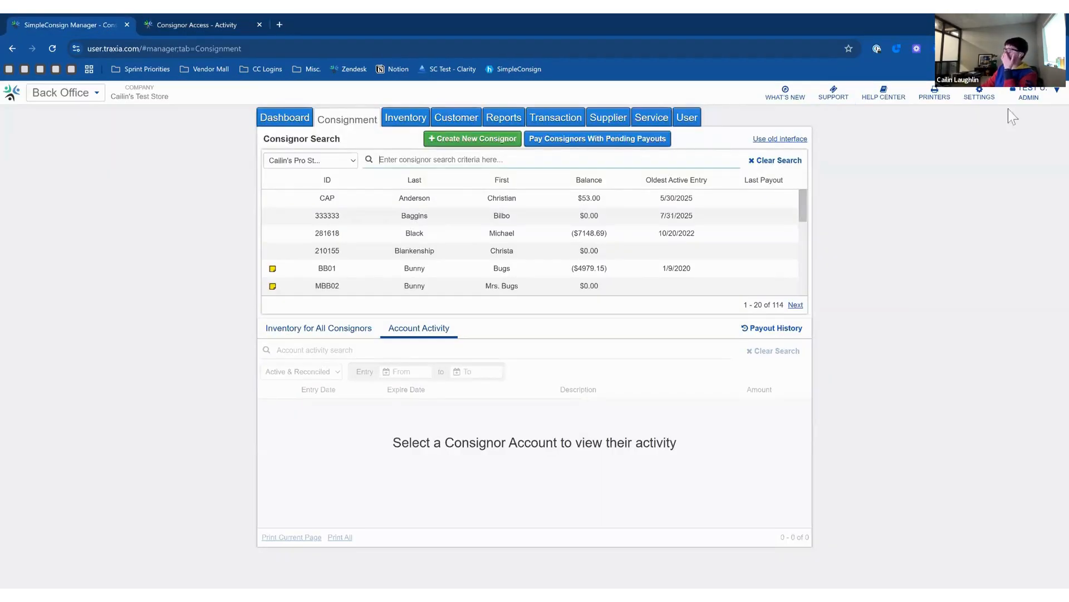
Set the Consignor Access Items page view level to Basic and save the settings.
{"action": "left_click", "coordinate": [976, 99]}
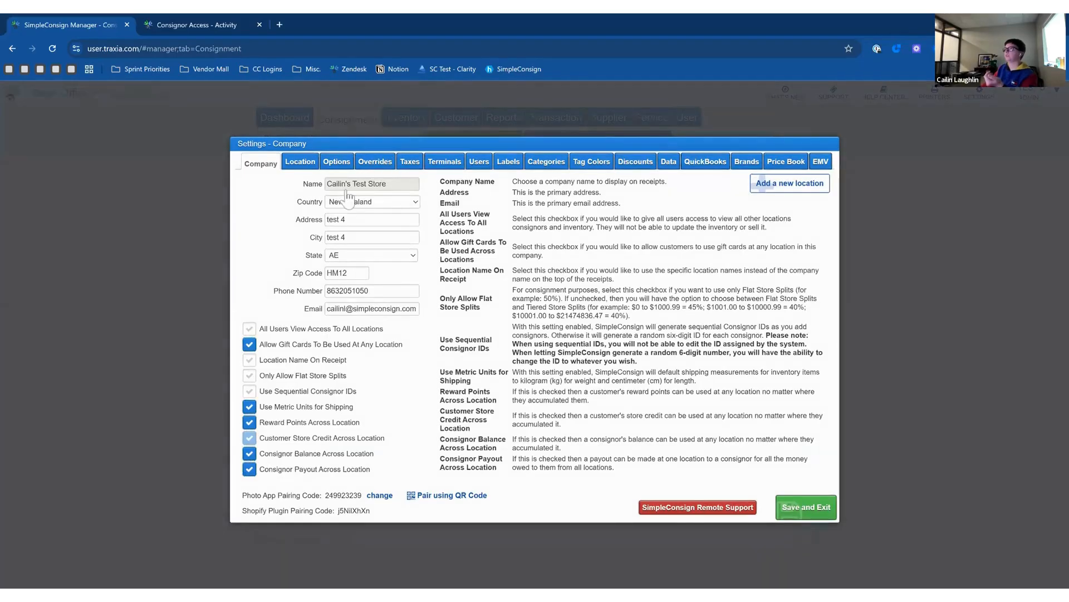
{"action": "left_click", "coordinate": [336, 162]}
{"action": "left_click", "coordinate": [321, 207]}
{"action": "left_click", "coordinate": [287, 294]}
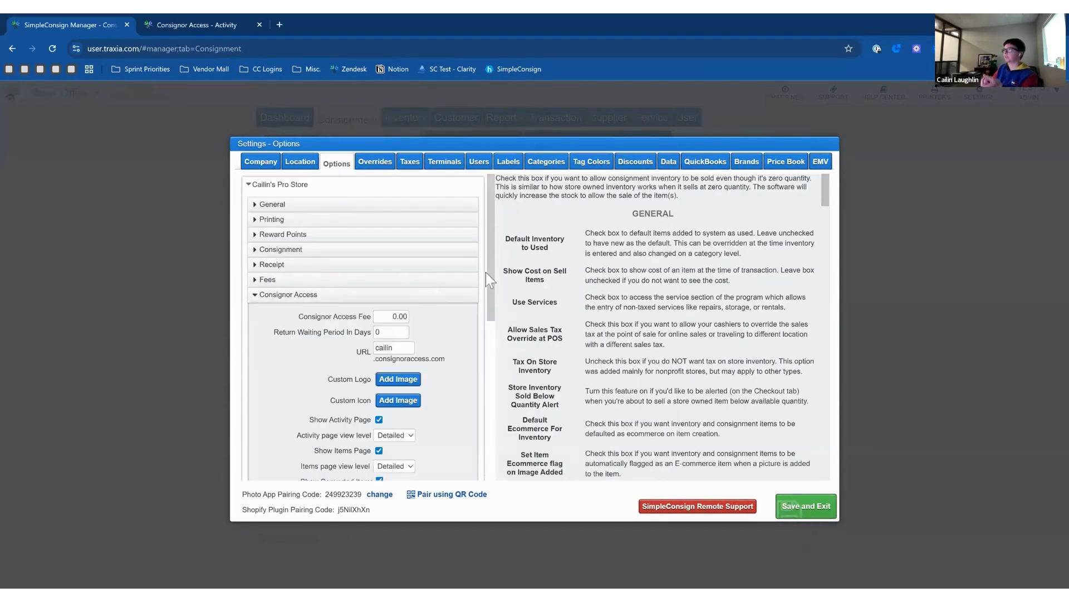
{"action": "scroll", "coordinate": [469, 297], "scroll_direction": "down", "scroll_amount": 5}
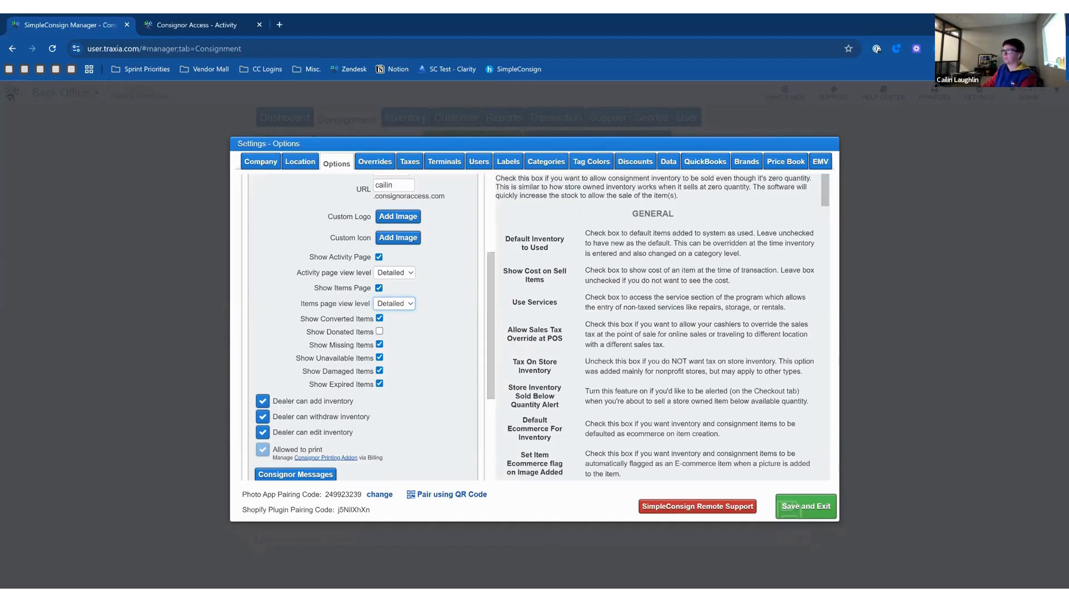
{"action": "left_click", "coordinate": [432, 303]}
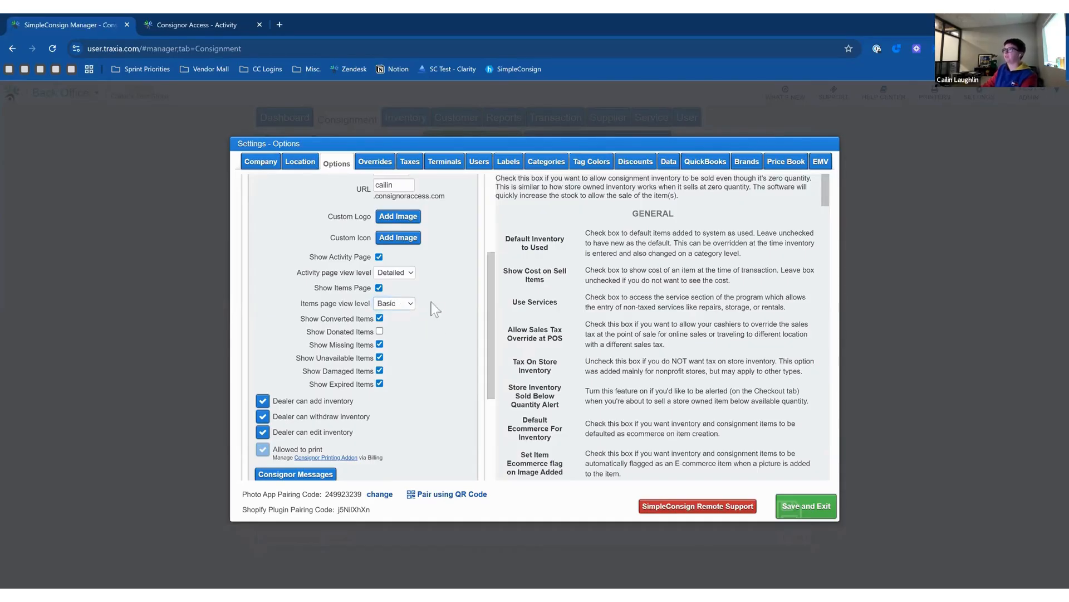
{"action": "left_click", "coordinate": [798, 504]}
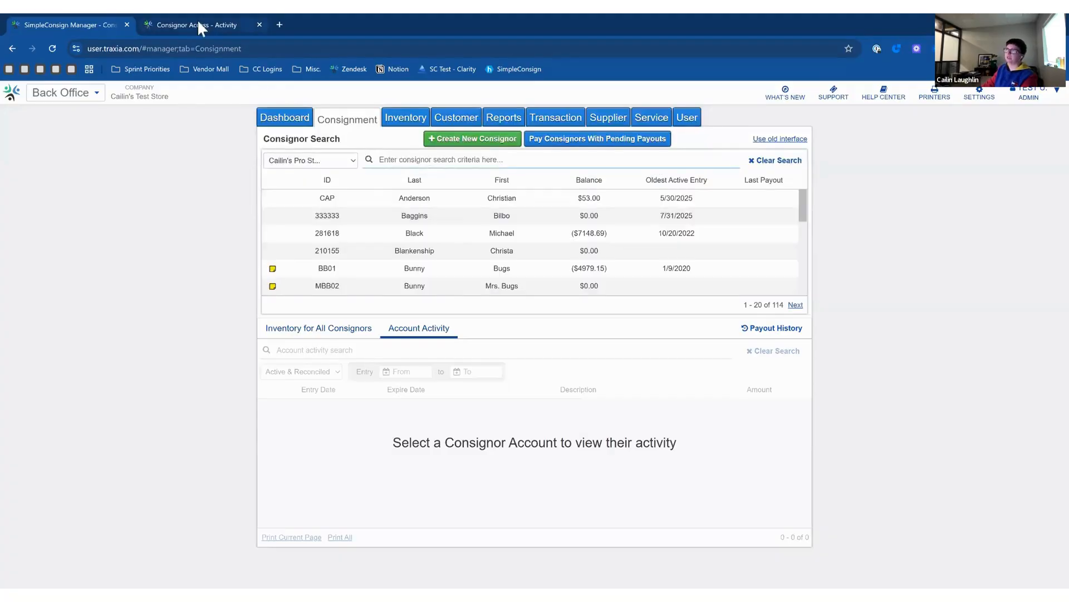
{"action": "left_click", "coordinate": [199, 22]}
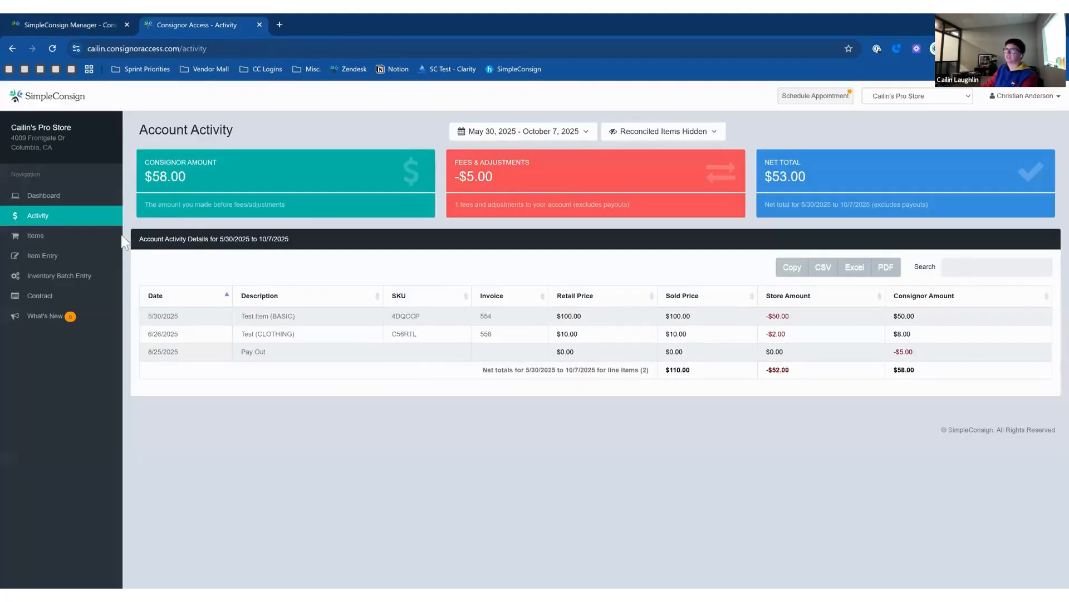
Reload the portal, sort the Basic-level Consigned Items newest first by Date Created, then return to Back Office.
{"action": "left_click", "coordinate": [52, 48]}
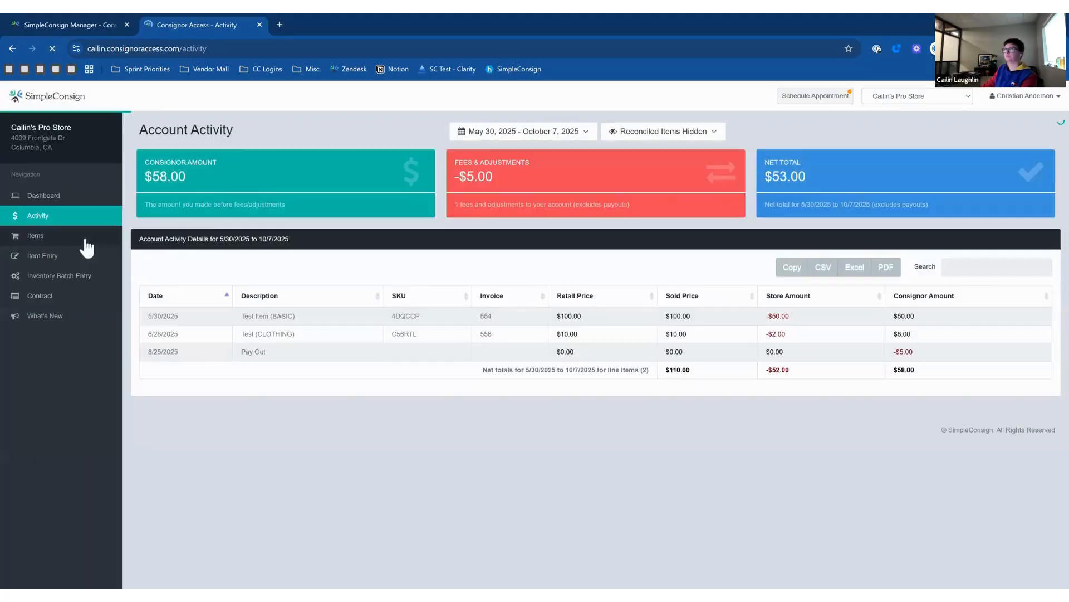
{"action": "left_click", "coordinate": [85, 240]}
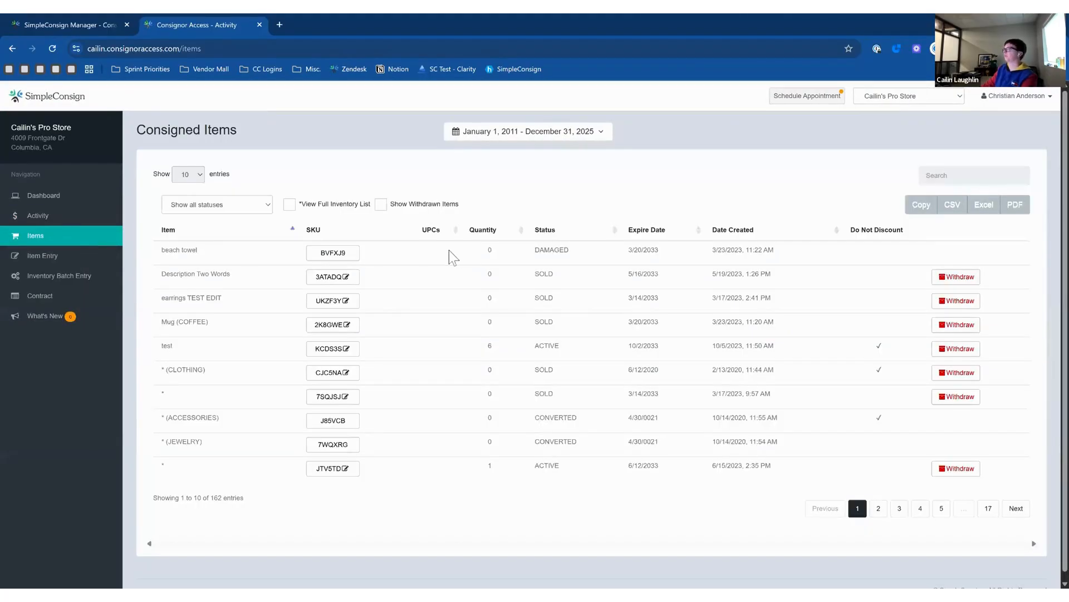
{"action": "left_click", "coordinate": [729, 239]}
{"action": "left_click", "coordinate": [789, 235]}
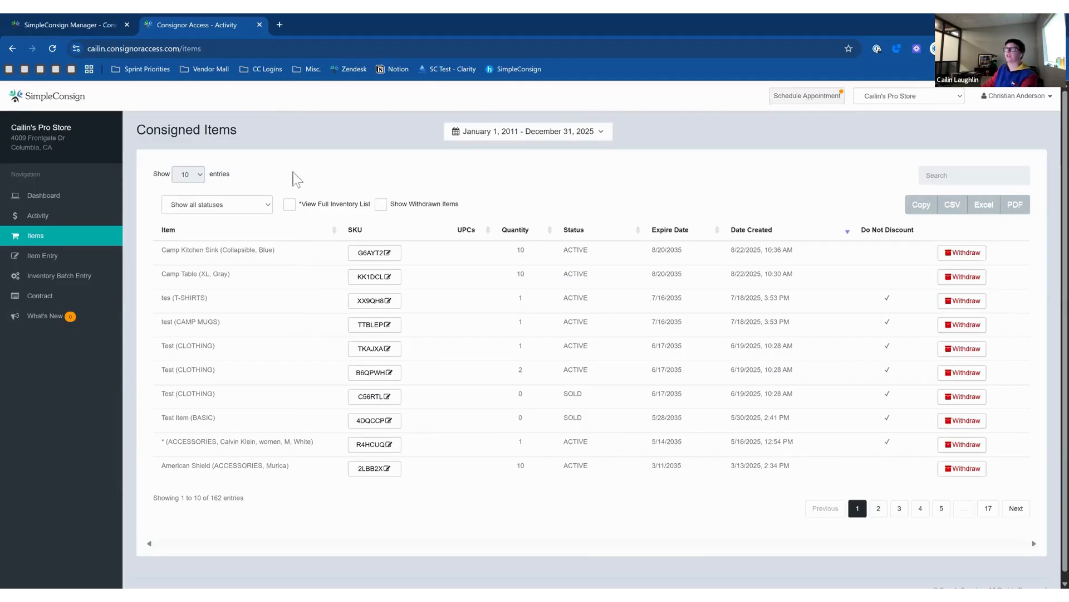
{"action": "left_click", "coordinate": [72, 27]}
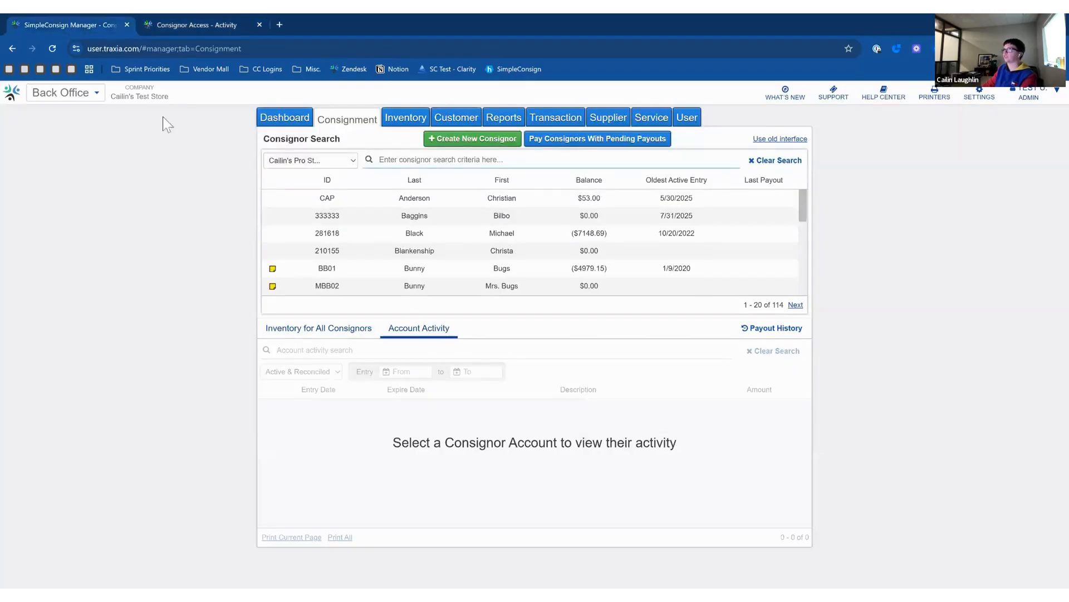
Uncheck Show Converted Items in the Pro Store's Consignor Access options.
{"action": "left_click", "coordinate": [992, 100]}
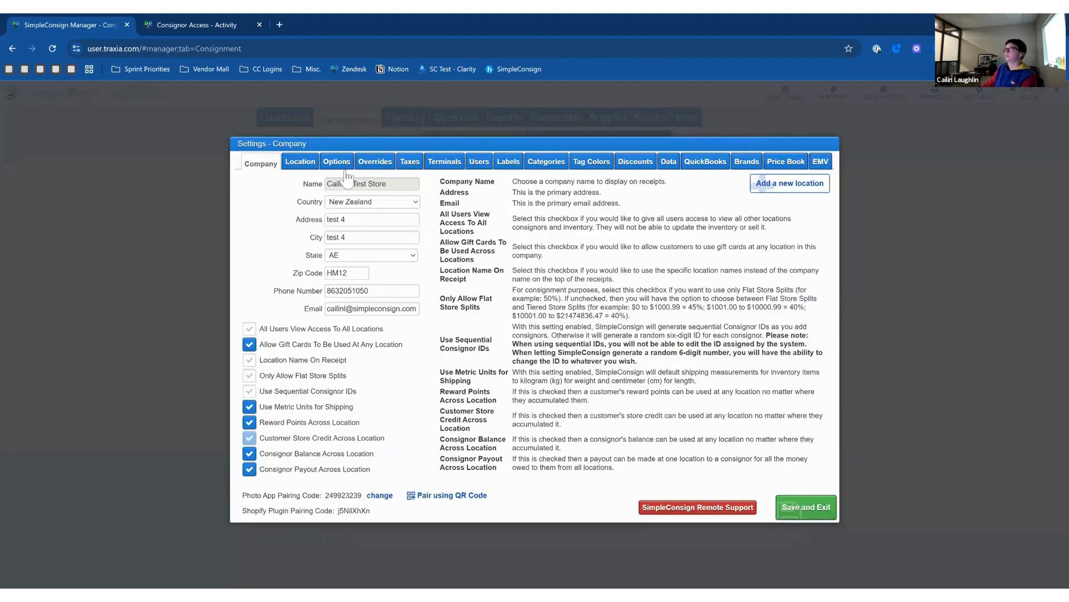
{"action": "left_click", "coordinate": [345, 167]}
{"action": "left_click", "coordinate": [318, 204]}
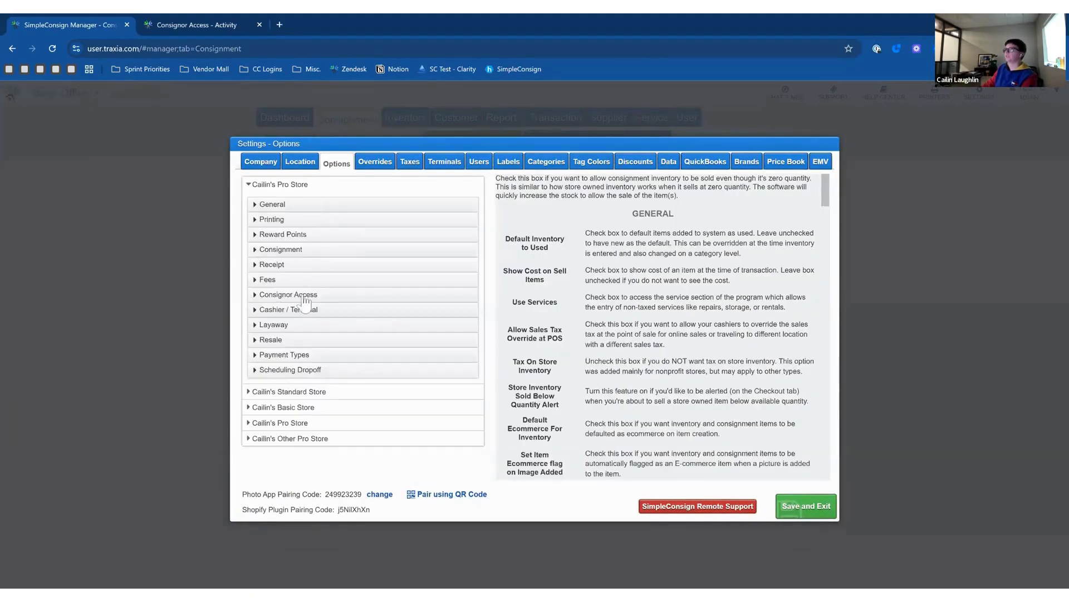
{"action": "left_click", "coordinate": [329, 296]}
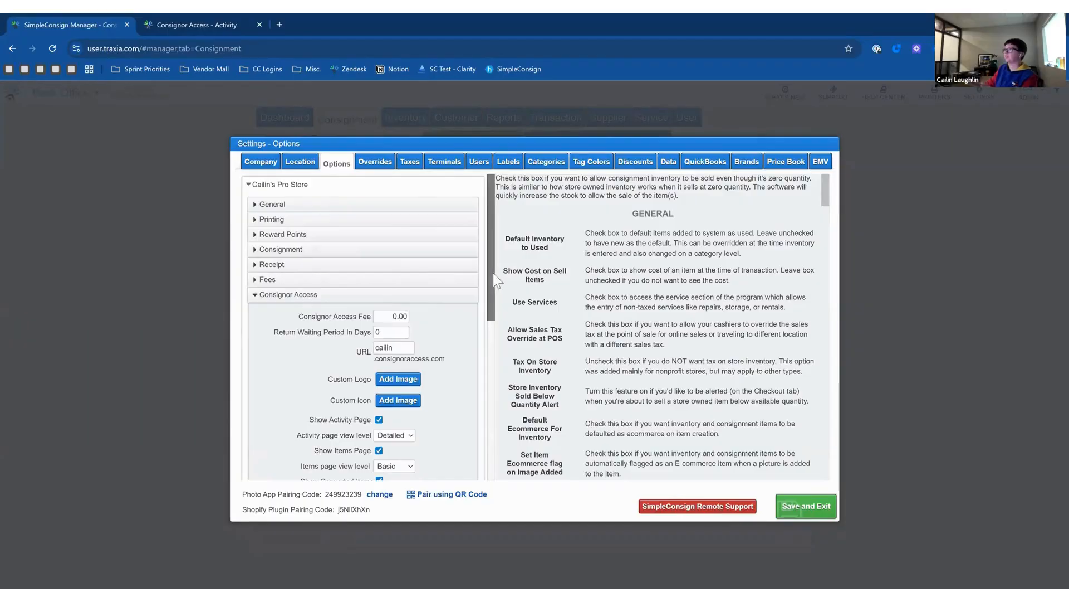
{"action": "left_click_drag", "start_coordinate": [498, 279], "coordinate": [490, 336]}
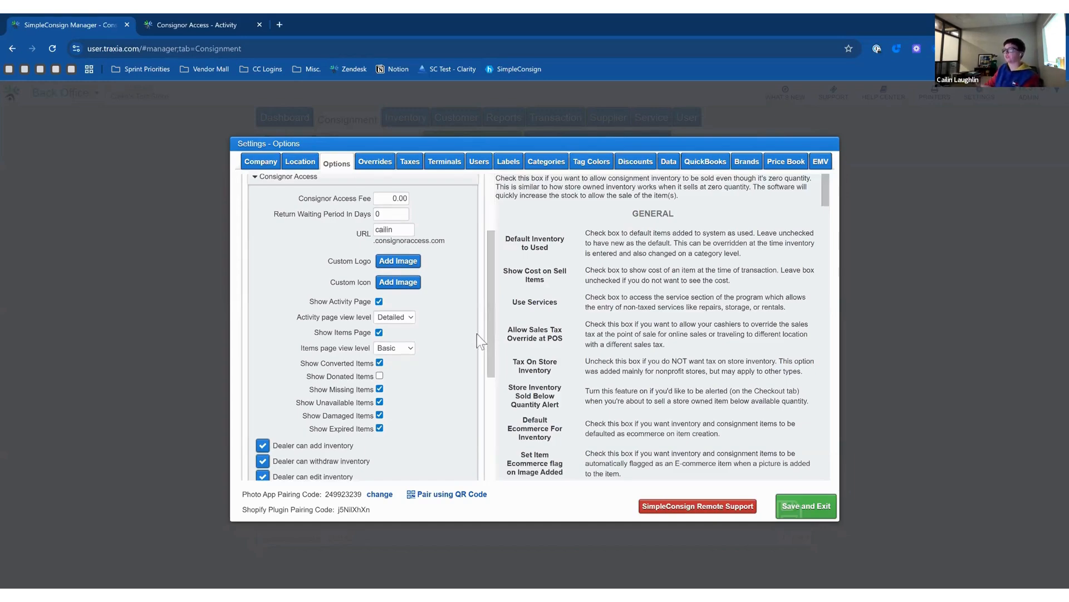
{"action": "scroll", "coordinate": [428, 301], "scroll_direction": "down", "scroll_amount": 1}
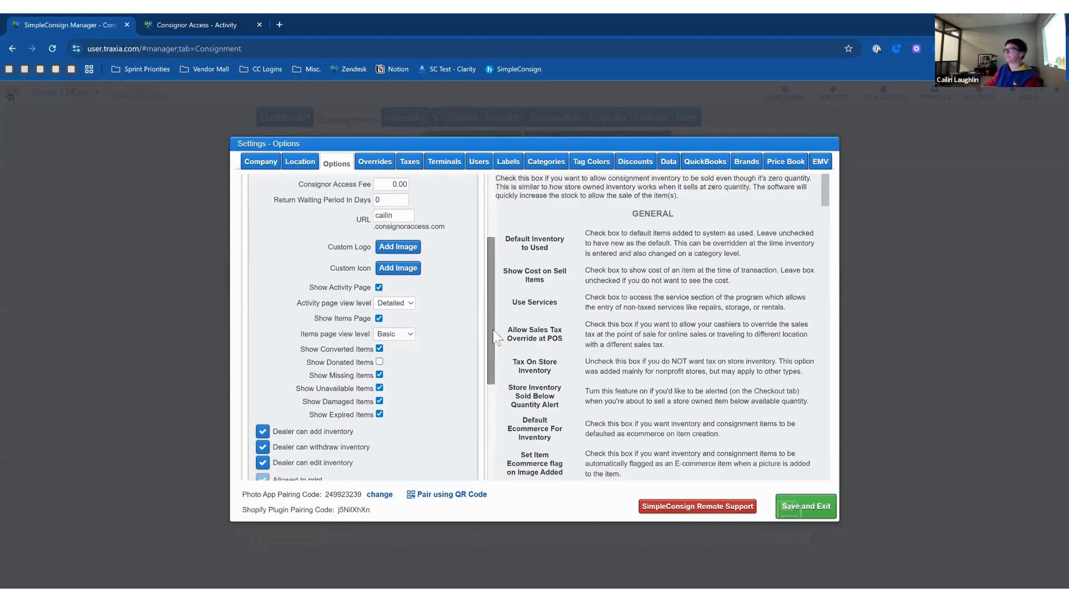
{"action": "left_click_drag", "start_coordinate": [493, 330], "coordinate": [494, 340]}
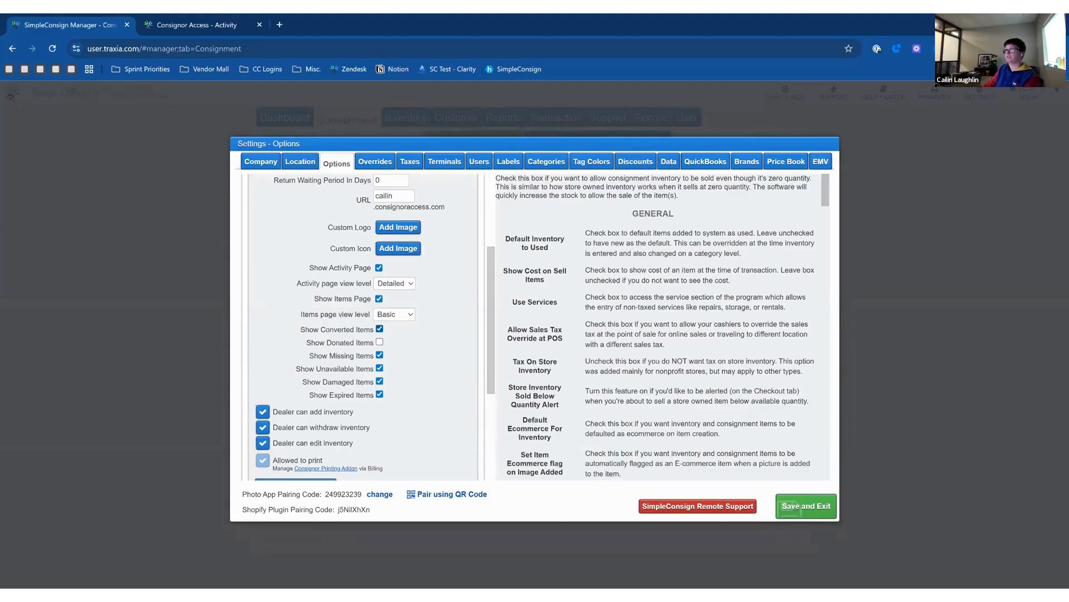
{"action": "left_click", "coordinate": [380, 329]}
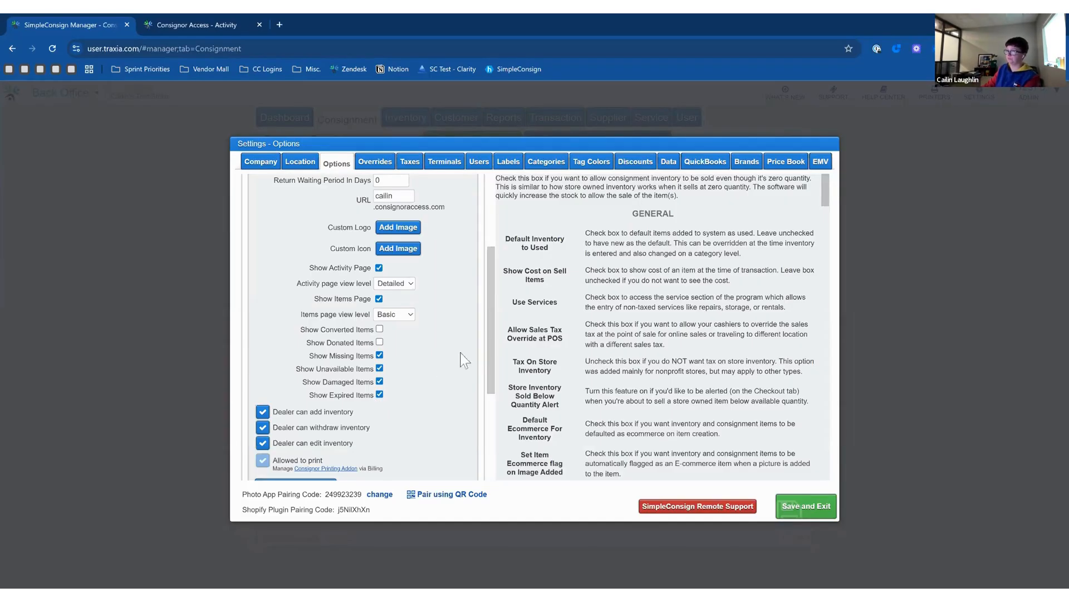
{"action": "left_click_drag", "start_coordinate": [492, 335], "coordinate": [479, 209]}
{"action": "left_click", "coordinate": [310, 296]}
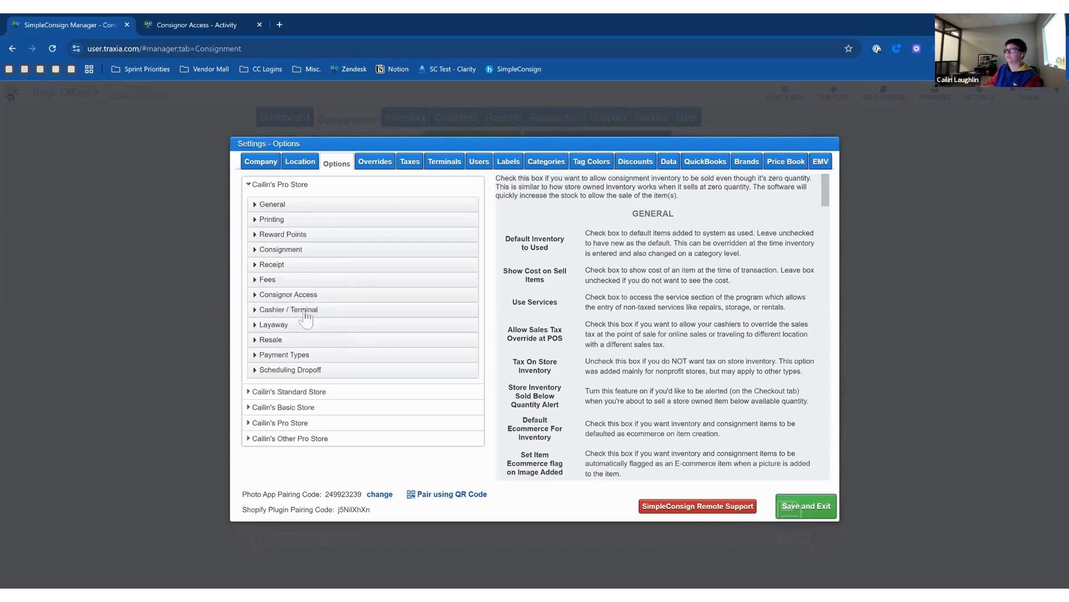
{"action": "left_click", "coordinate": [301, 394]}
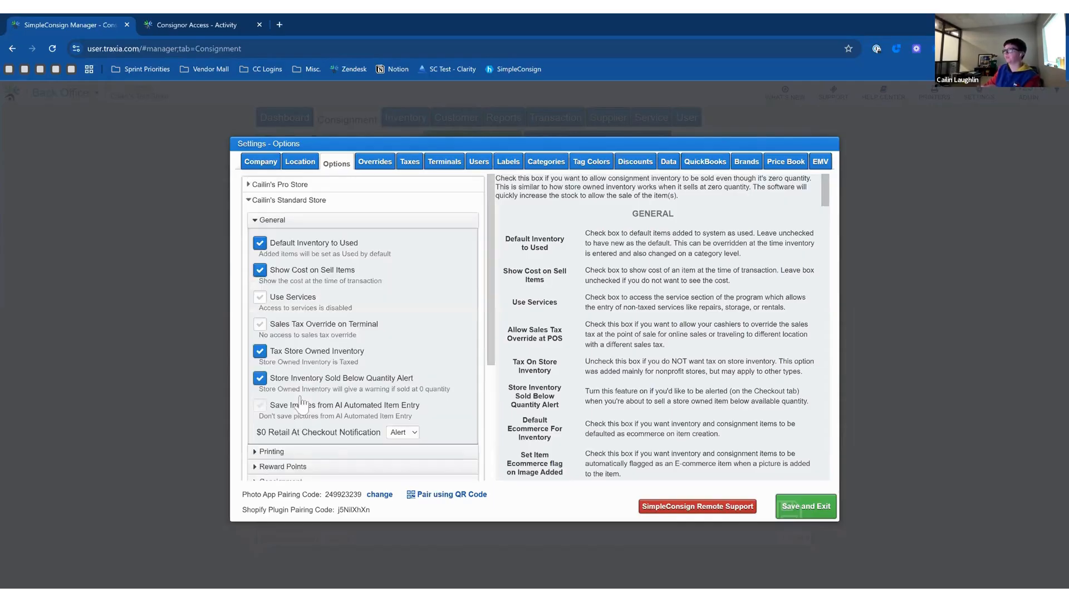
{"action": "left_click", "coordinate": [270, 225]}
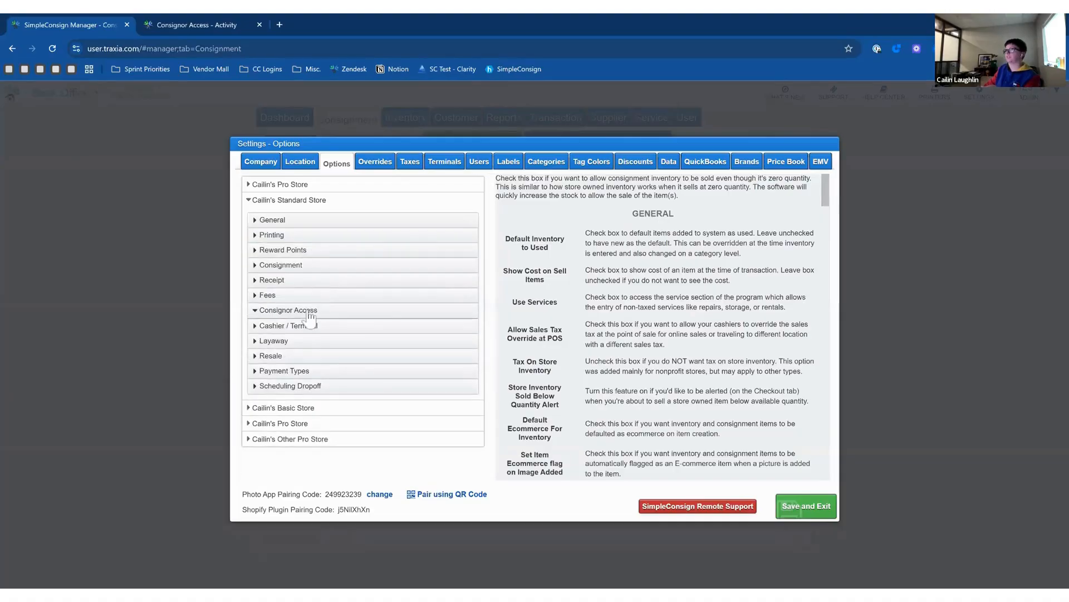
{"action": "left_click", "coordinate": [308, 311]}
{"action": "scroll", "coordinate": [500, 291], "scroll_direction": "down", "scroll_amount": 3}
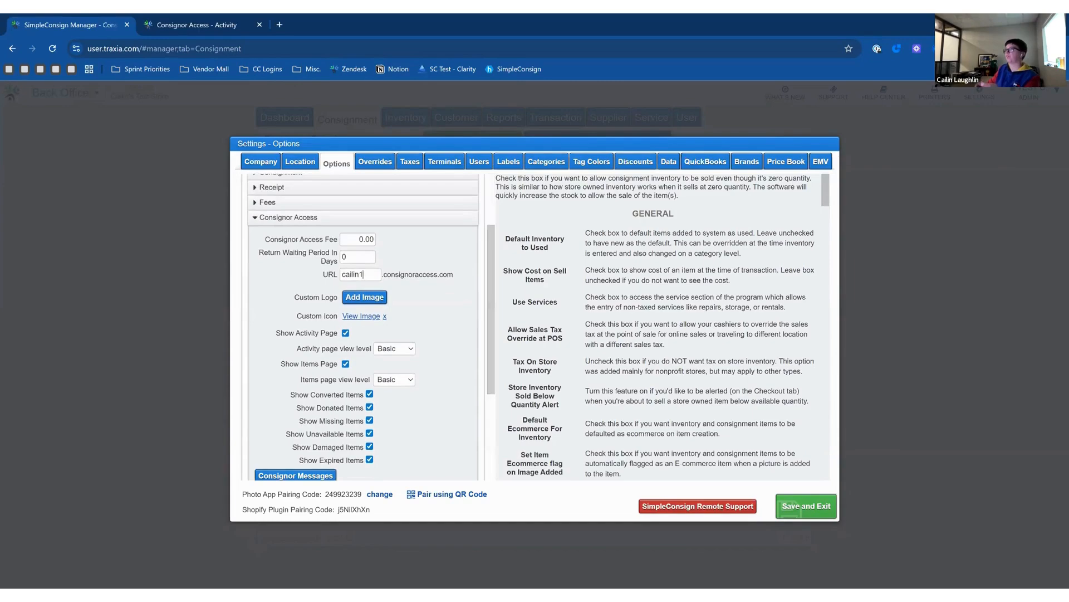
{"action": "left_click_drag", "start_coordinate": [363, 274], "coordinate": [344, 275]}
{"action": "left_click", "coordinate": [344, 276]}
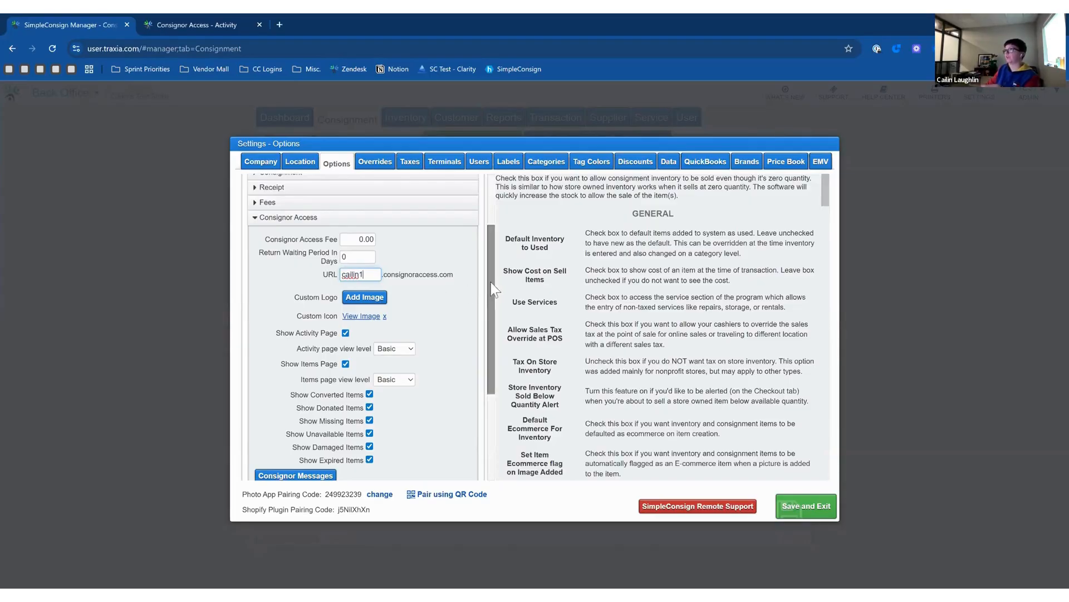
{"action": "scroll", "coordinate": [333, 271], "scroll_direction": "down", "scroll_amount": 1}
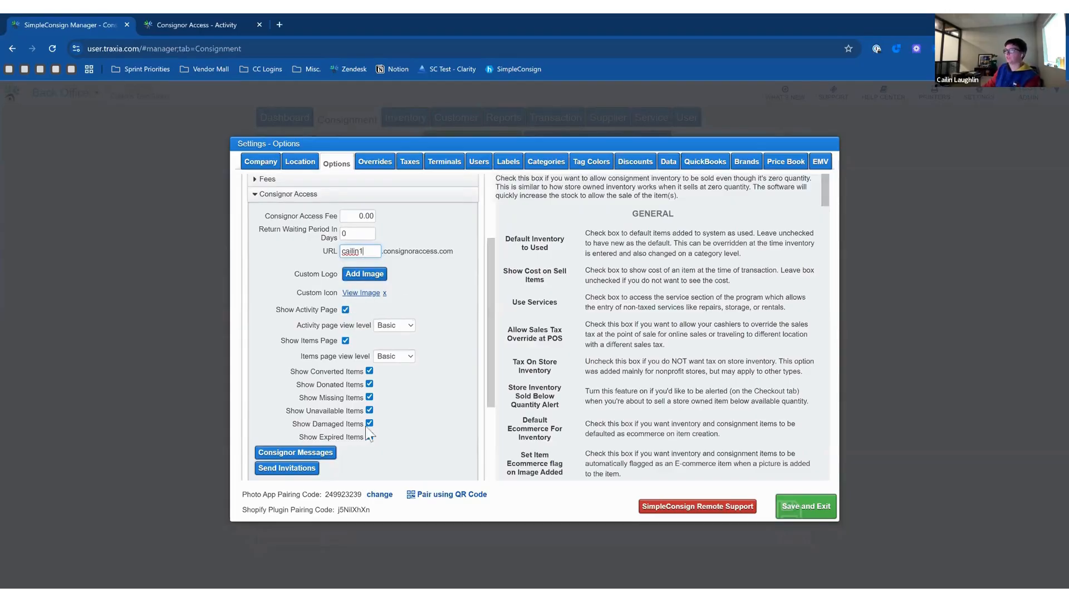
{"action": "scroll", "coordinate": [301, 401], "scroll_direction": "down", "scroll_amount": 2}
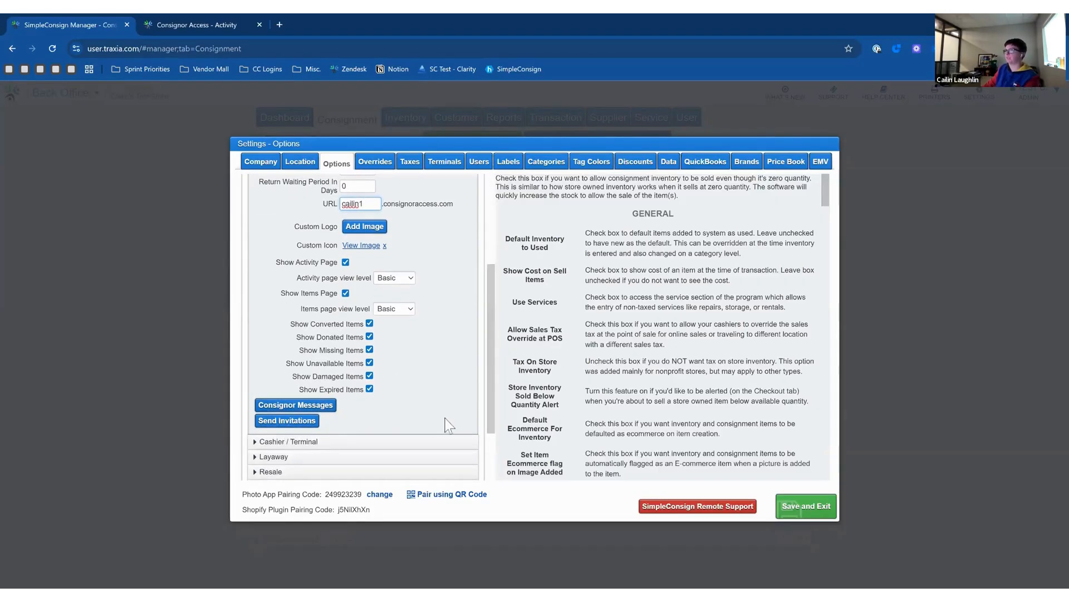
{"action": "left_click_drag", "start_coordinate": [489, 396], "coordinate": [488, 357]}
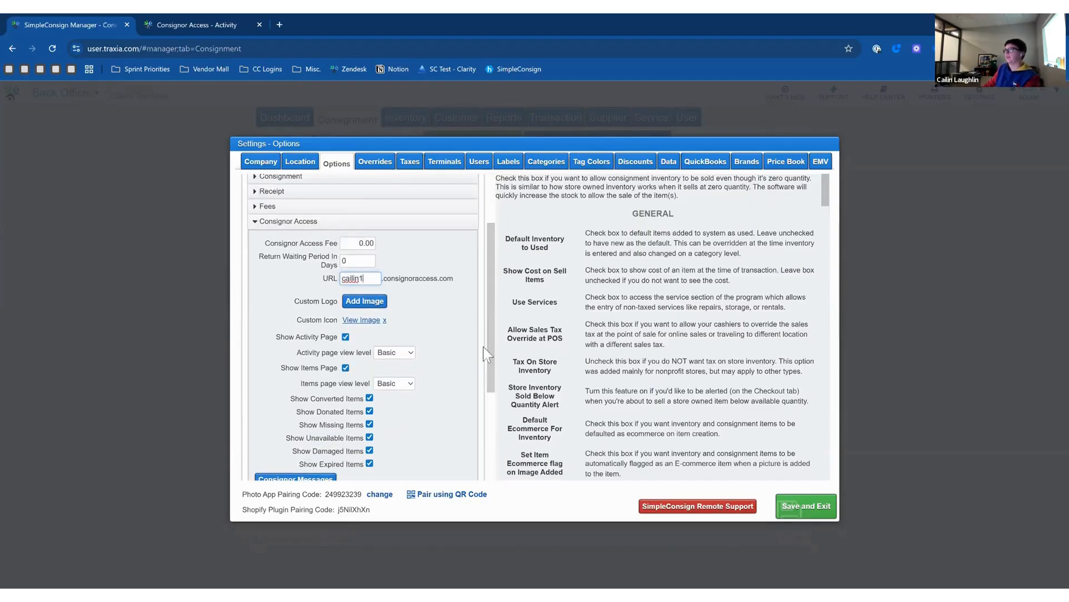
{"action": "left_click", "coordinate": [288, 221]}
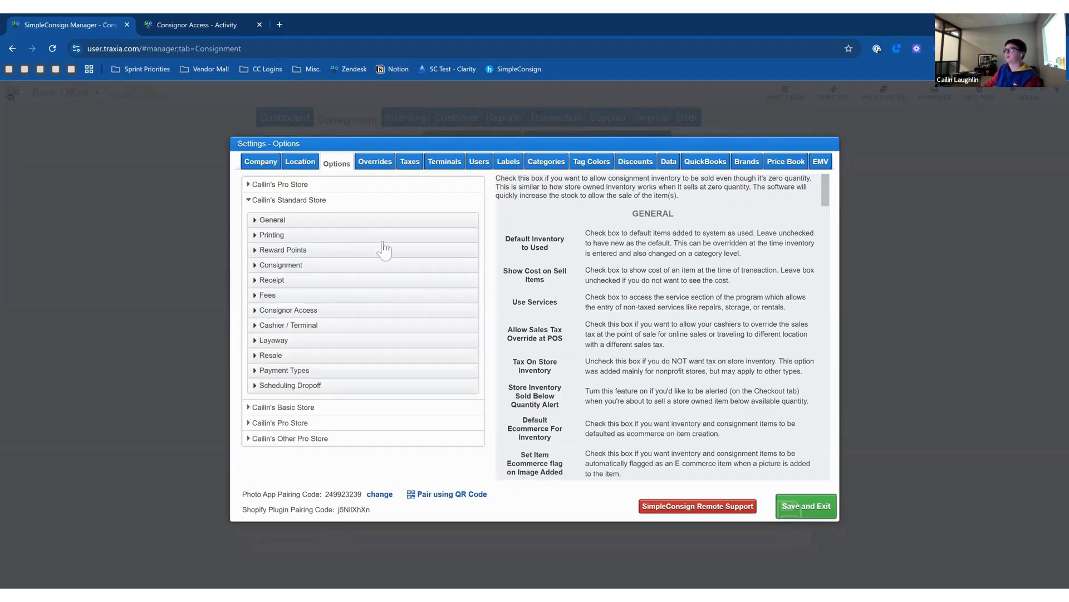
{"action": "left_click", "coordinate": [284, 185]}
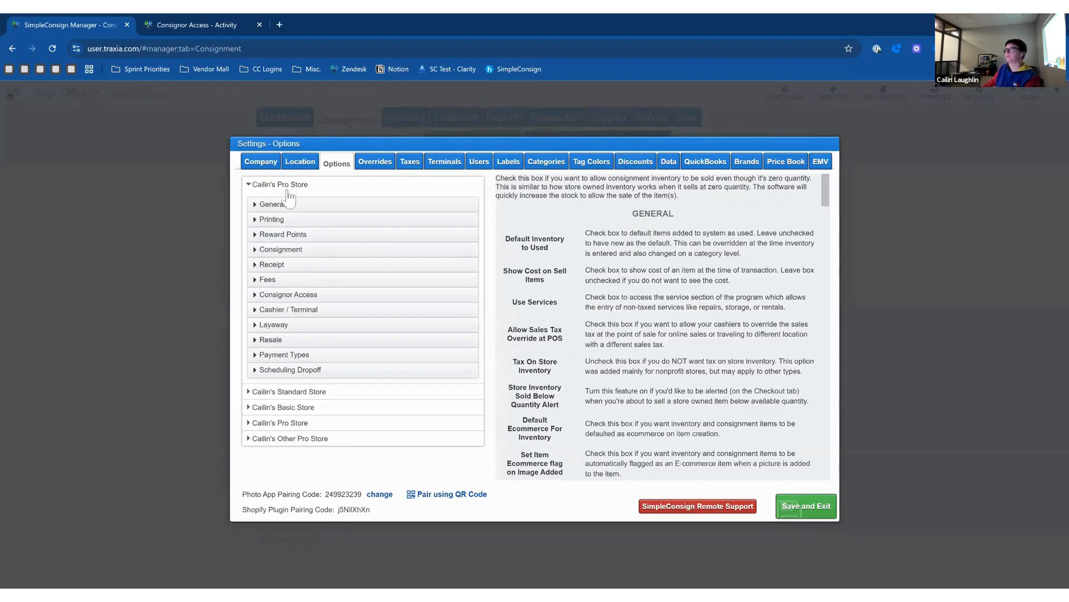
Expand the Pro Store's Consignor Access options and scroll through its checkboxes, ending back at the top.
{"action": "left_click", "coordinate": [298, 294]}
{"action": "left_click_drag", "start_coordinate": [491, 287], "coordinate": [502, 371]}
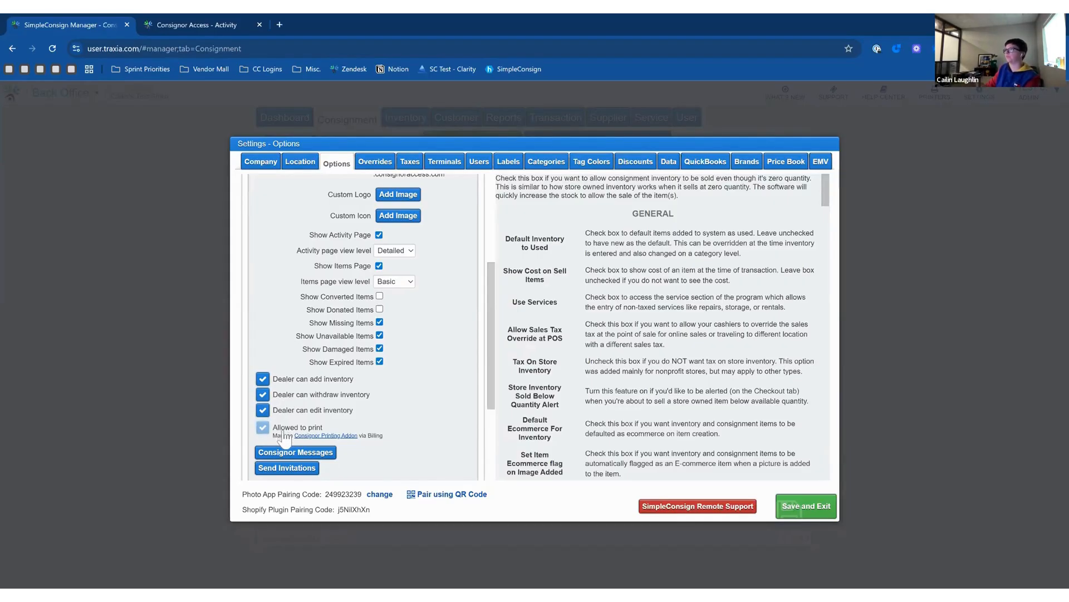
{"action": "scroll", "coordinate": [286, 439], "scroll_direction": "up", "scroll_amount": 2}
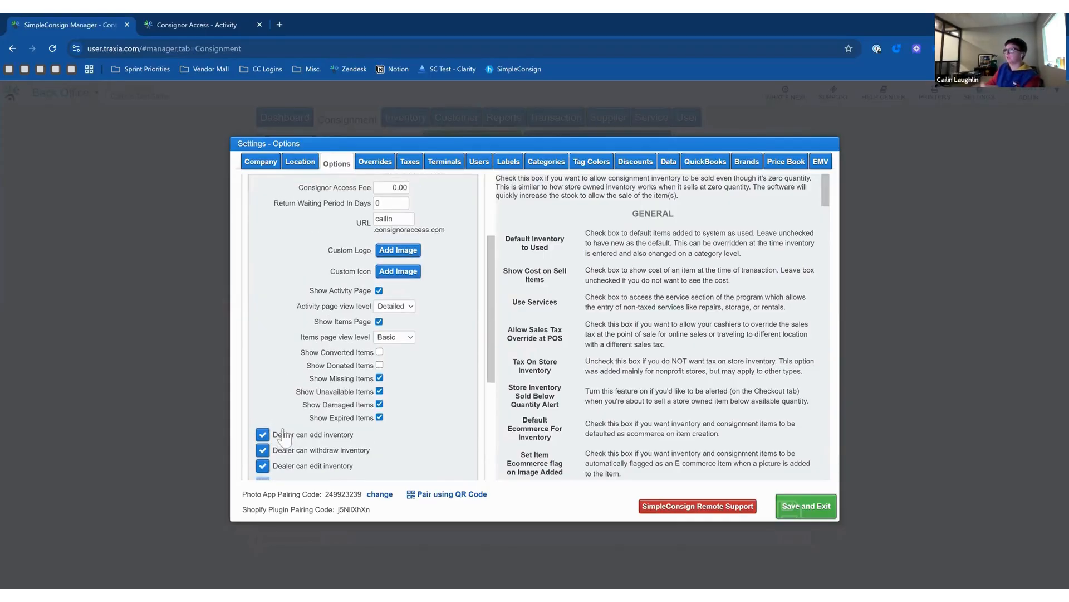
{"action": "scroll", "coordinate": [286, 439], "scroll_direction": "down", "scroll_amount": 2}
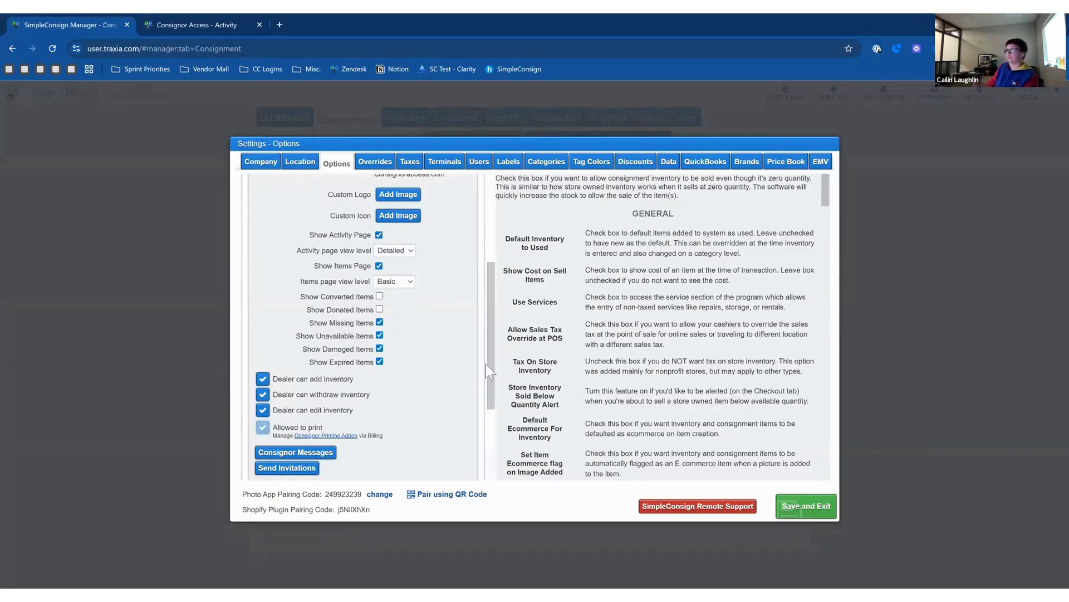
{"action": "left_click_drag", "start_coordinate": [490, 362], "coordinate": [492, 335]}
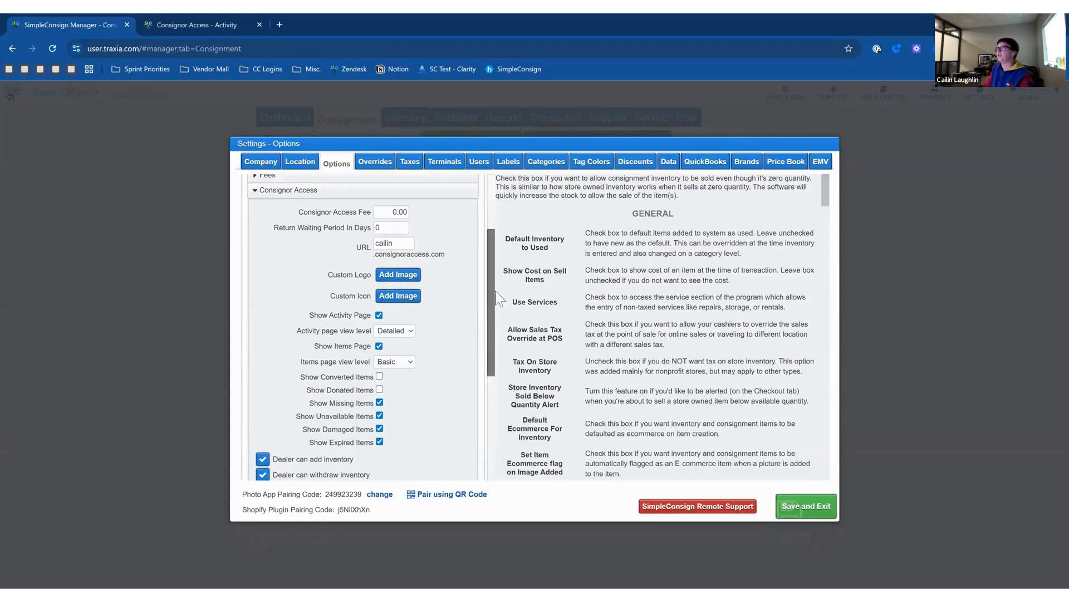
{"action": "scroll", "coordinate": [496, 291], "scroll_direction": "up", "scroll_amount": 1}
{"action": "left_click_drag", "start_coordinate": [492, 253], "coordinate": [492, 199]}
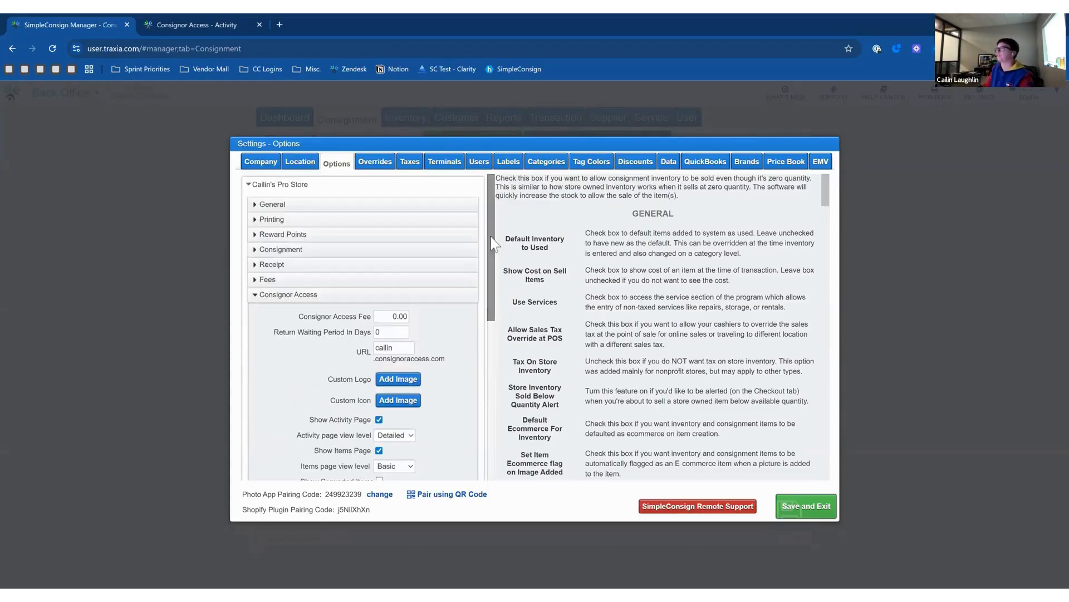
In the Consignment options, change Expire Days from 365 to 90 and commit it.
{"action": "left_click", "coordinate": [280, 251]}
{"action": "scroll", "coordinate": [493, 273], "scroll_direction": "down", "scroll_amount": 3}
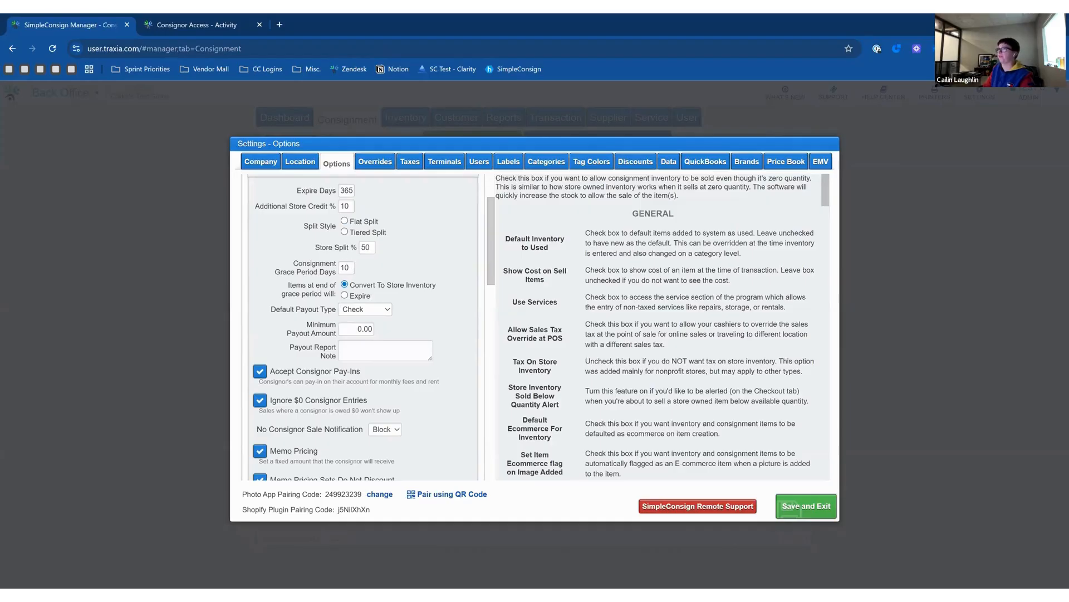
{"action": "double_click", "coordinate": [345, 267]}
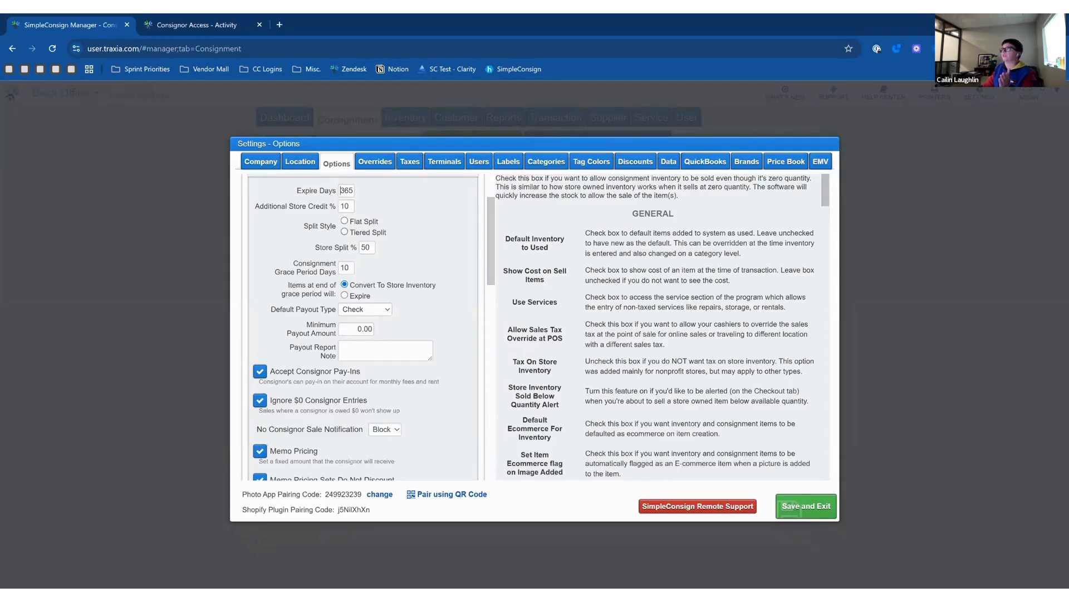
{"action": "double_click", "coordinate": [342, 191]}
{"action": "key", "text": "ctrl+a"}
{"action": "key", "text": "BackSpace"}
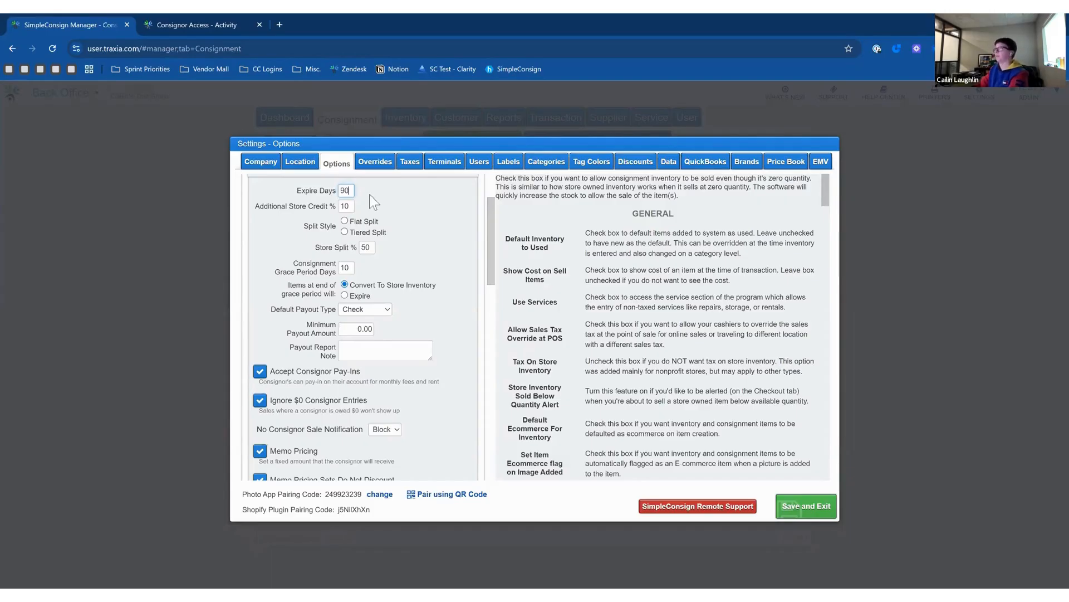
{"action": "left_click", "coordinate": [426, 170]}
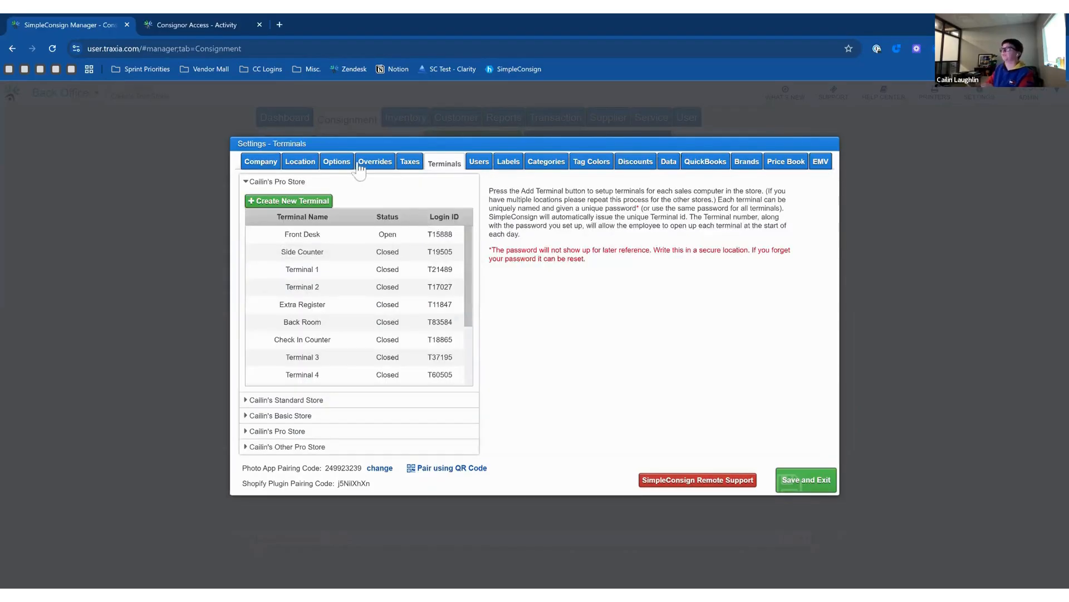
Collapse General, review the Consignment defaults such as grace period days, then collapse Consignment.
{"action": "left_click", "coordinate": [351, 172]}
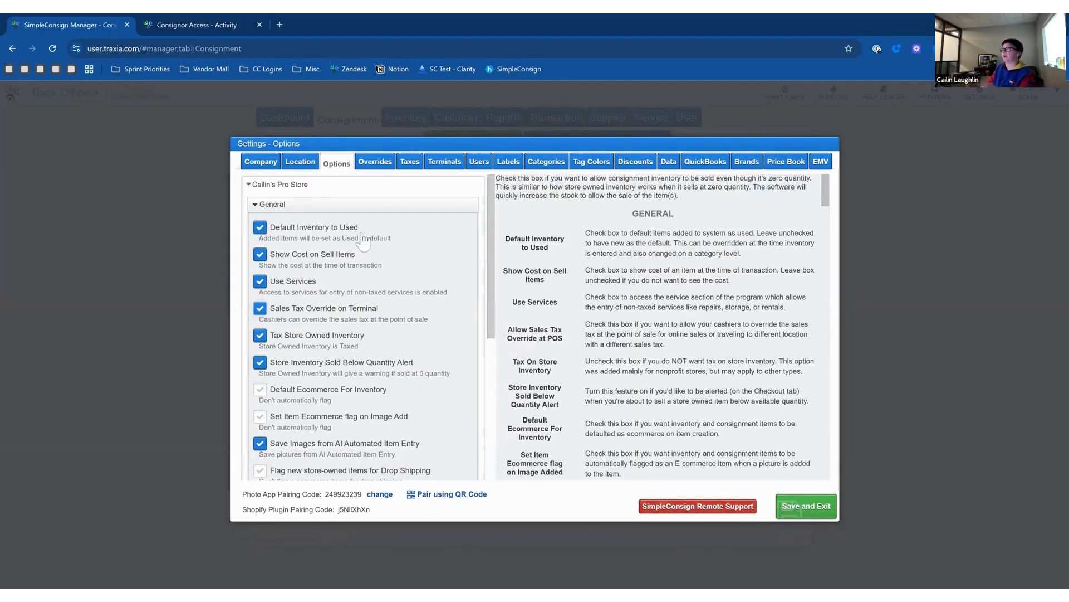
{"action": "left_click", "coordinate": [301, 207]}
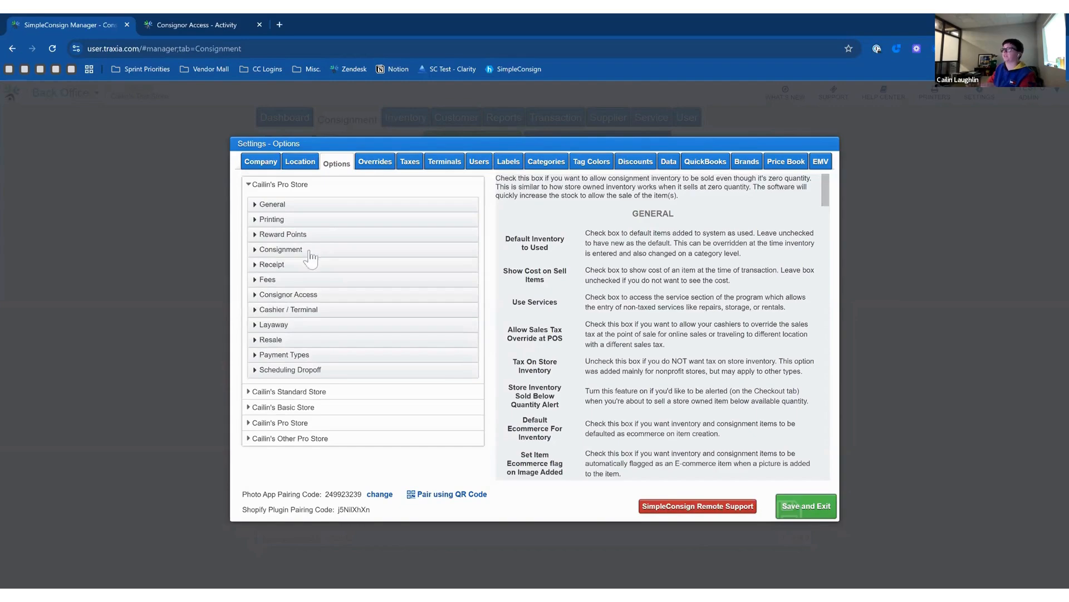
{"action": "left_click", "coordinate": [310, 250]}
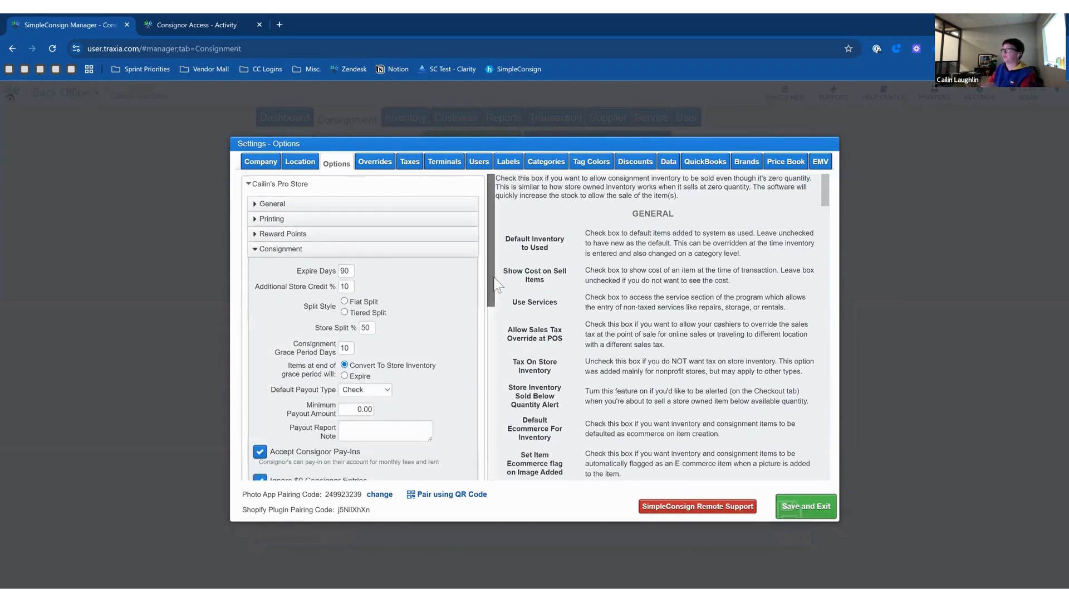
{"action": "scroll", "coordinate": [498, 301], "scroll_direction": "down", "scroll_amount": 1}
{"action": "scroll", "coordinate": [497, 298], "scroll_direction": "down", "scroll_amount": 1}
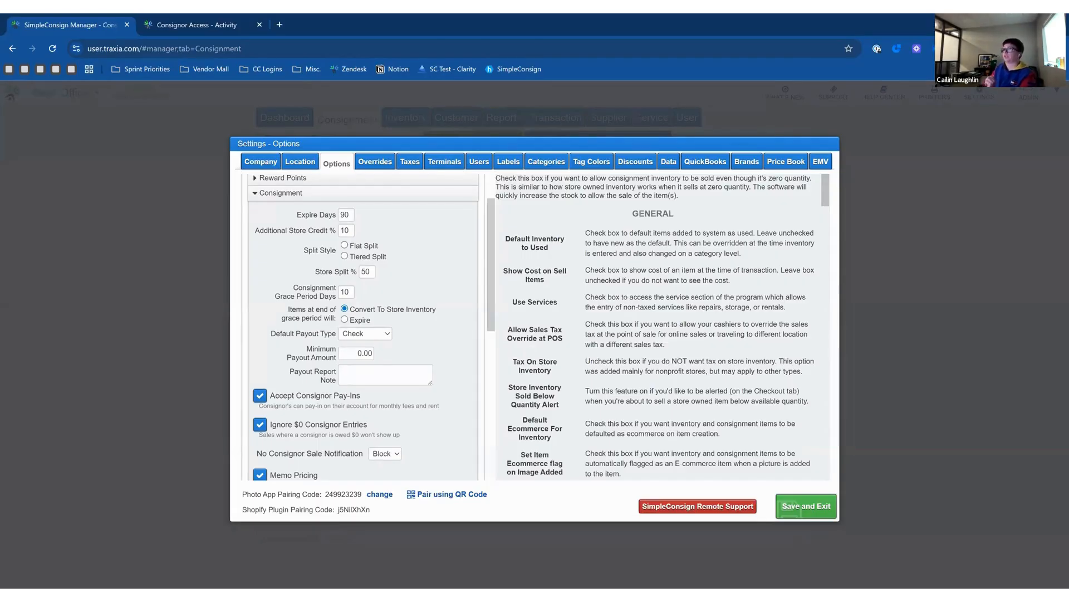
{"action": "double_click", "coordinate": [341, 292]}
{"action": "left_click", "coordinate": [416, 286]}
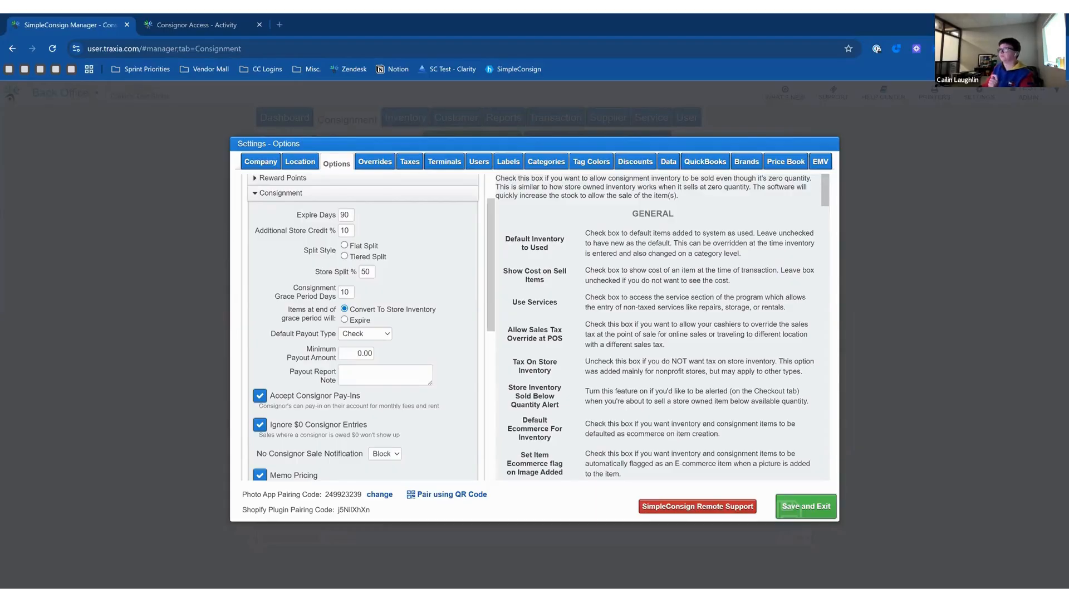
{"action": "left_click", "coordinate": [288, 194]}
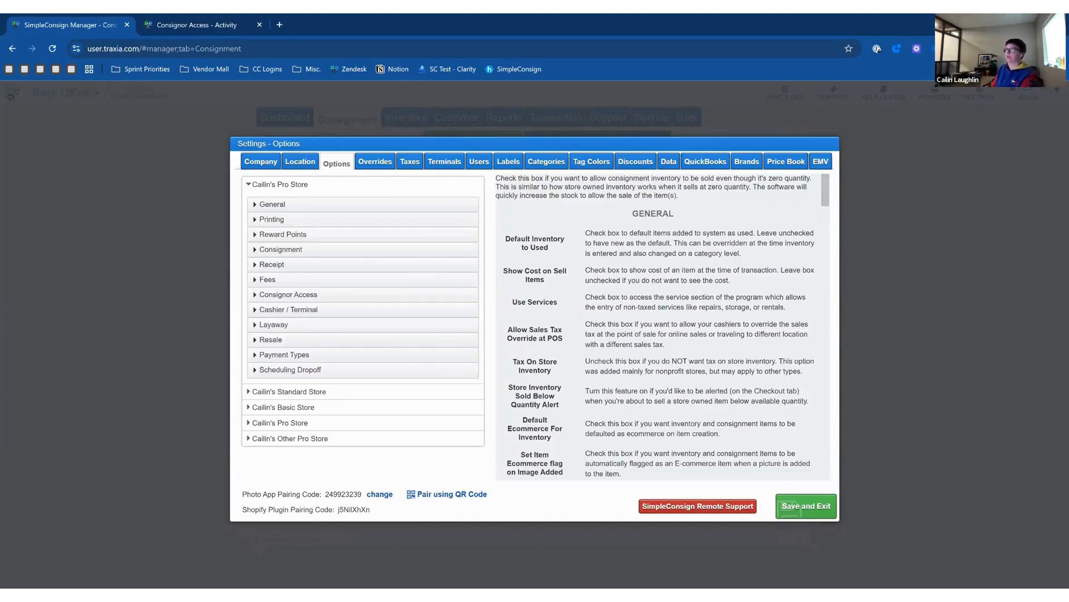
Review the Consignor Access options, including the portal URL name, then Save and Exit settings.
{"action": "left_click", "coordinate": [322, 294]}
{"action": "left_click_drag", "start_coordinate": [489, 293], "coordinate": [492, 372]}
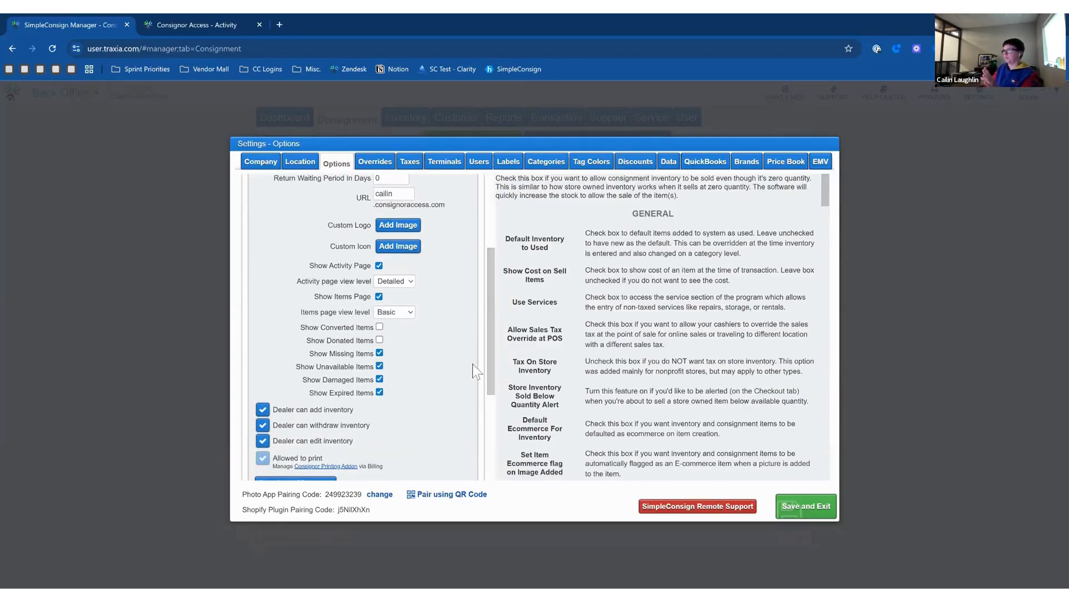
{"action": "scroll", "coordinate": [410, 370], "scroll_direction": "up", "scroll_amount": 3}
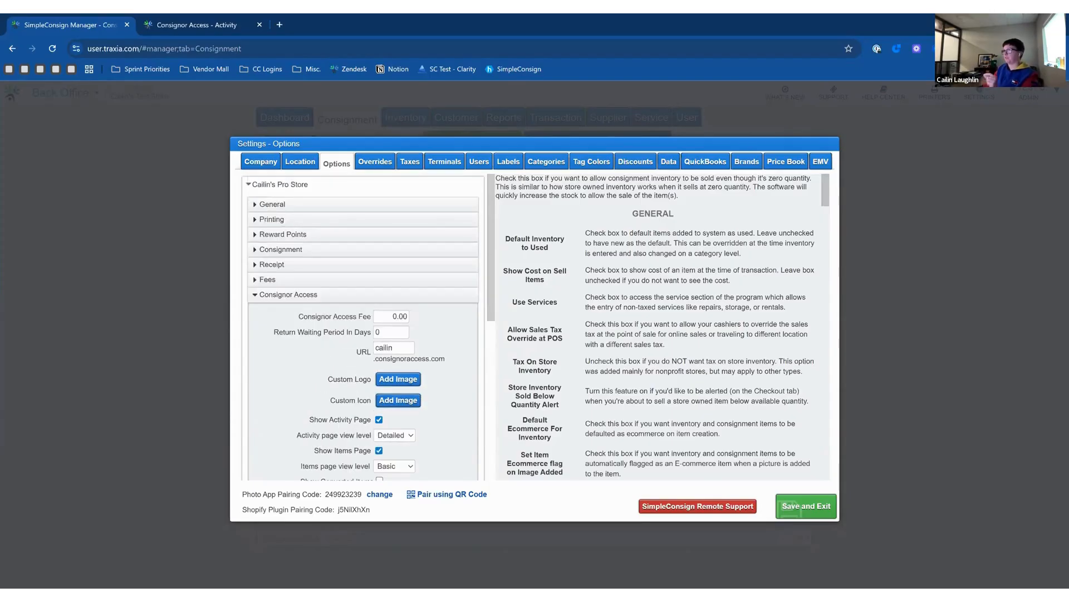
{"action": "double_click", "coordinate": [393, 348]}
{"action": "left_click", "coordinate": [447, 346]}
{"action": "scroll", "coordinate": [447, 346], "scroll_direction": "down", "scroll_amount": 2}
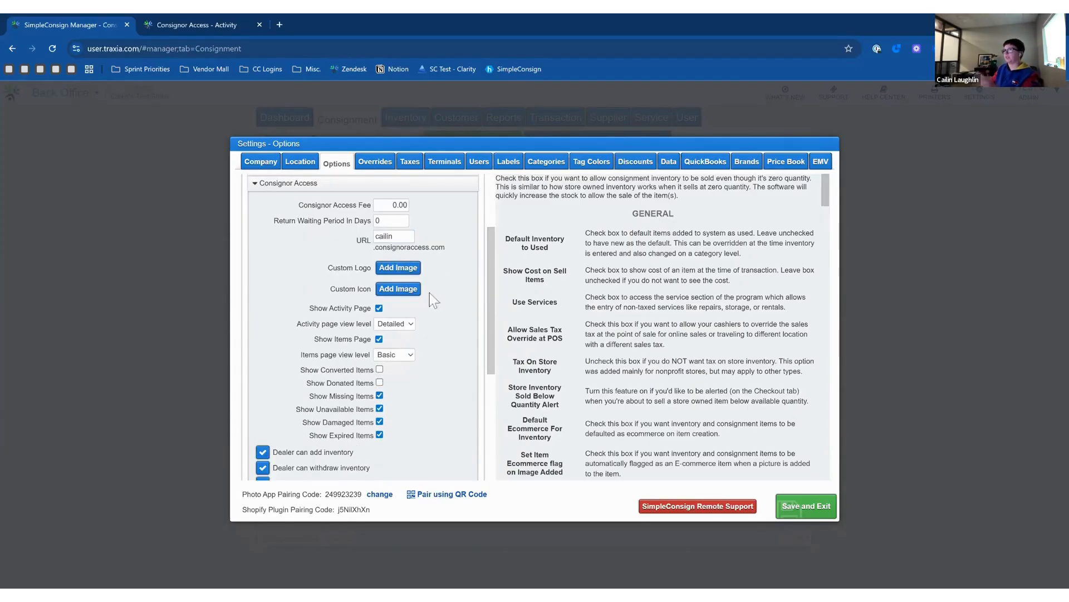
{"action": "scroll", "coordinate": [424, 423], "scroll_direction": "down", "scroll_amount": 2}
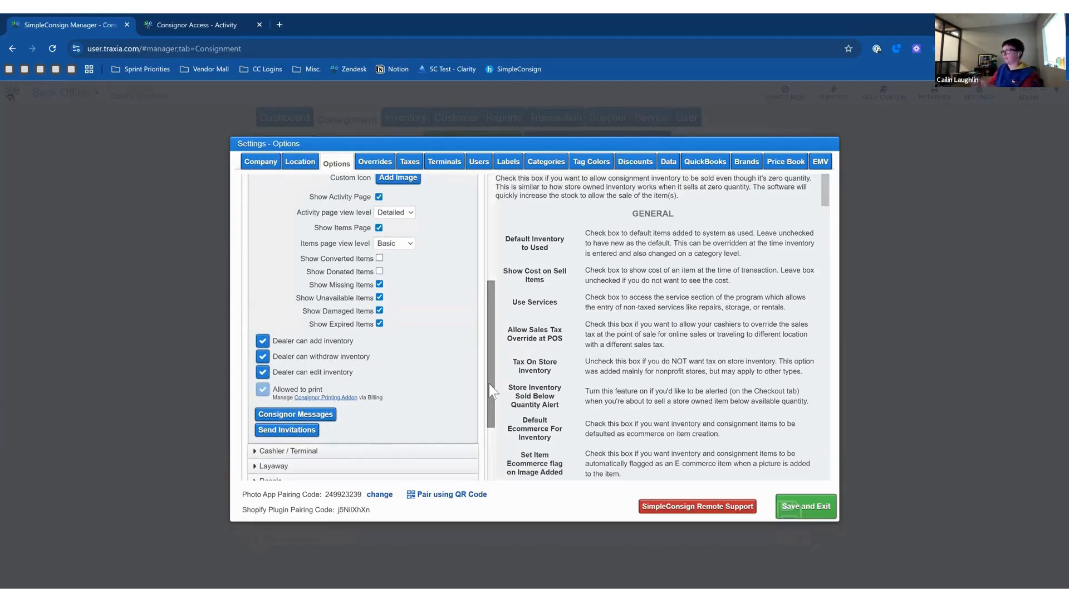
{"action": "scroll", "coordinate": [489, 383], "scroll_direction": "up", "scroll_amount": 1}
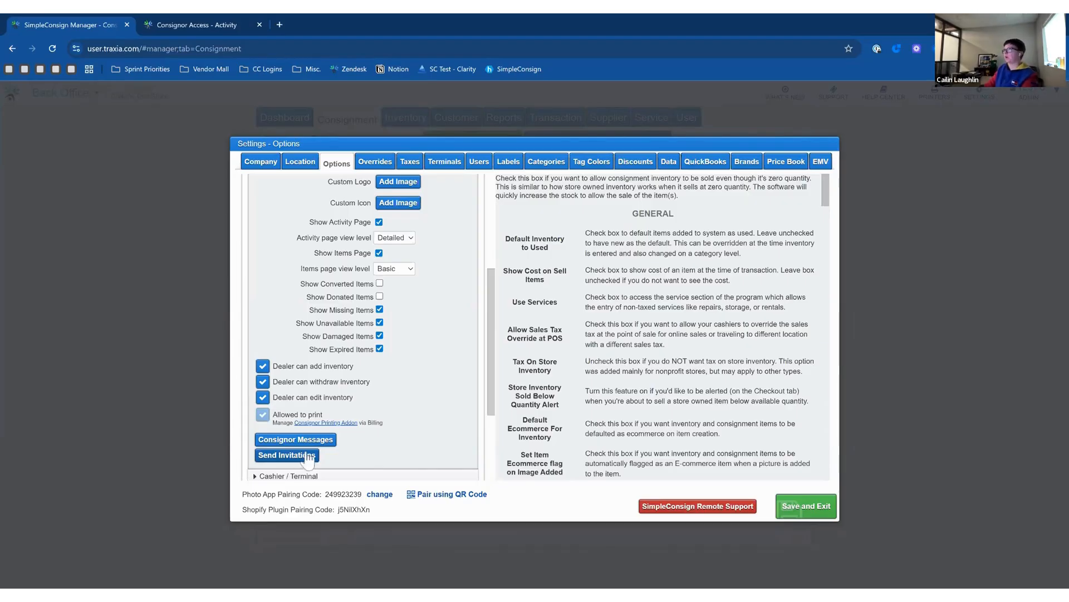
{"action": "scroll", "coordinate": [405, 429], "scroll_direction": "up", "scroll_amount": 1}
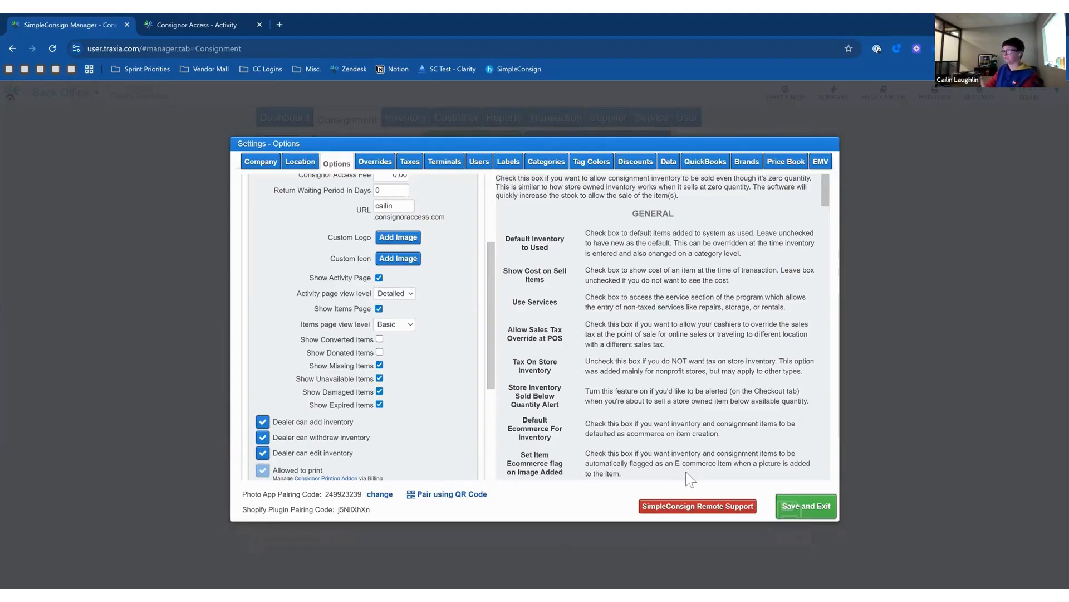
{"action": "left_click", "coordinate": [820, 518]}
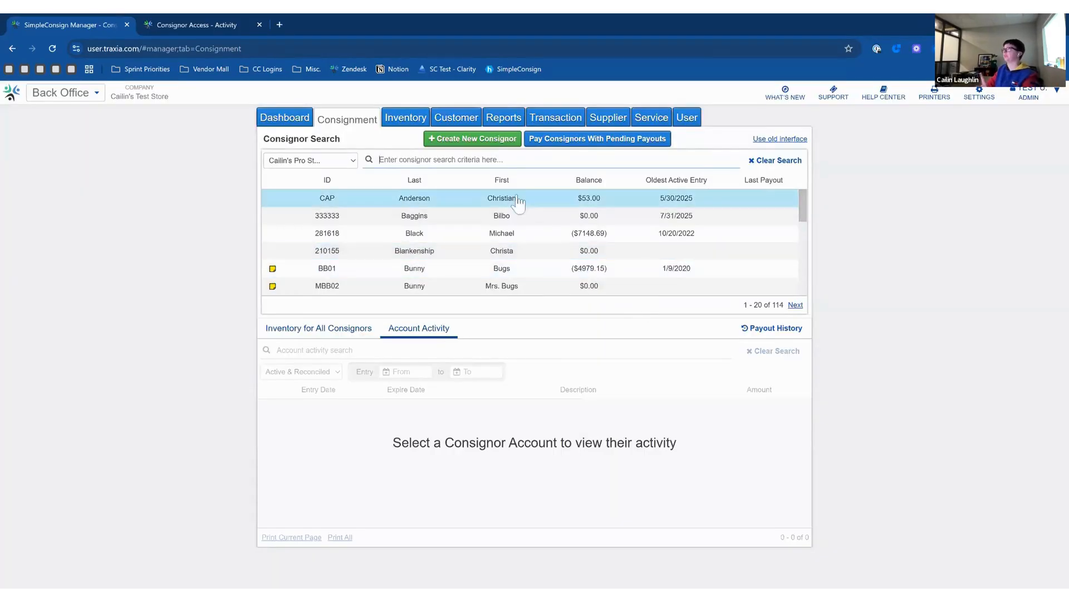
Open the first consignor's record, enable portal access and send the portal invitation e-mail.
{"action": "double_click", "coordinate": [490, 204]}
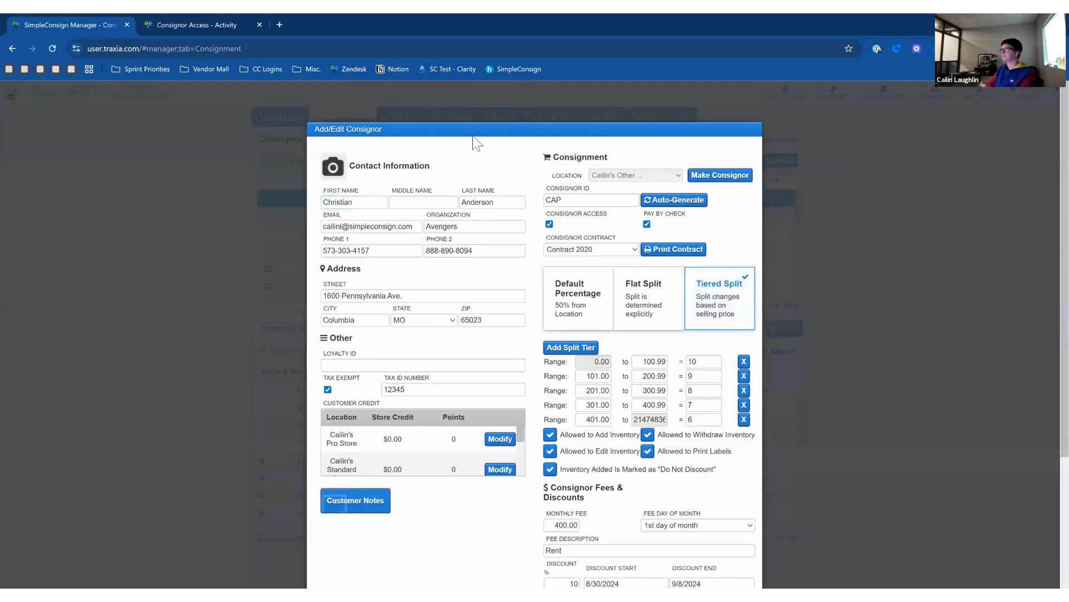
{"action": "left_click_drag", "start_coordinate": [463, 131], "coordinate": [332, 69]}
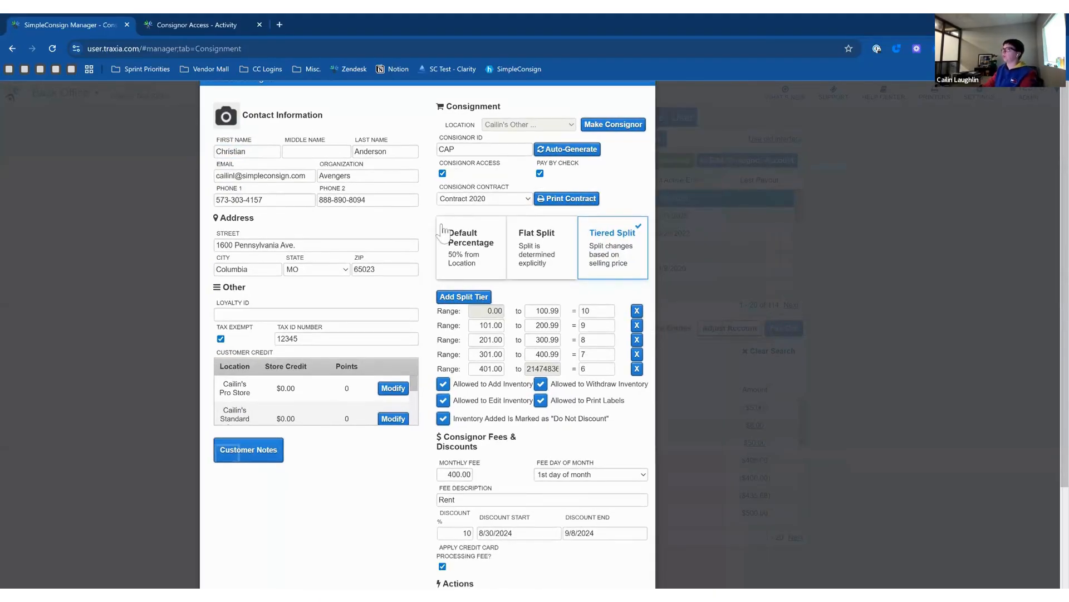
{"action": "left_click", "coordinate": [443, 174]}
{"action": "left_click_drag", "start_coordinate": [306, 175], "coordinate": [206, 182]}
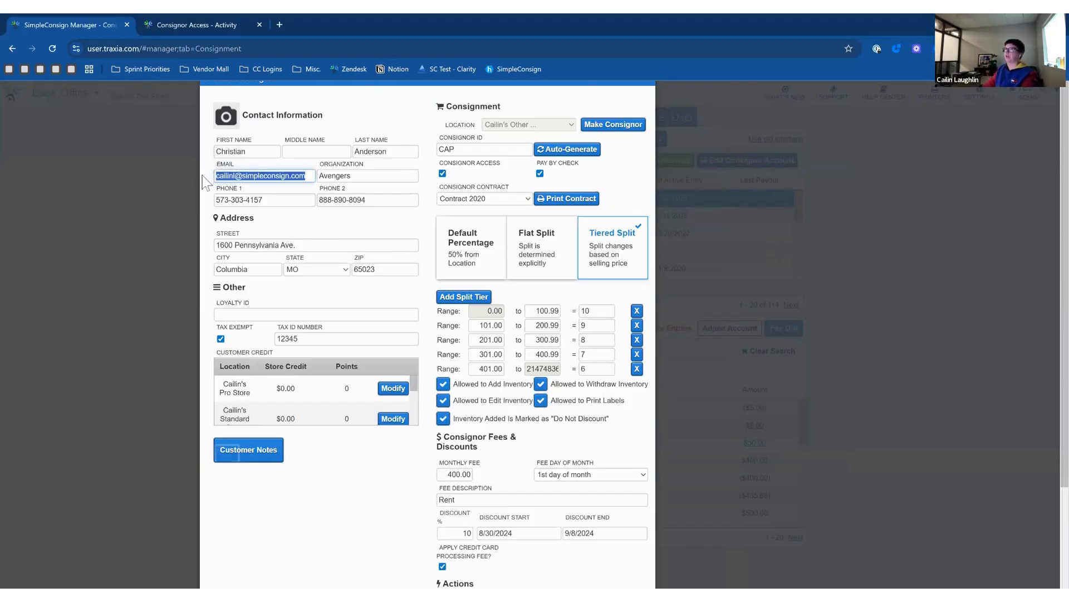
{"action": "left_click", "coordinate": [206, 182]}
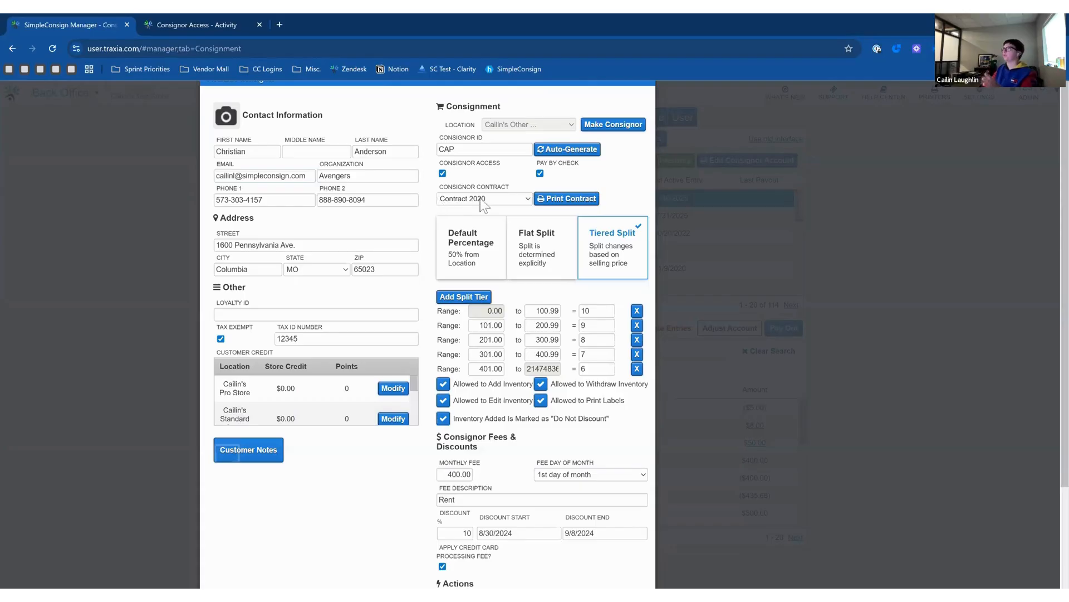
{"action": "scroll", "coordinate": [461, 196], "scroll_direction": "down", "scroll_amount": 3}
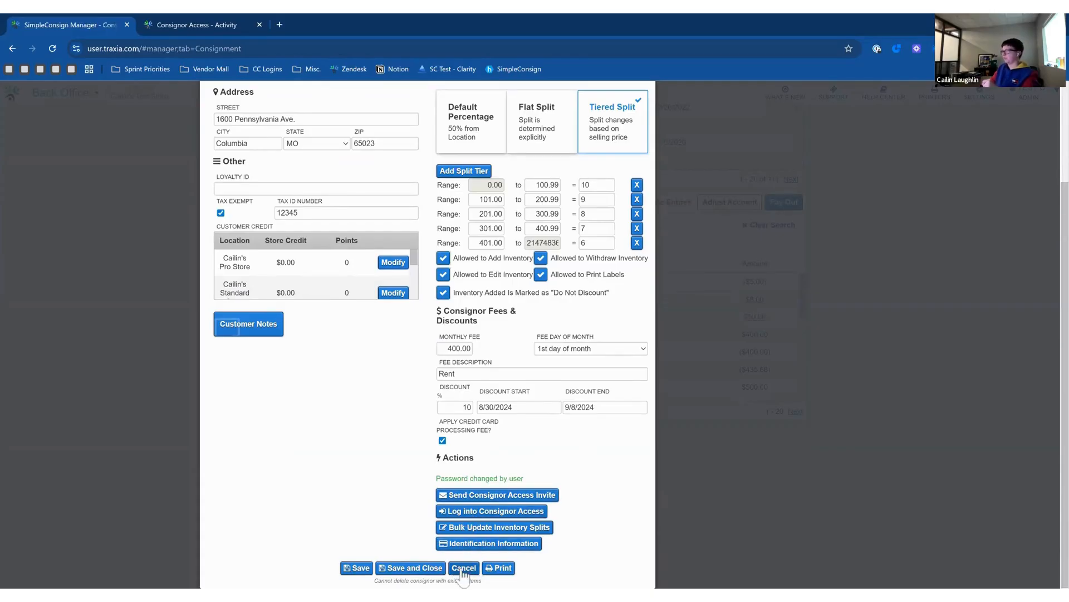
{"action": "left_click", "coordinate": [463, 497]}
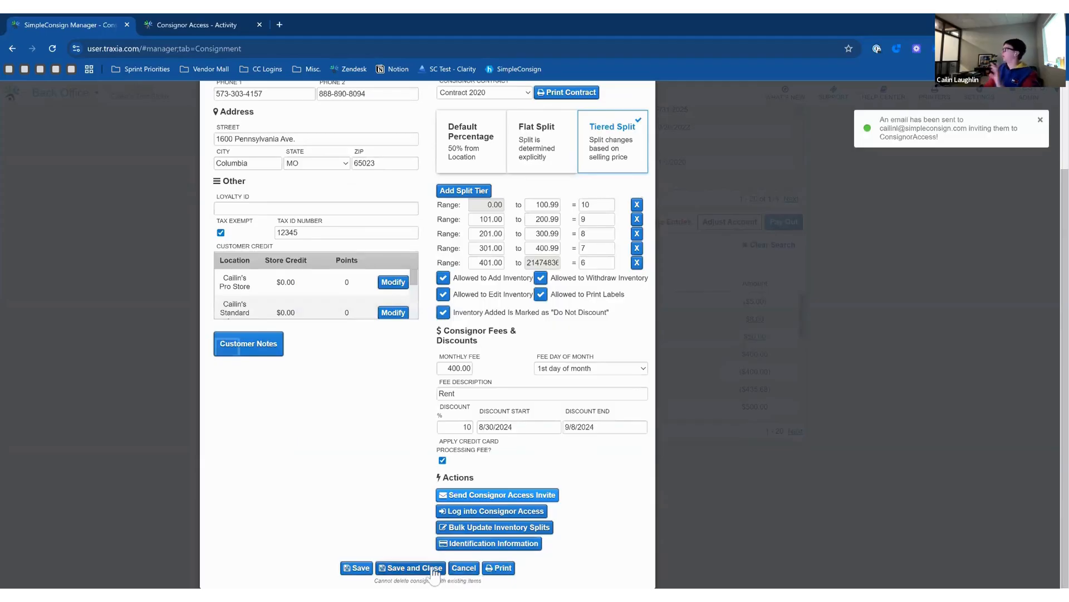
Check the consignor's e-mail address and ID, then save and close the record.
{"action": "scroll", "coordinate": [351, 469], "scroll_direction": "up", "scroll_amount": 2}
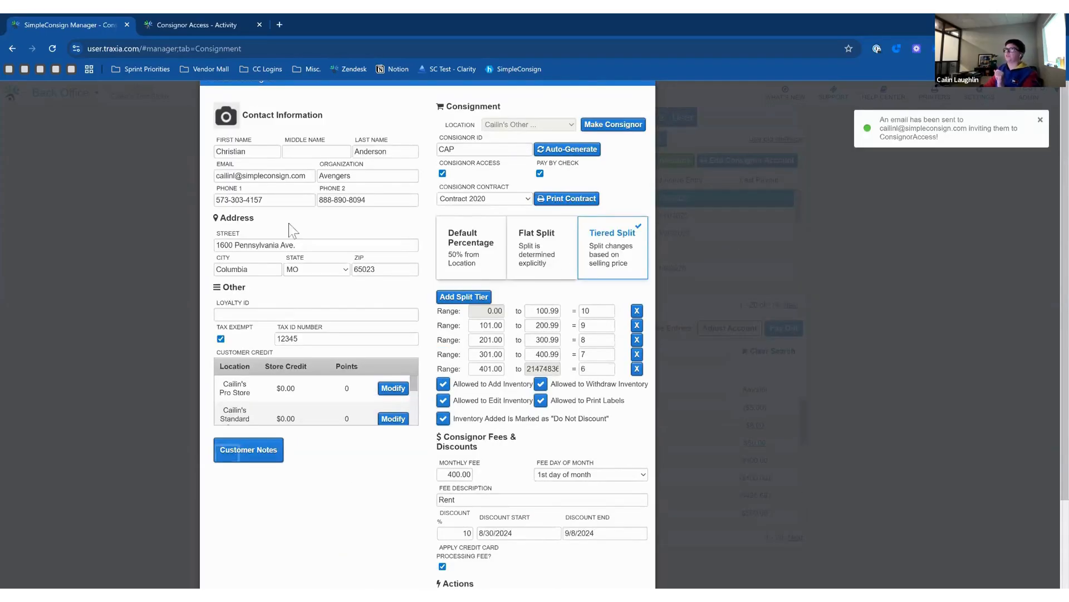
{"action": "double_click", "coordinate": [268, 175]}
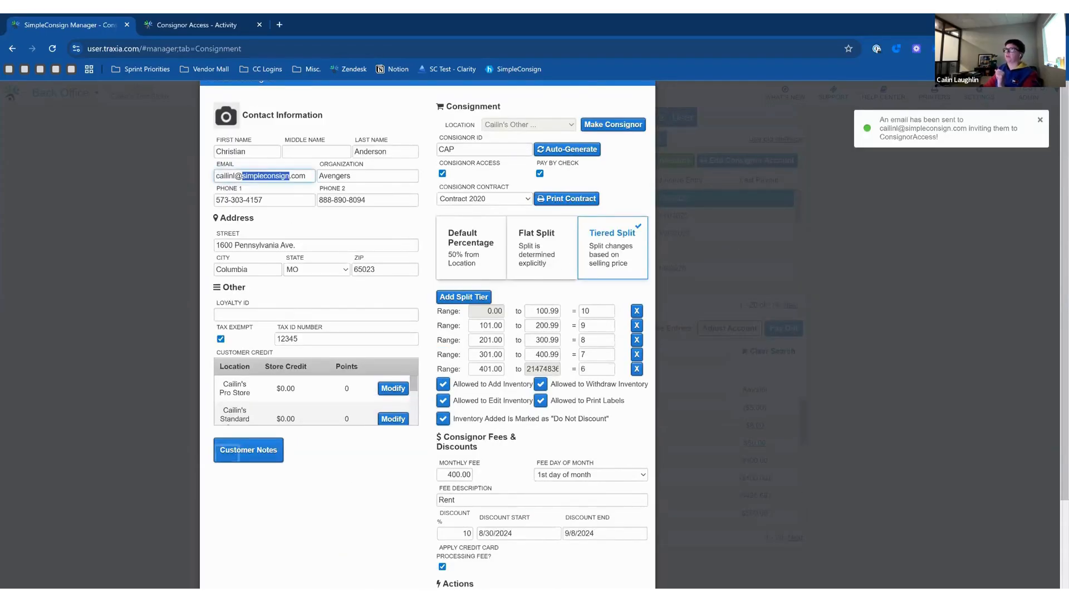
{"action": "left_click", "coordinate": [328, 301]}
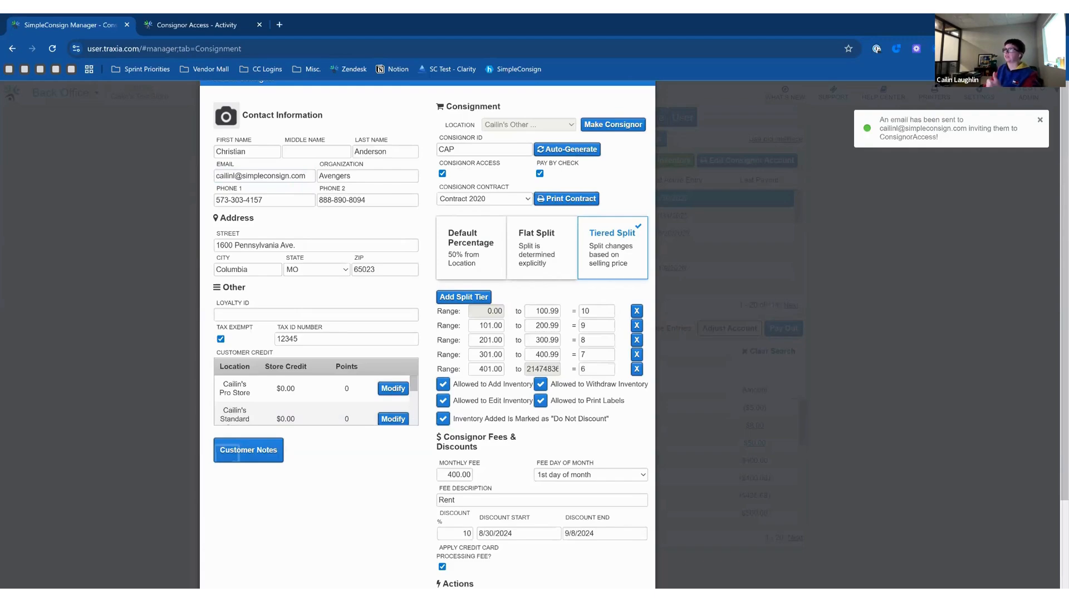
{"action": "double_click", "coordinate": [451, 150]}
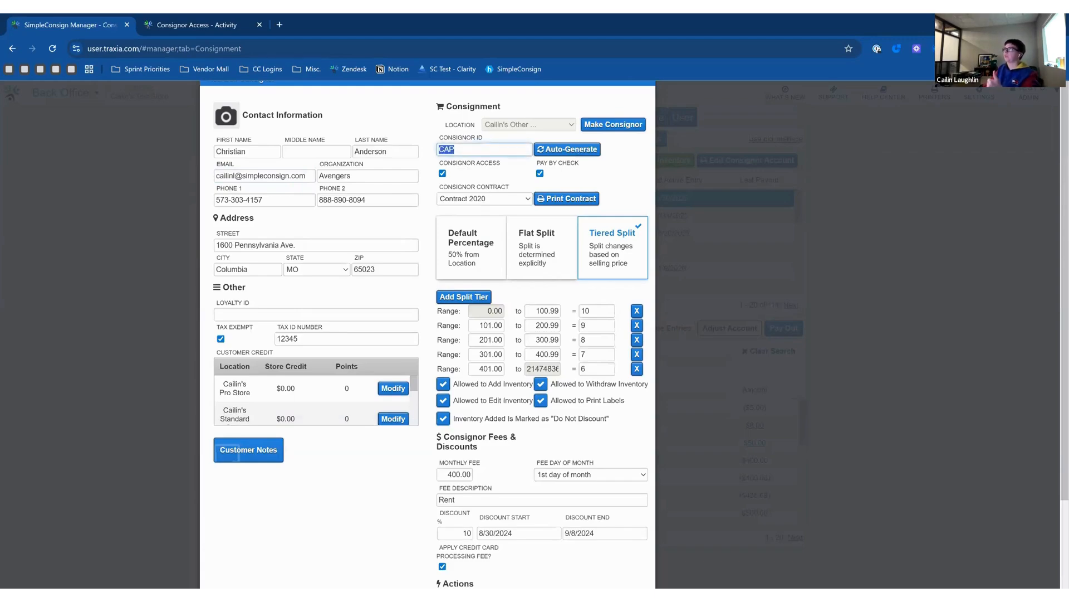
{"action": "left_click", "coordinate": [435, 157]}
{"action": "scroll", "coordinate": [439, 190], "scroll_direction": "down", "scroll_amount": 2}
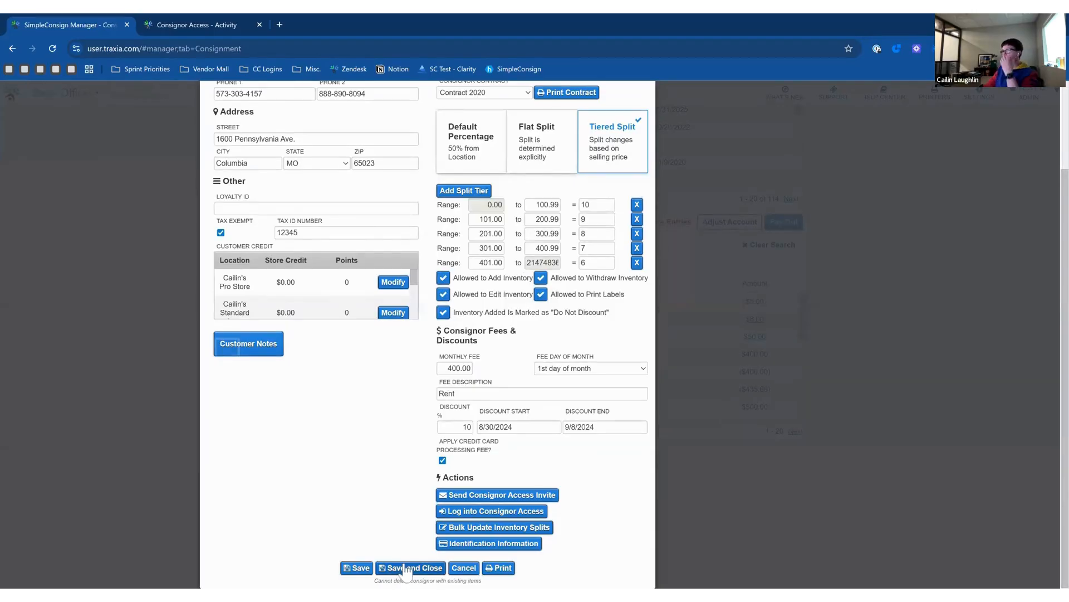
{"action": "left_click", "coordinate": [407, 568]}
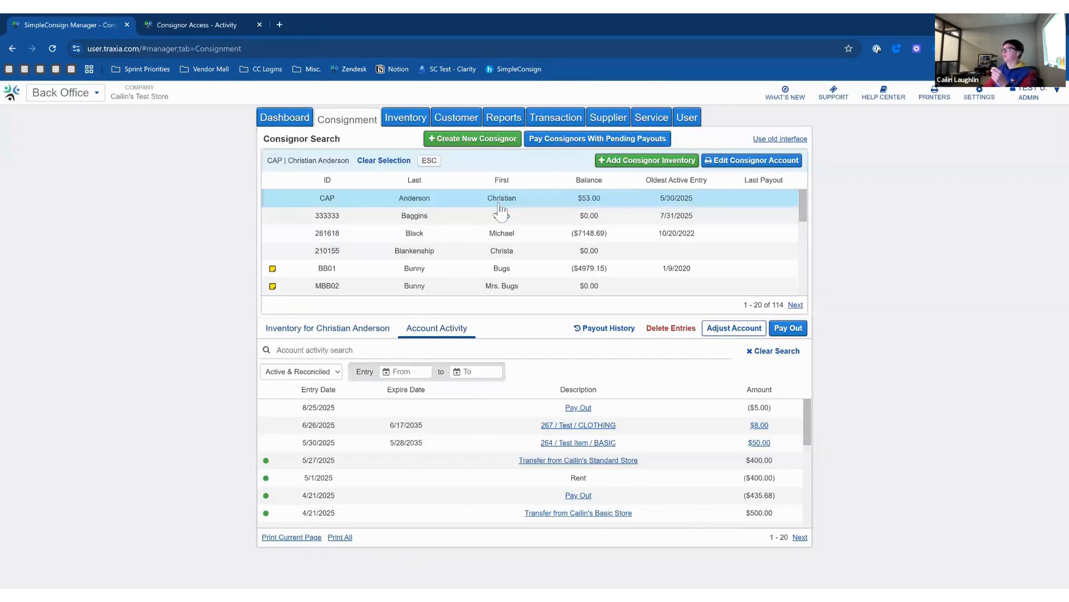
Reopen the consignor, copy the newly generated portal password, and close the old portal tab.
{"action": "double_click", "coordinate": [500, 202]}
{"action": "scroll", "coordinate": [562, 440], "scroll_direction": "down", "scroll_amount": 3}
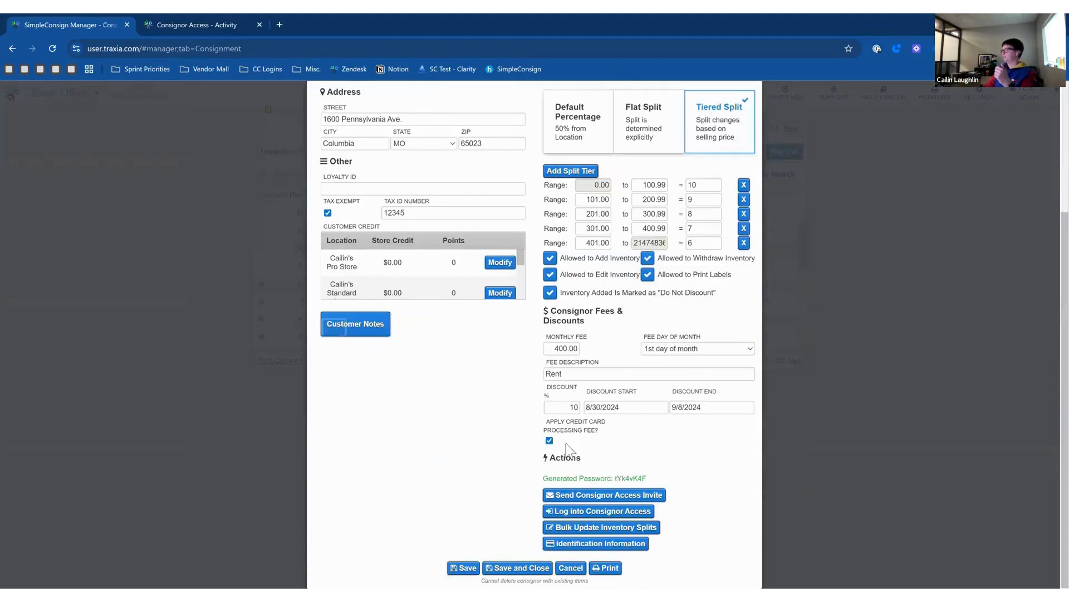
{"action": "left_click_drag", "start_coordinate": [647, 479], "coordinate": [613, 478]}
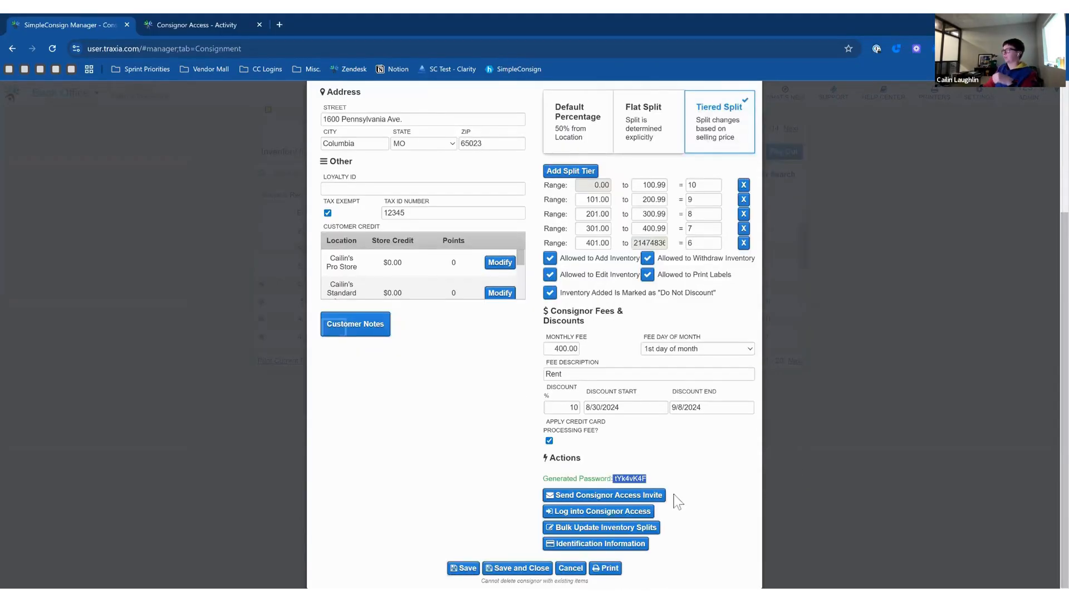
{"action": "left_click", "coordinate": [681, 488]}
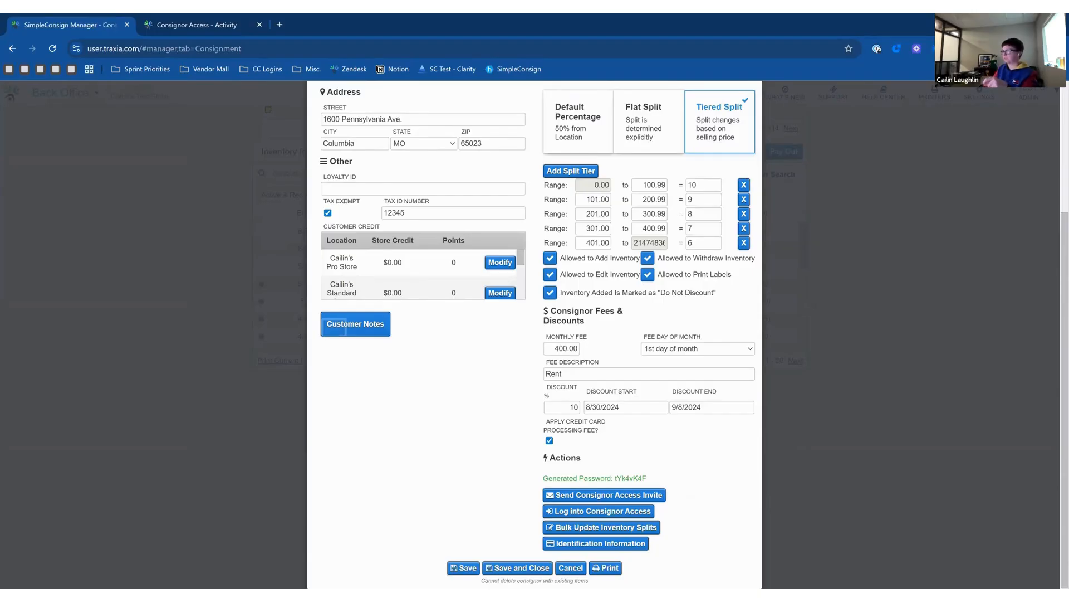
{"action": "double_click", "coordinate": [660, 483]}
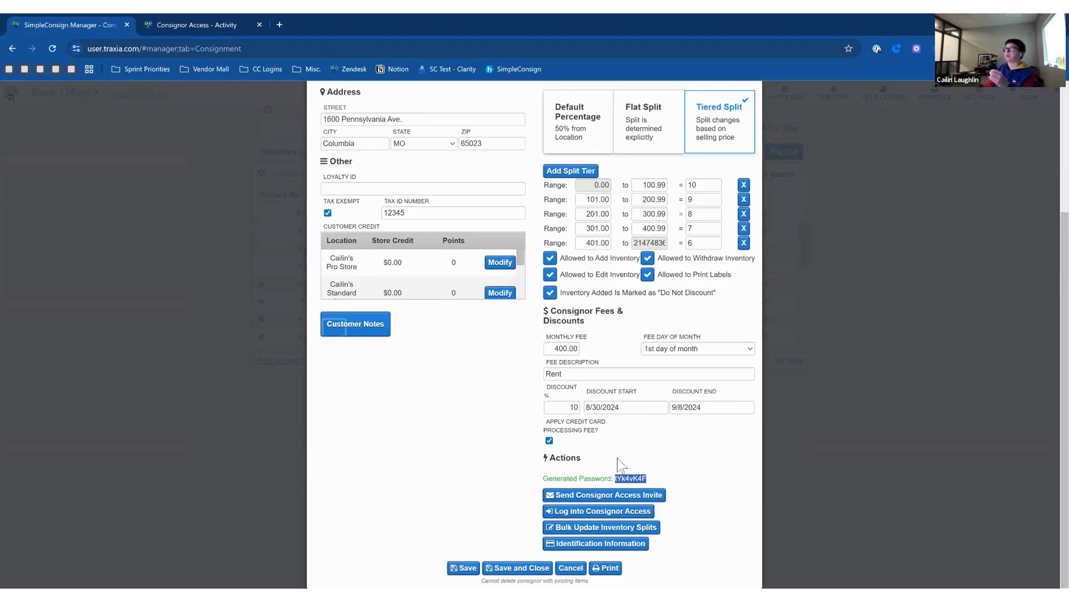
{"action": "left_click", "coordinate": [260, 25]}
Load the consignor portal address in a new tab and log out the signed-in consignor.
{"action": "left_click", "coordinate": [146, 24]}
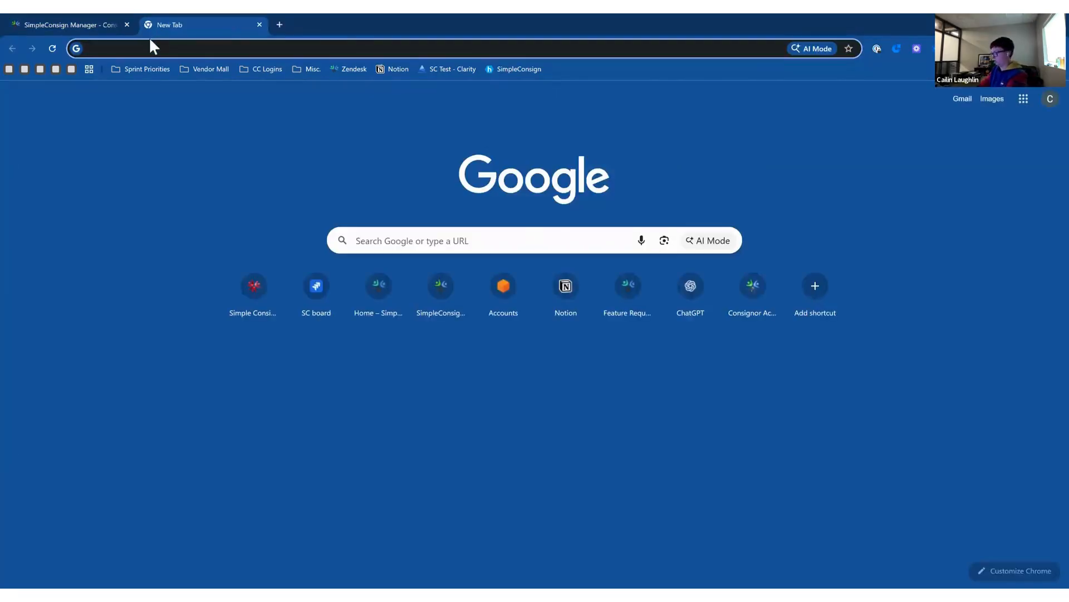
{"action": "type", "text": "cailin.consignoraccess.com"}
{"action": "key", "text": "Return"}
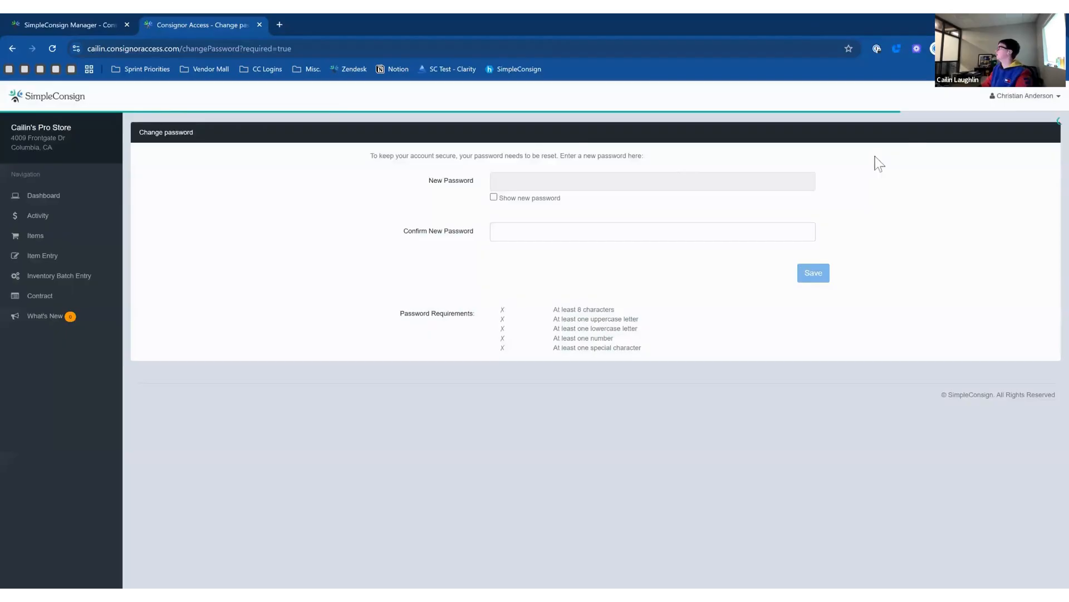
{"action": "left_click", "coordinate": [1005, 103]}
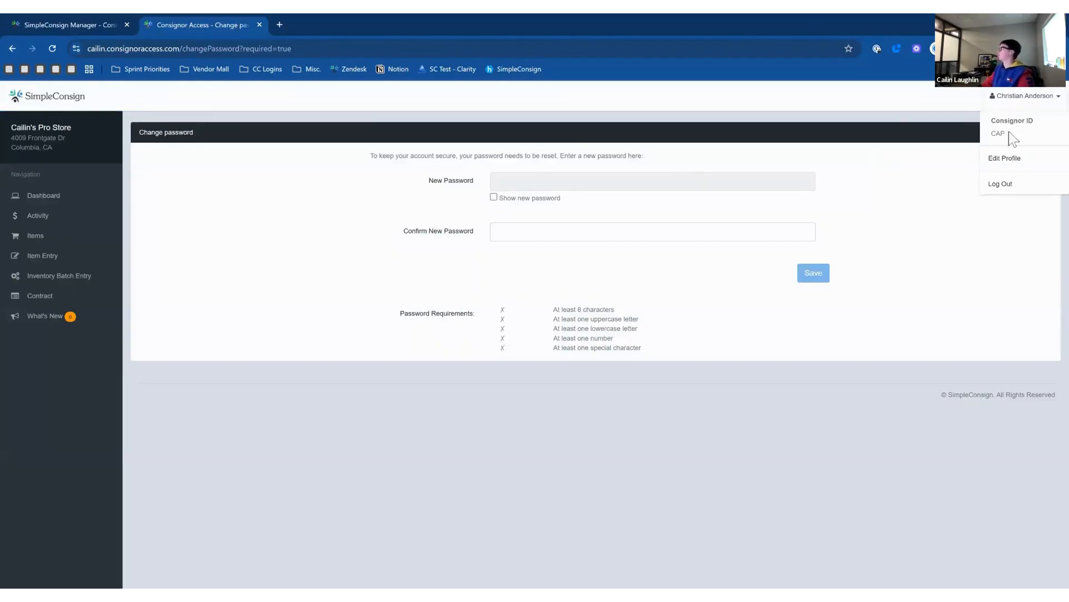
{"action": "left_click", "coordinate": [1030, 186]}
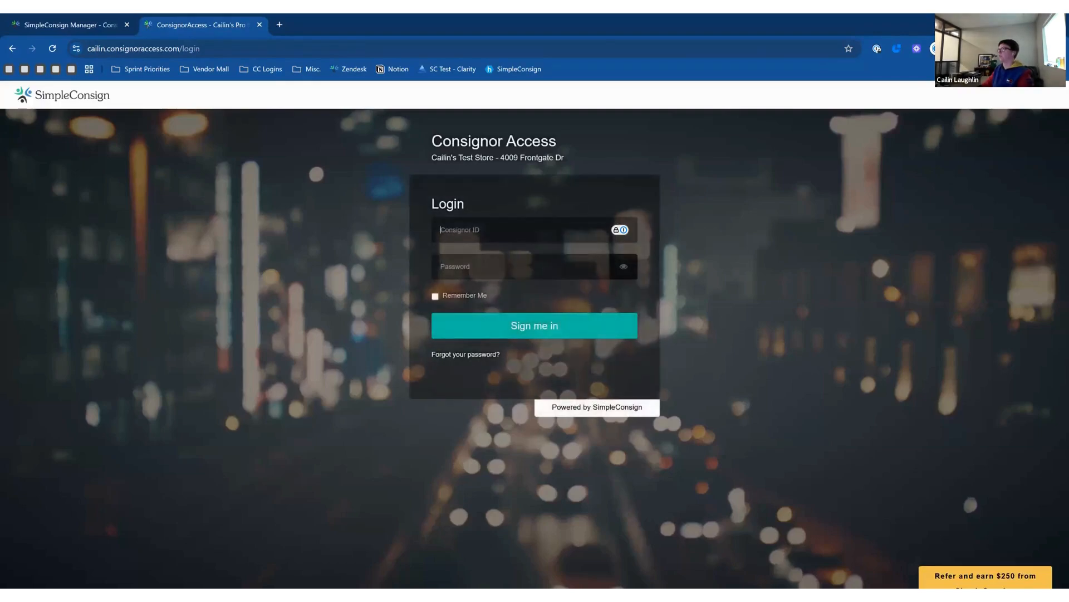
Sign in with the consignor ID and the pasted generated password, dismissing the save-login prompt.
{"action": "type", "text": "CAP"}
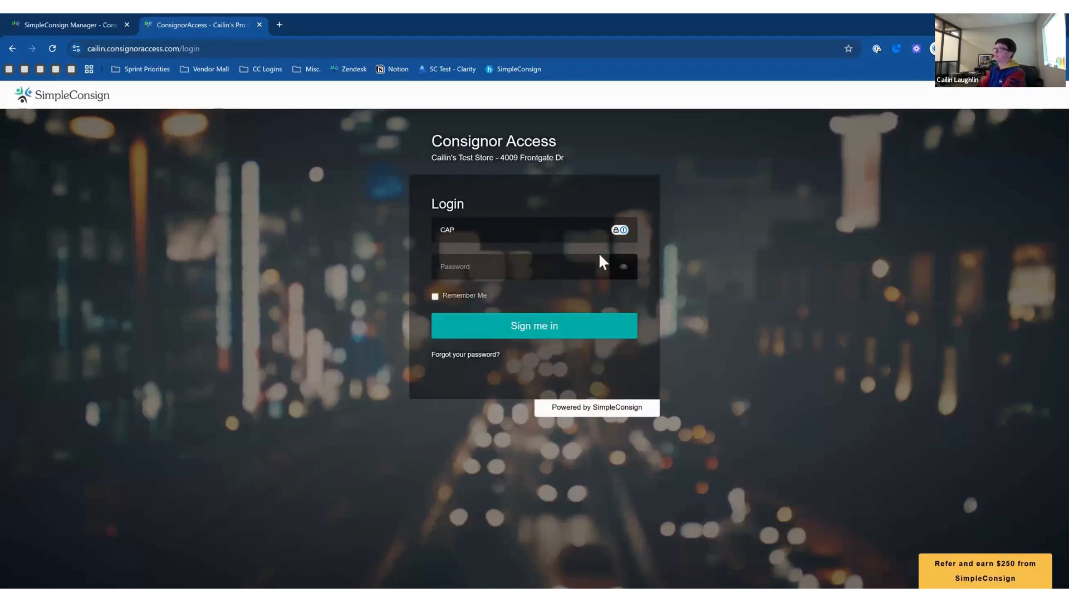
{"action": "key", "text": "Tab"}
{"action": "left_click", "coordinate": [114, 24]}
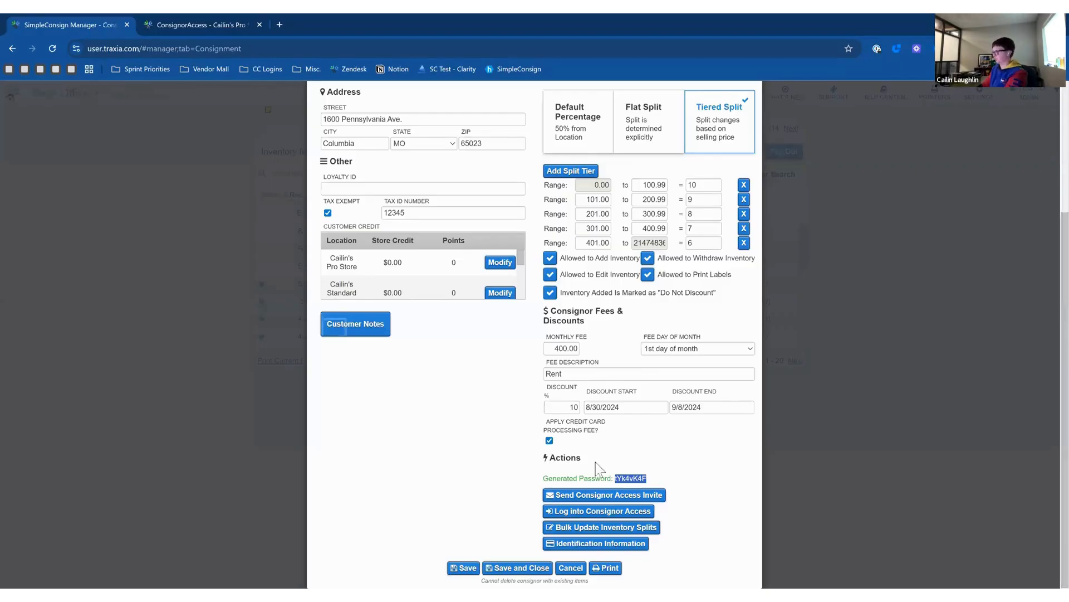
{"action": "left_click", "coordinate": [184, 25]}
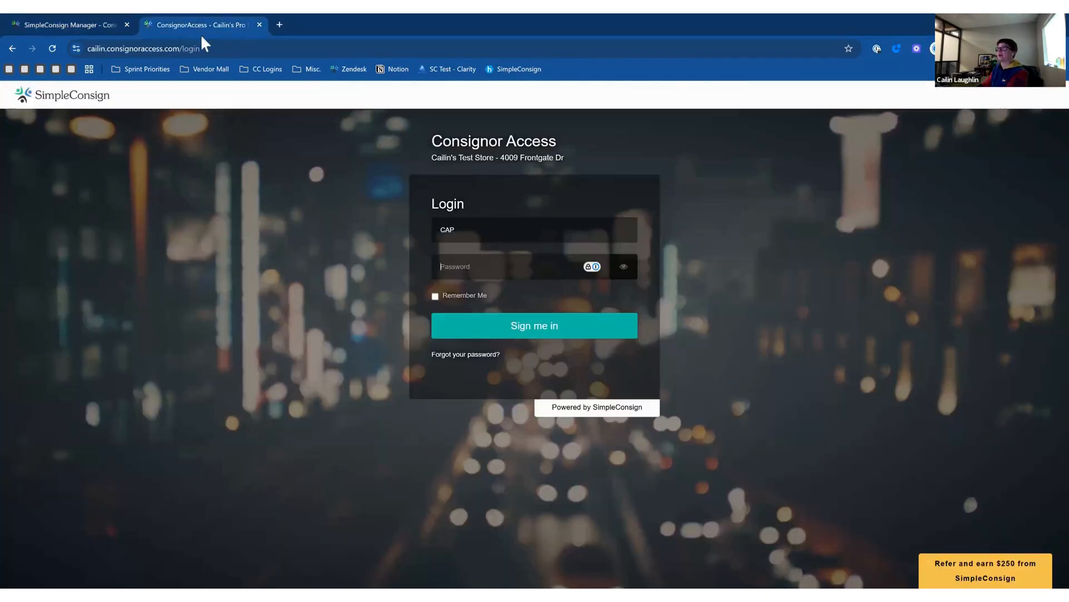
{"action": "key", "text": "ctrl+v"}
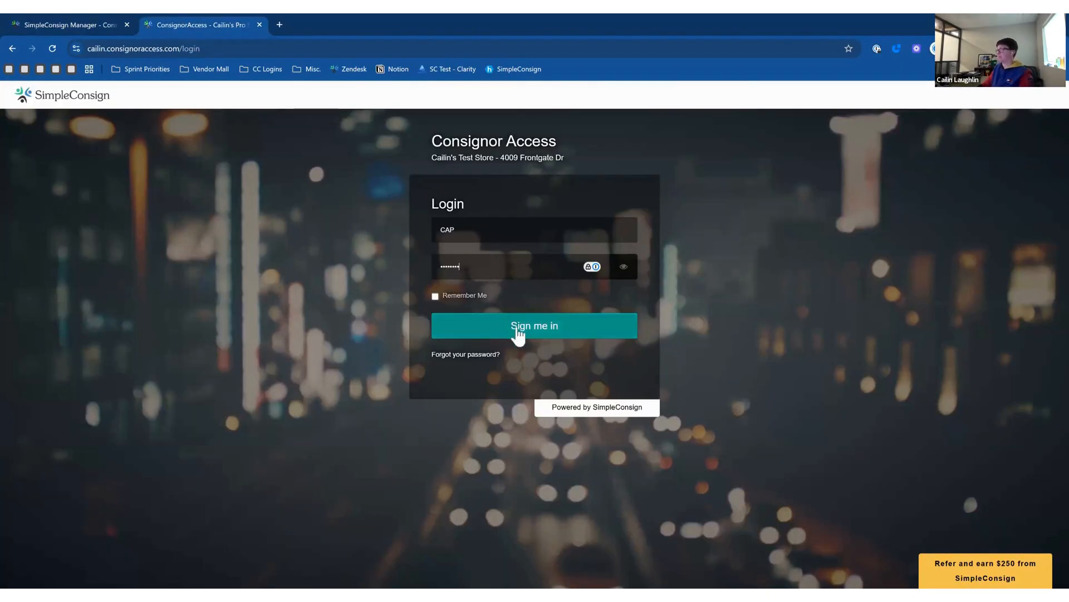
{"action": "left_click", "coordinate": [624, 267]}
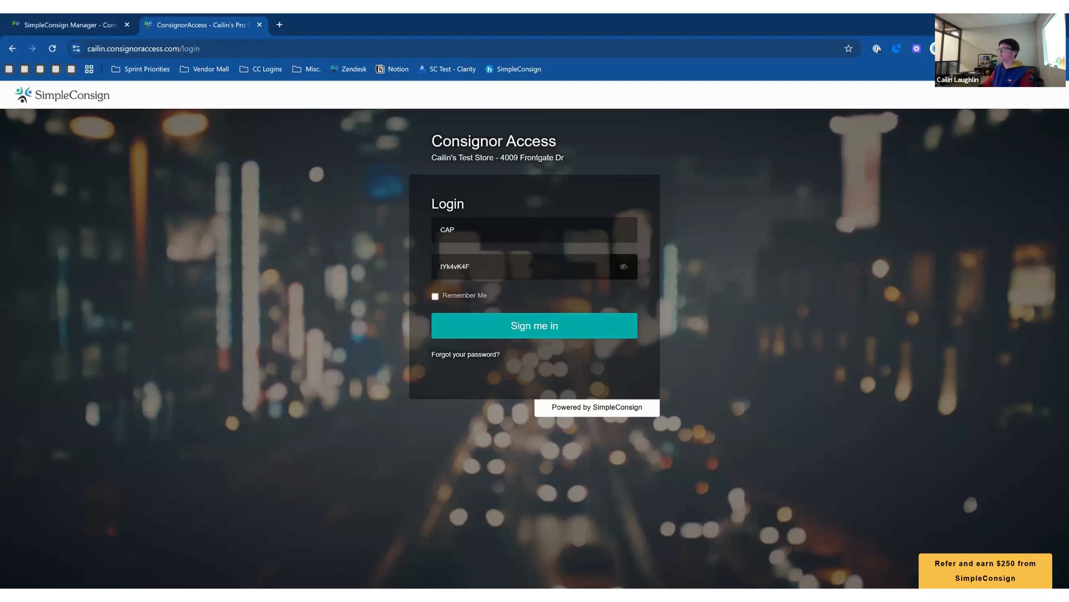
{"action": "left_click", "coordinate": [624, 268]}
{"action": "left_click", "coordinate": [567, 328]}
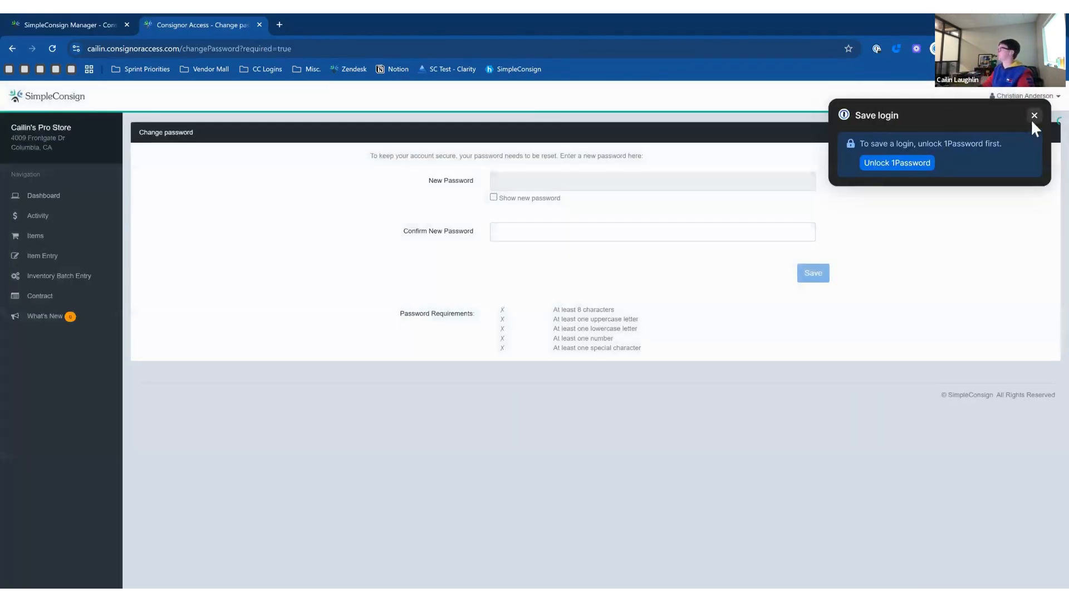
{"action": "left_click", "coordinate": [1034, 116]}
Enter a new password, confirm it, and save it.
{"action": "left_click", "coordinate": [727, 181]}
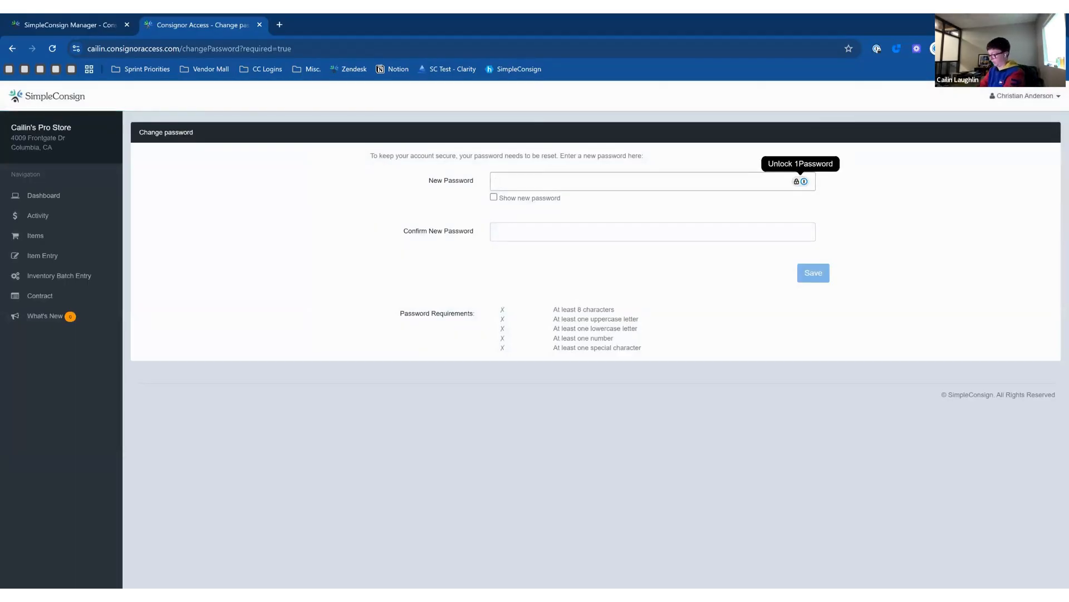
{"action": "type", "text": "•••••••"}
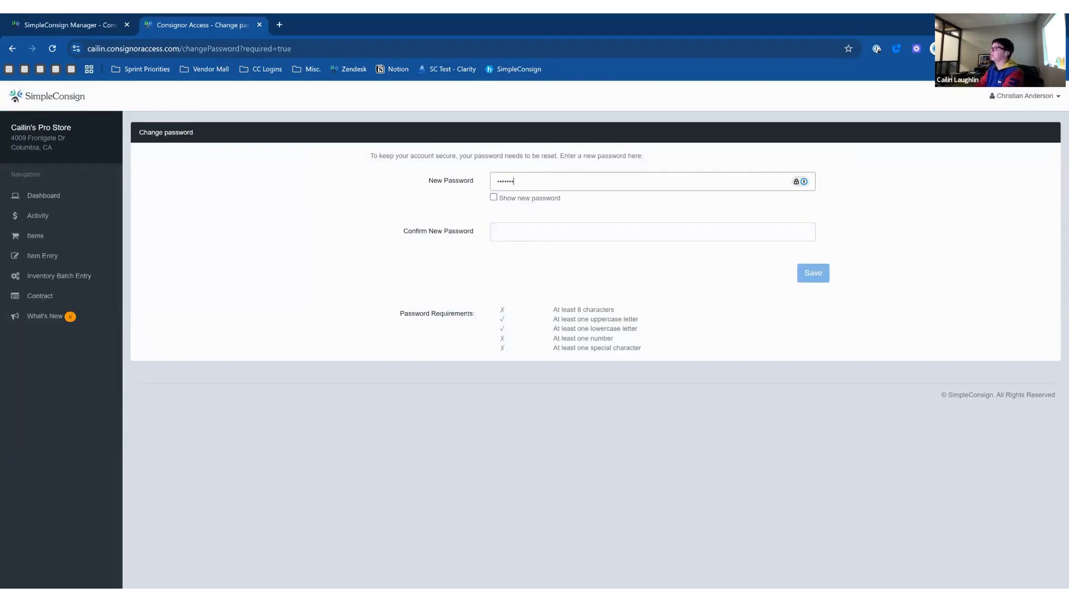
{"action": "type", "text": "•••"}
{"action": "key", "text": "Tab"}
{"action": "key", "text": "Tab"}
{"action": "type", "text": "•"}
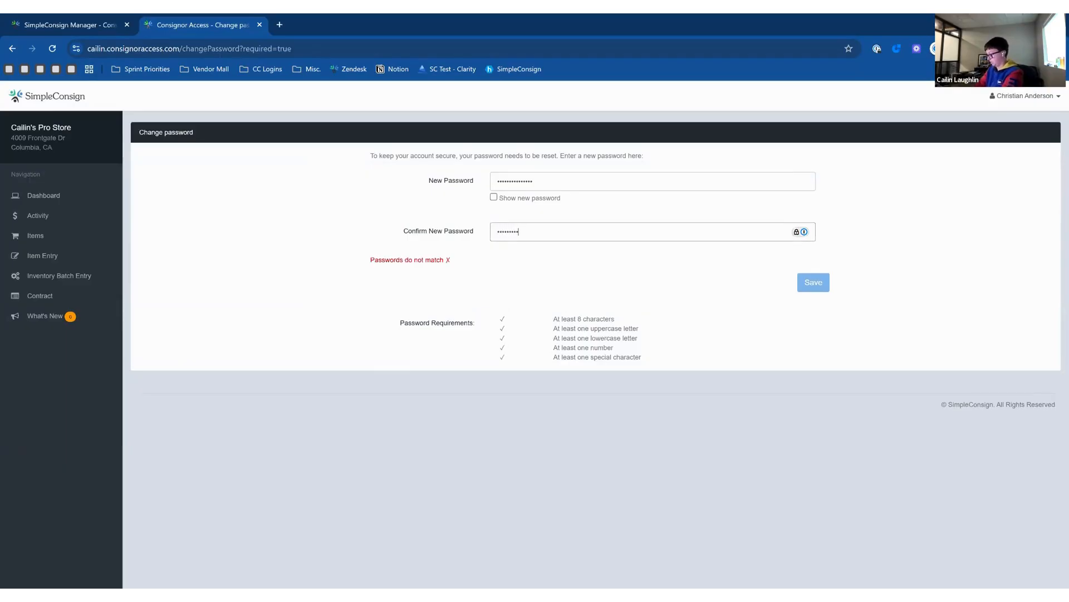
{"action": "type", "text": "••"}
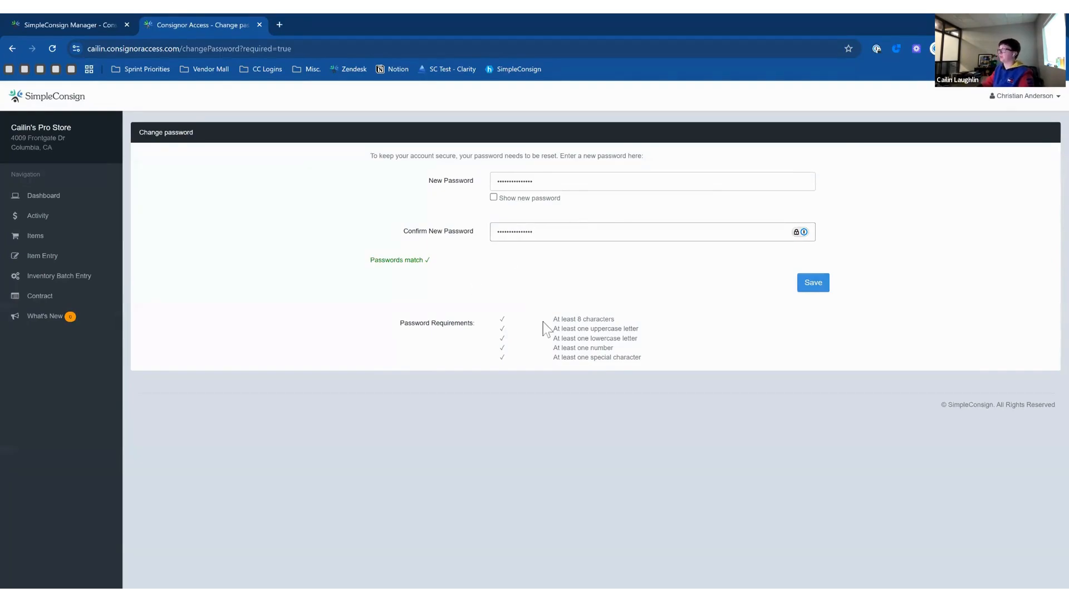
{"action": "left_click", "coordinate": [813, 291]}
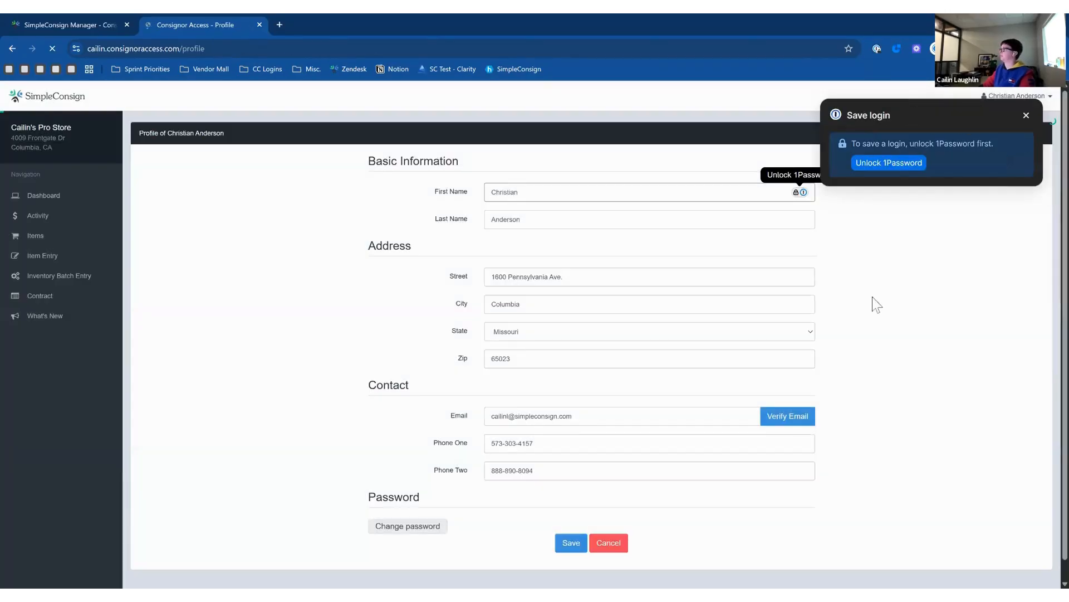
Dismiss the popups, then visit Dashboard, Activity and Items before returning to Dashboard.
{"action": "left_click", "coordinate": [1026, 115]}
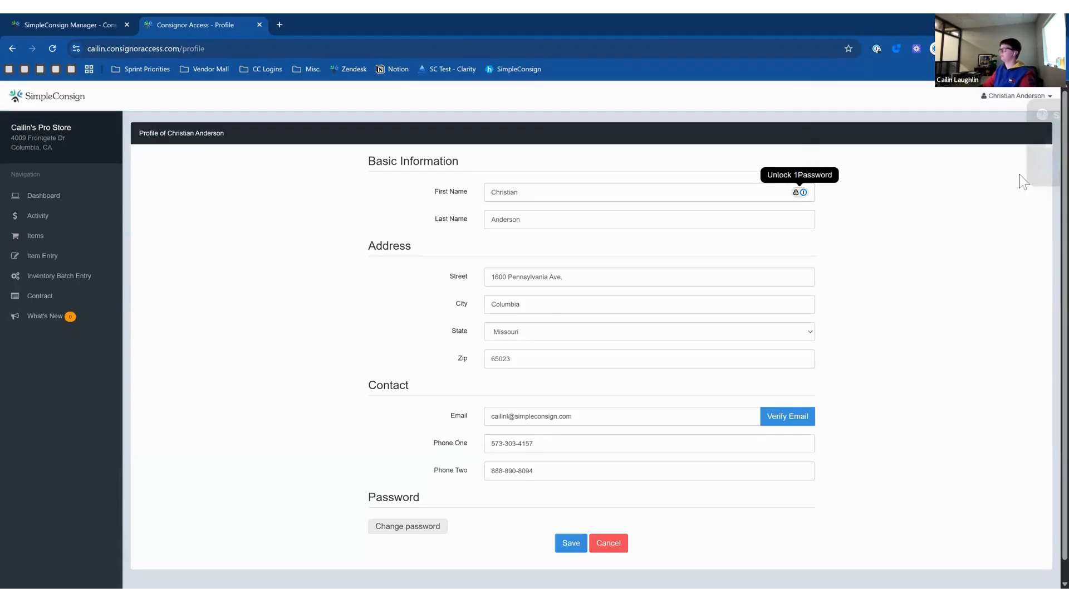
{"action": "left_click", "coordinate": [994, 284]}
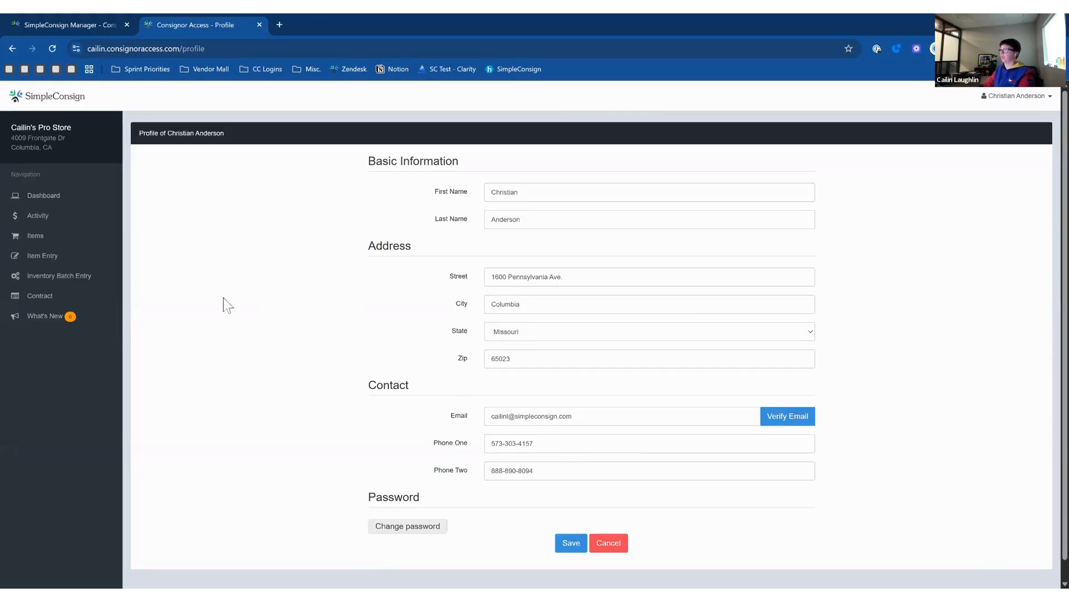
{"action": "left_click", "coordinate": [61, 198]}
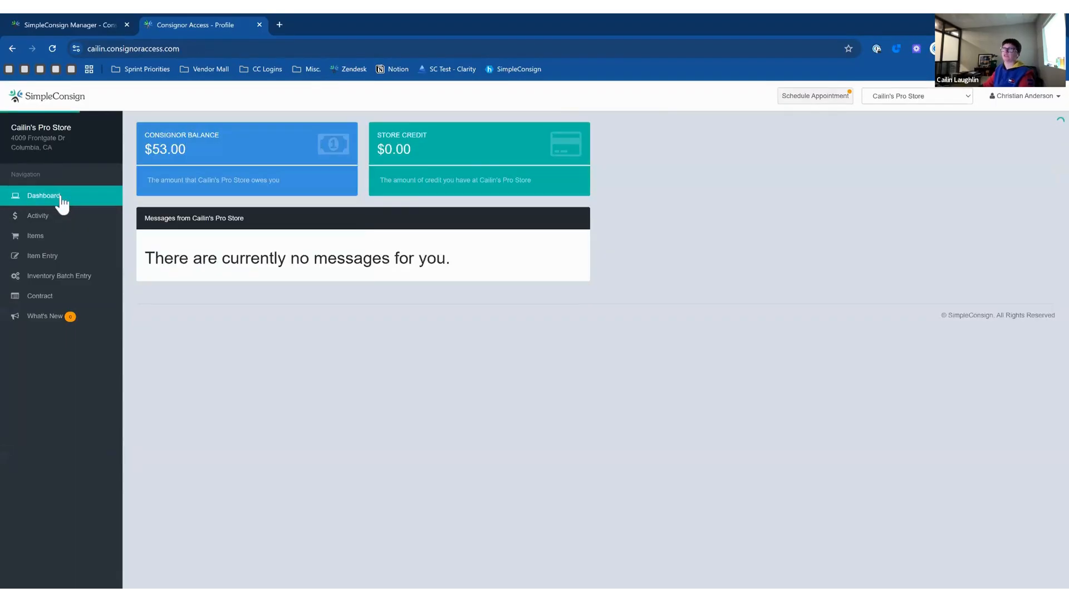
{"action": "left_click", "coordinate": [63, 227]}
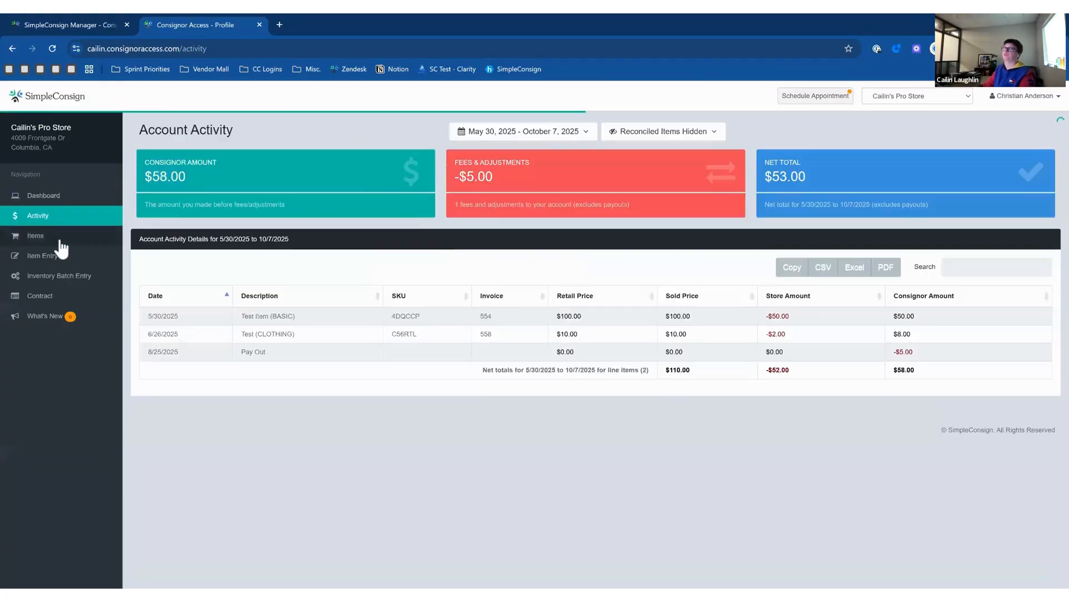
{"action": "left_click", "coordinate": [62, 245]}
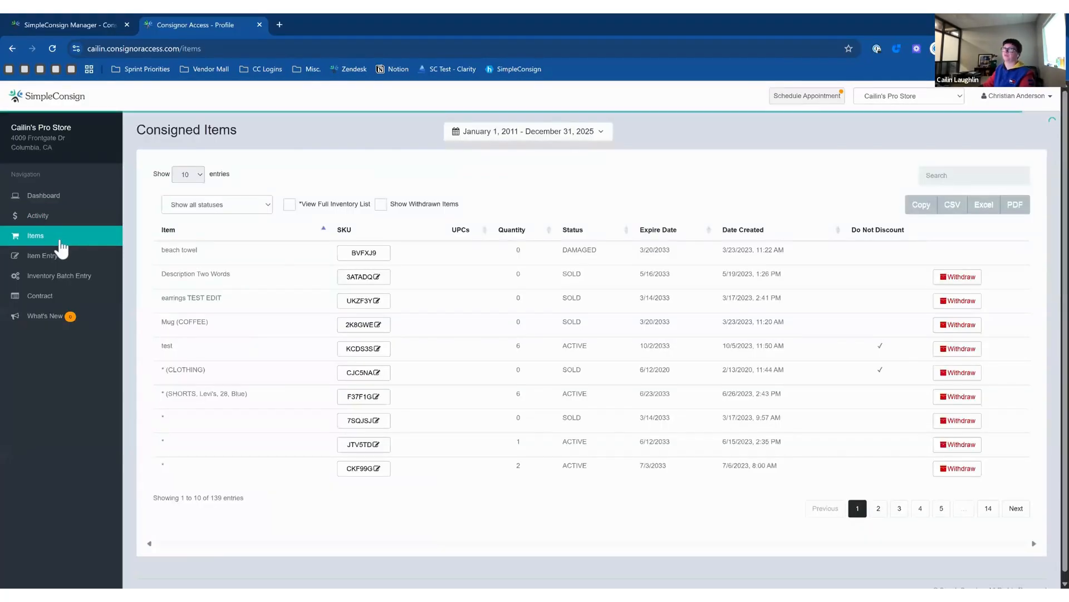
{"action": "left_click", "coordinate": [53, 201]}
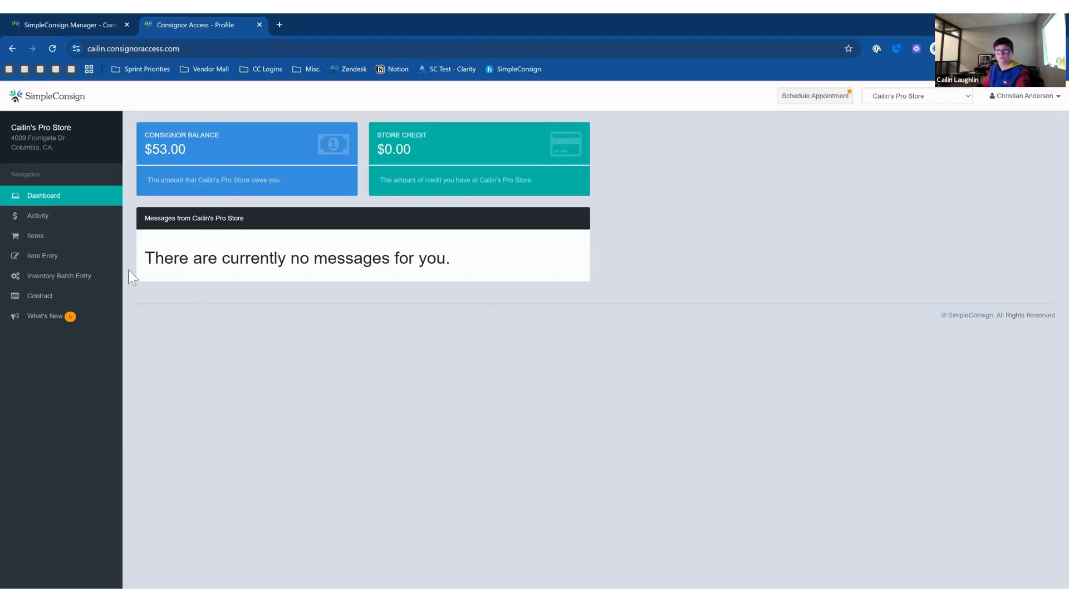
In the back office, cancel the consignor form and open Settings > Options > Consignor Access > Consignor Messages.
{"action": "left_click", "coordinate": [92, 25]}
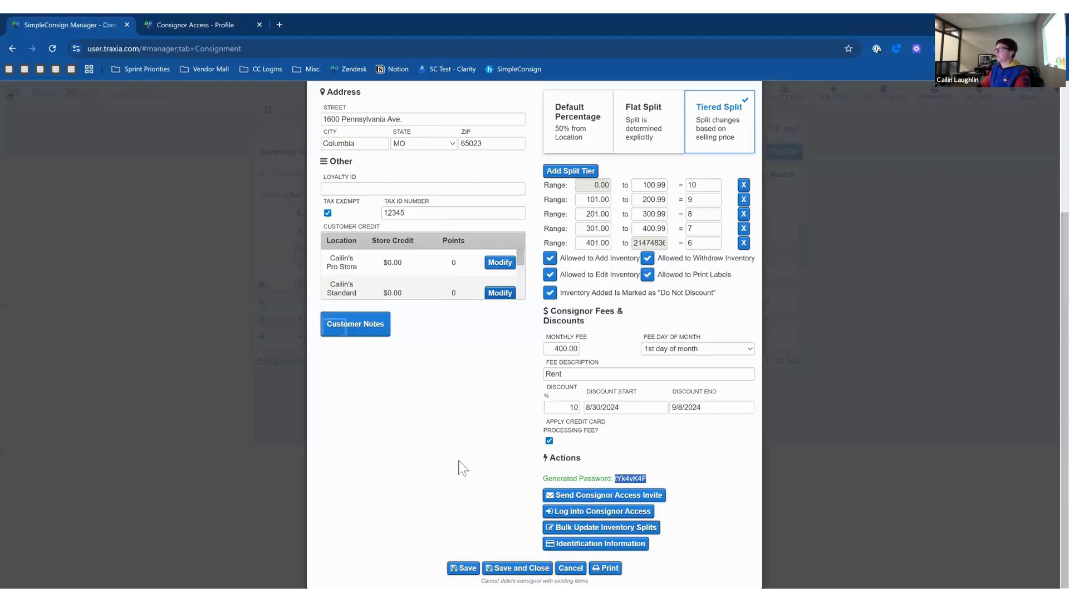
{"action": "left_click", "coordinate": [564, 569]}
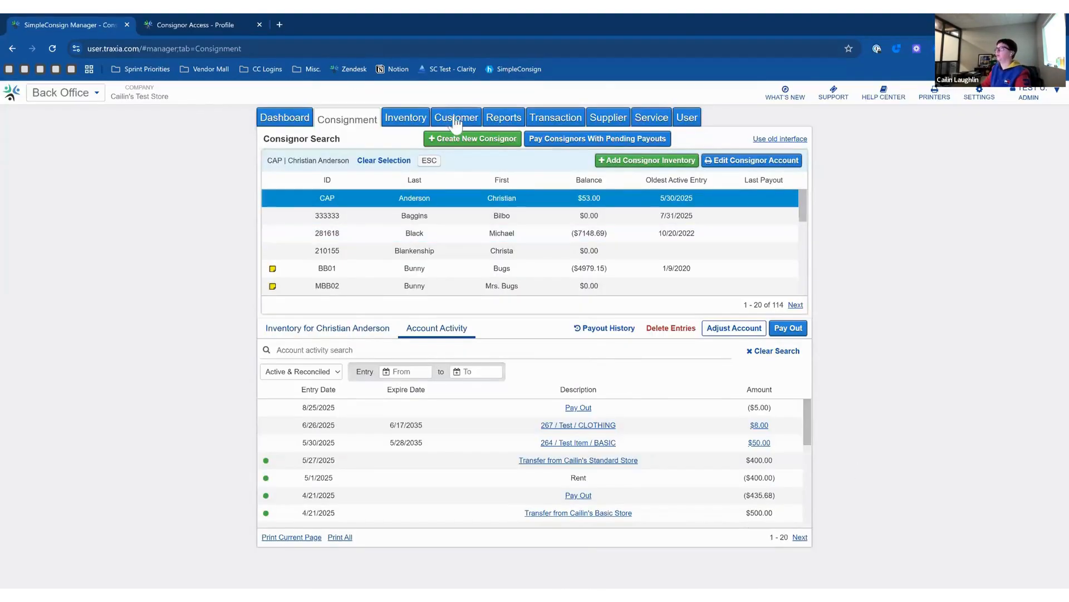
{"action": "left_click", "coordinate": [982, 98]}
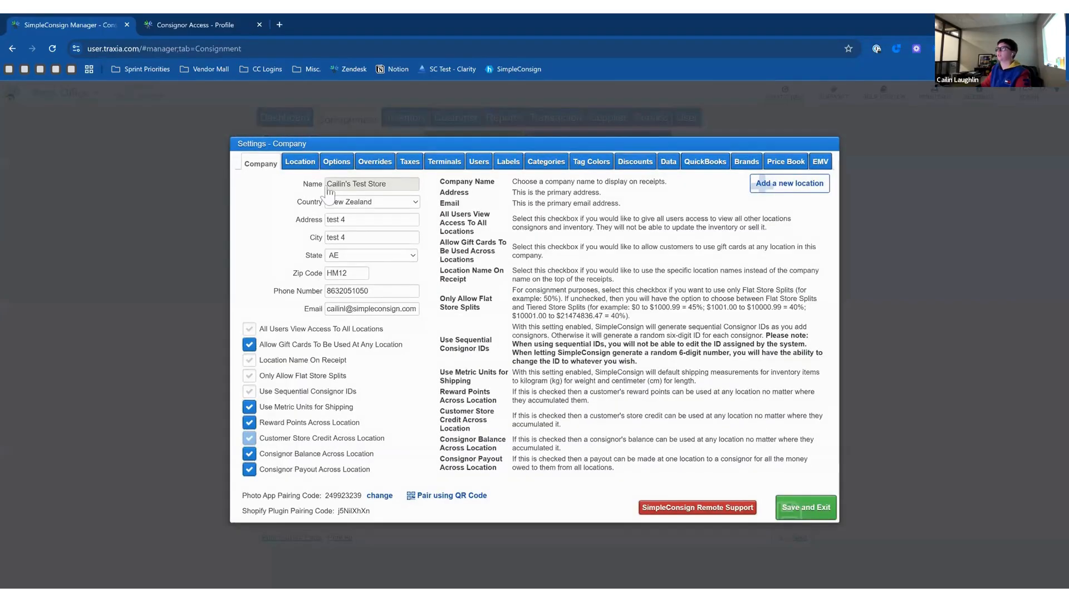
{"action": "left_click", "coordinate": [337, 162]}
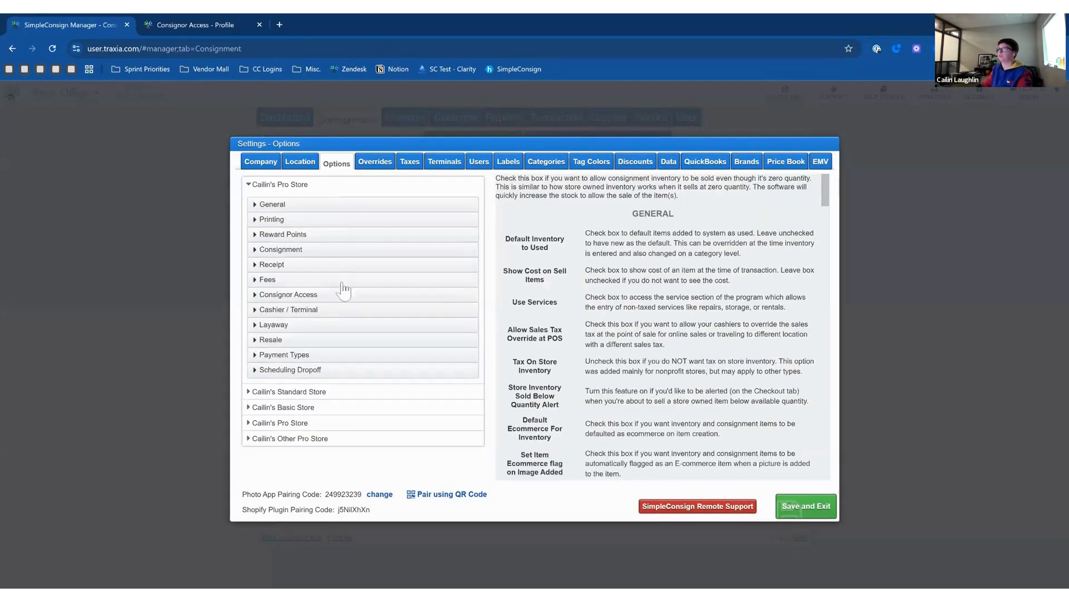
{"action": "left_click", "coordinate": [317, 295]}
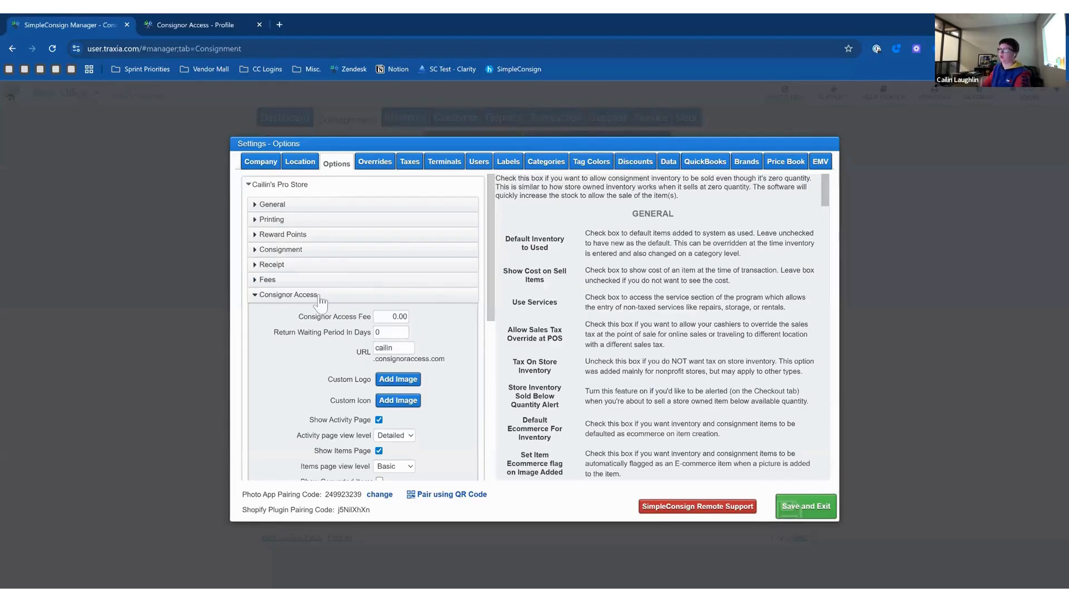
{"action": "scroll", "coordinate": [493, 312], "scroll_direction": "down", "scroll_amount": 1}
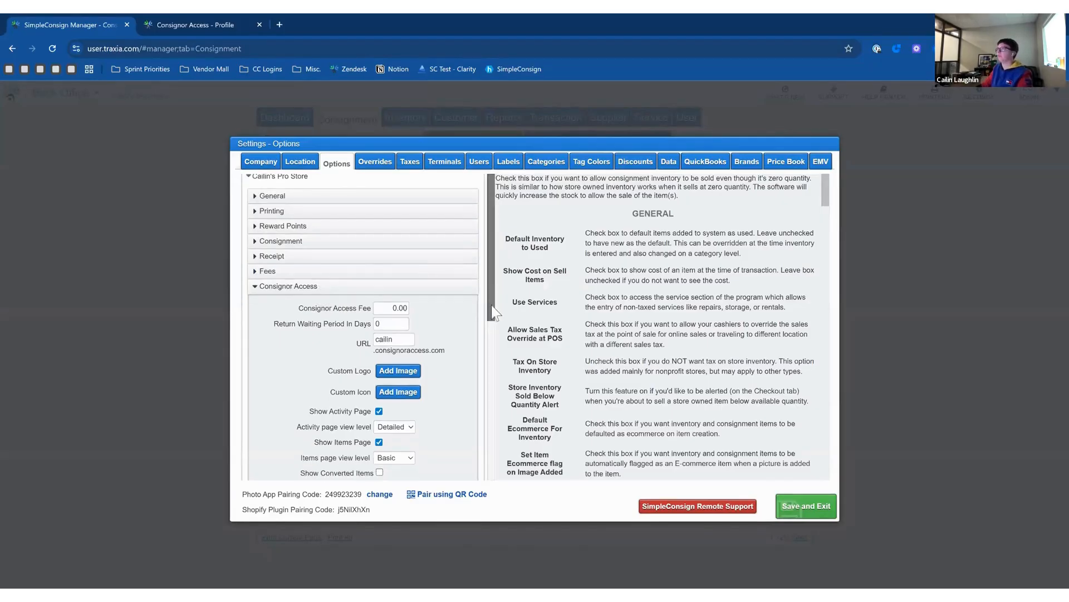
{"action": "left_click_drag", "start_coordinate": [493, 312], "coordinate": [489, 376]}
{"action": "scroll", "coordinate": [490, 386], "scroll_direction": "down", "scroll_amount": 1}
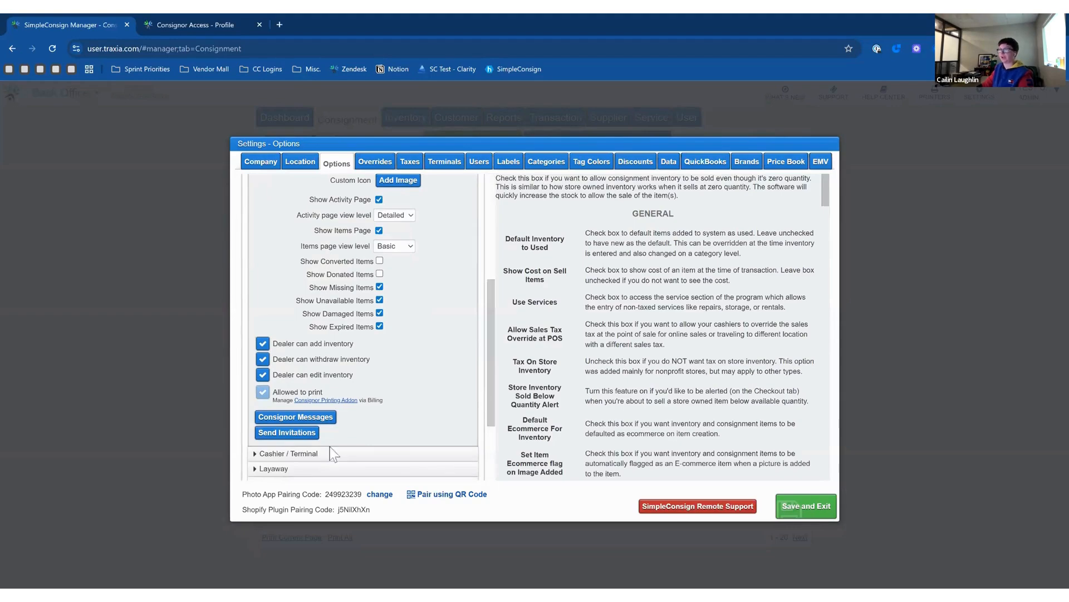
{"action": "left_click", "coordinate": [315, 421]}
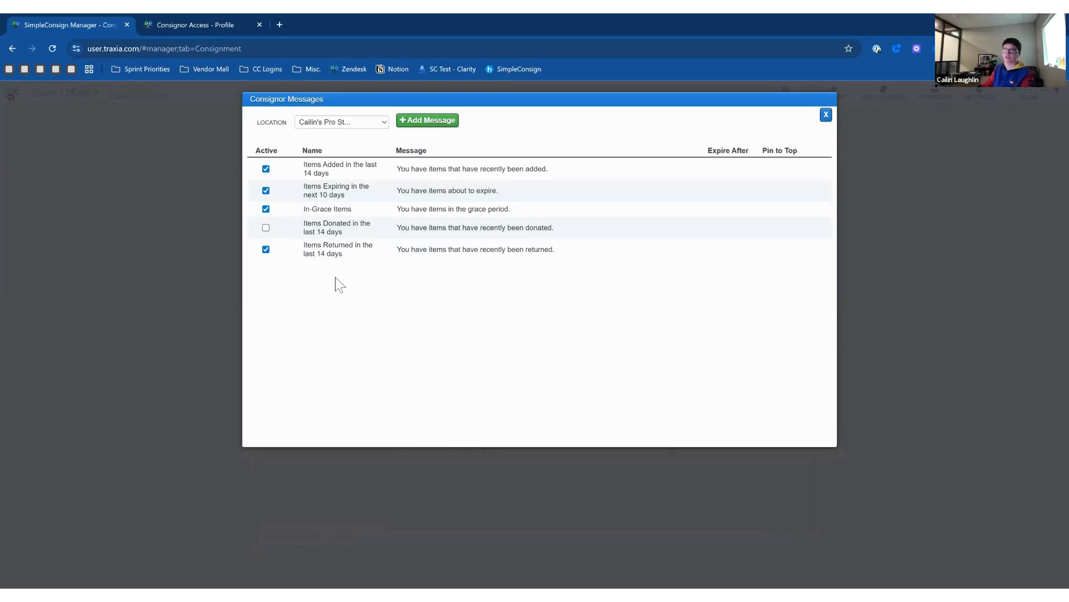
Add a new consignor message row named 'Fall Consignment'.
{"action": "left_click", "coordinate": [439, 122]}
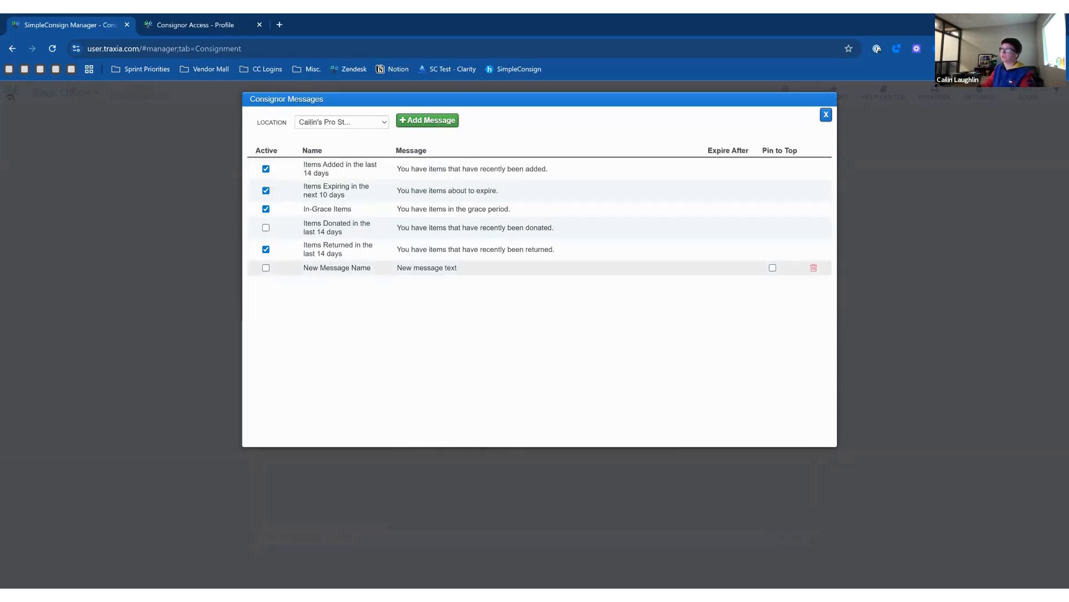
{"action": "left_click", "coordinate": [344, 268]}
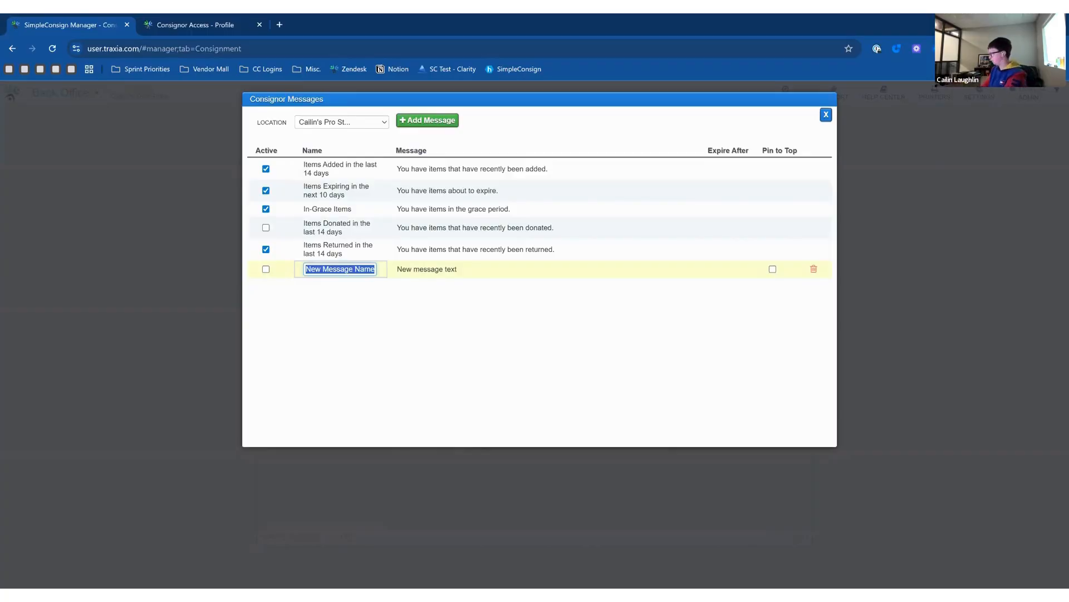
{"action": "type", "text": "Fall"}
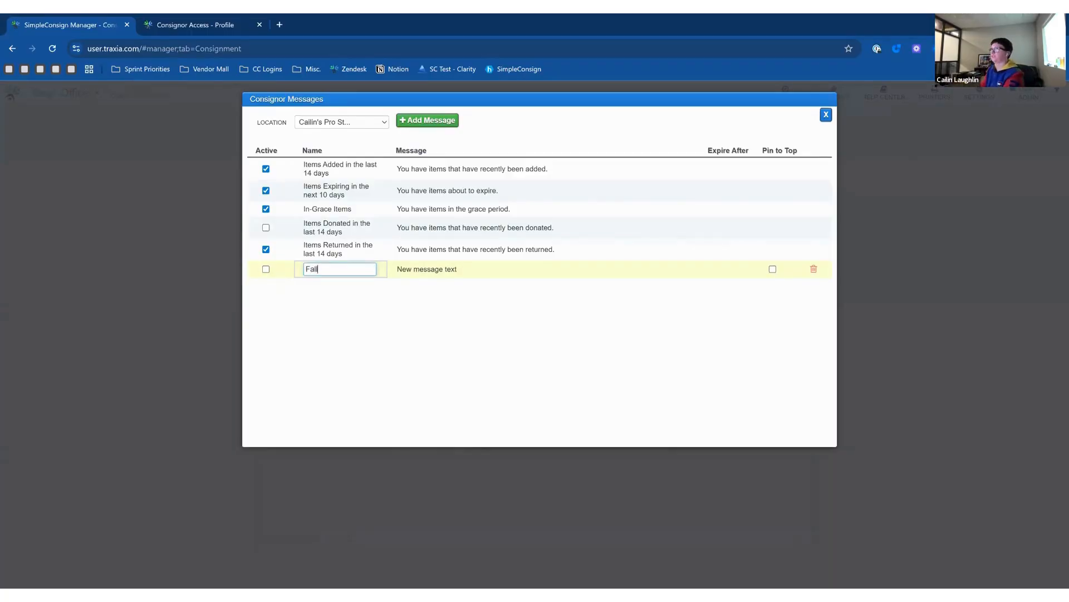
{"action": "type", "text": " Consignmen"}
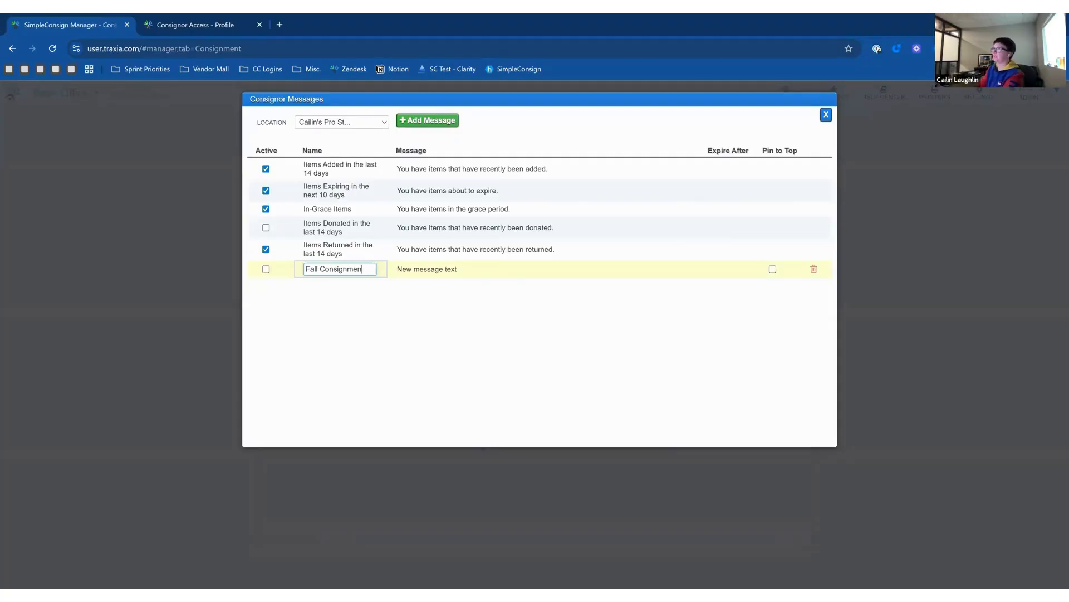
{"action": "type", "text": "t"}
{"action": "key", "text": "Return"}
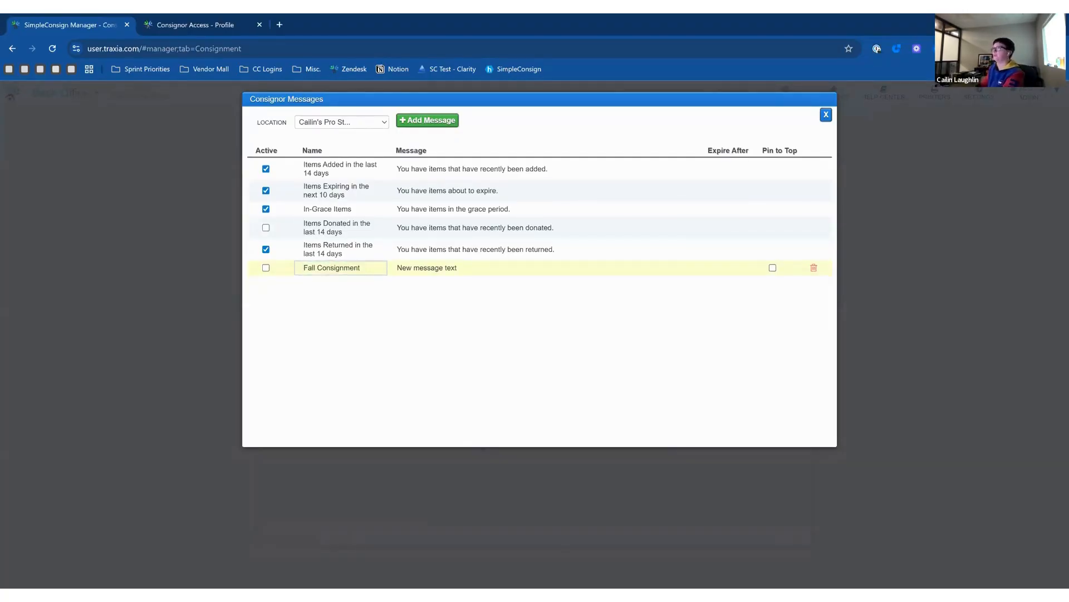
Set its text to accepting fall and winter items, drop-off M-F 9am-3pm, and make it active.
{"action": "key", "text": "Tab"}
{"action": "type", "text": "W"}
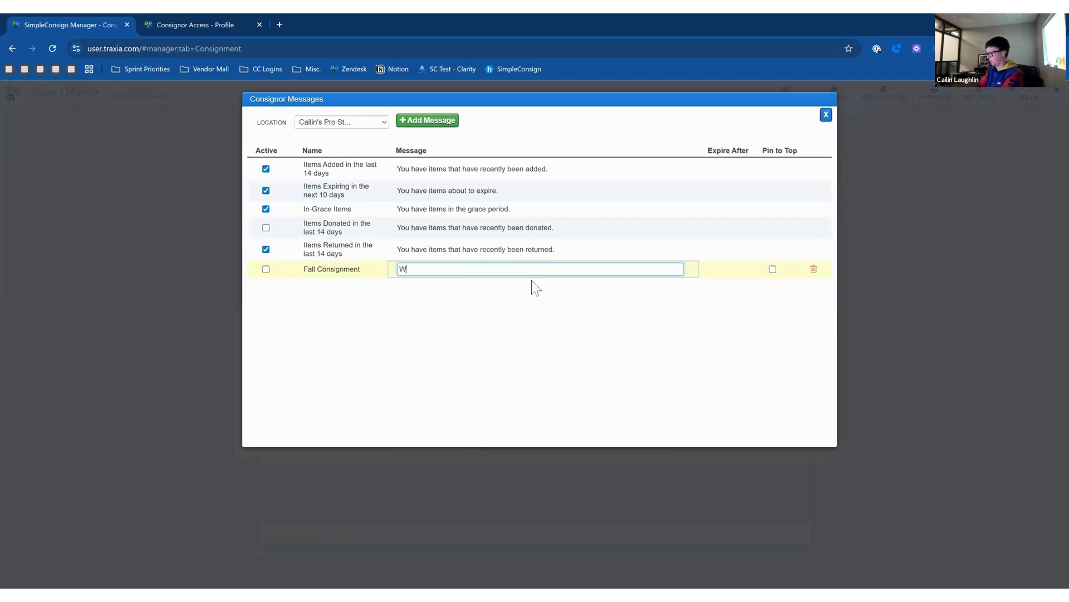
{"action": "type", "text": "e are now acc"}
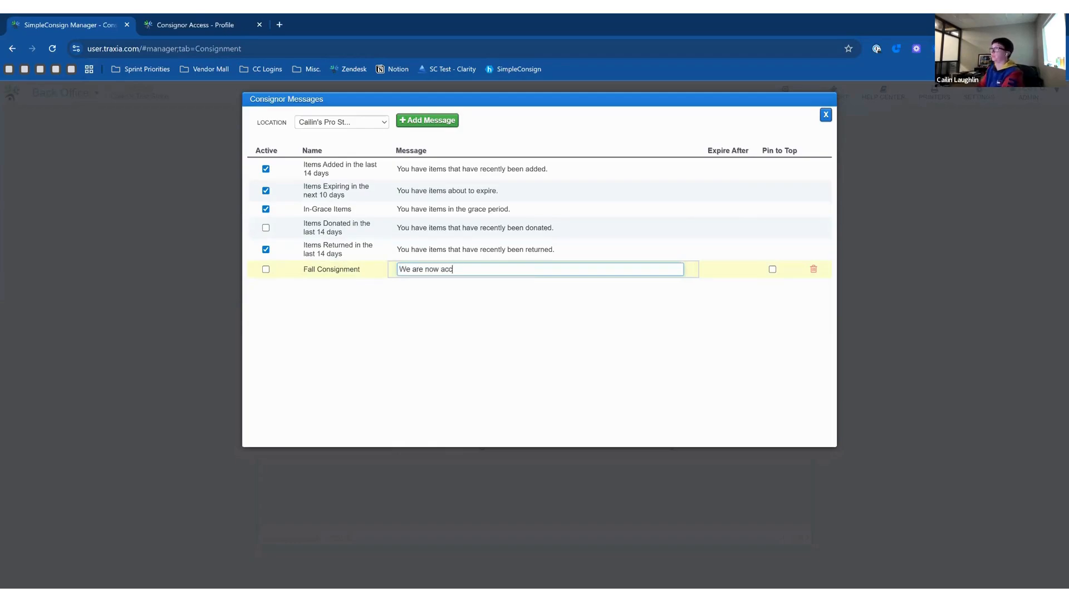
{"action": "type", "text": "epting fall a"}
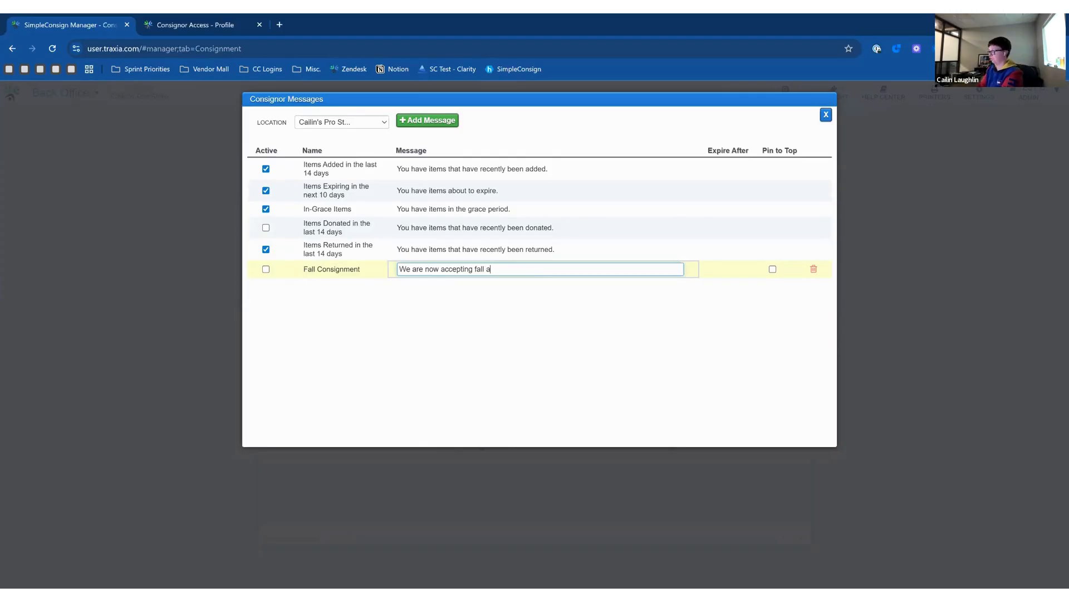
{"action": "type", "text": "nd winter item"}
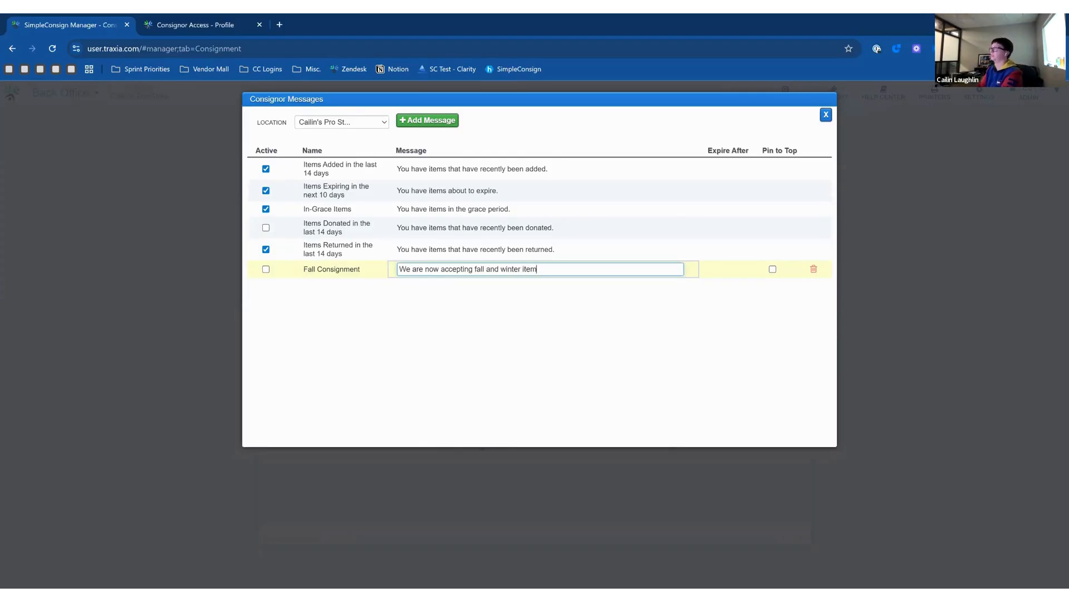
{"action": "type", "text": "s. Drop offda"}
{"action": "key", "text": "BackSpace"}
{"action": "key", "text": "BackSpace"}
{"action": "type", "text": "days are M-"}
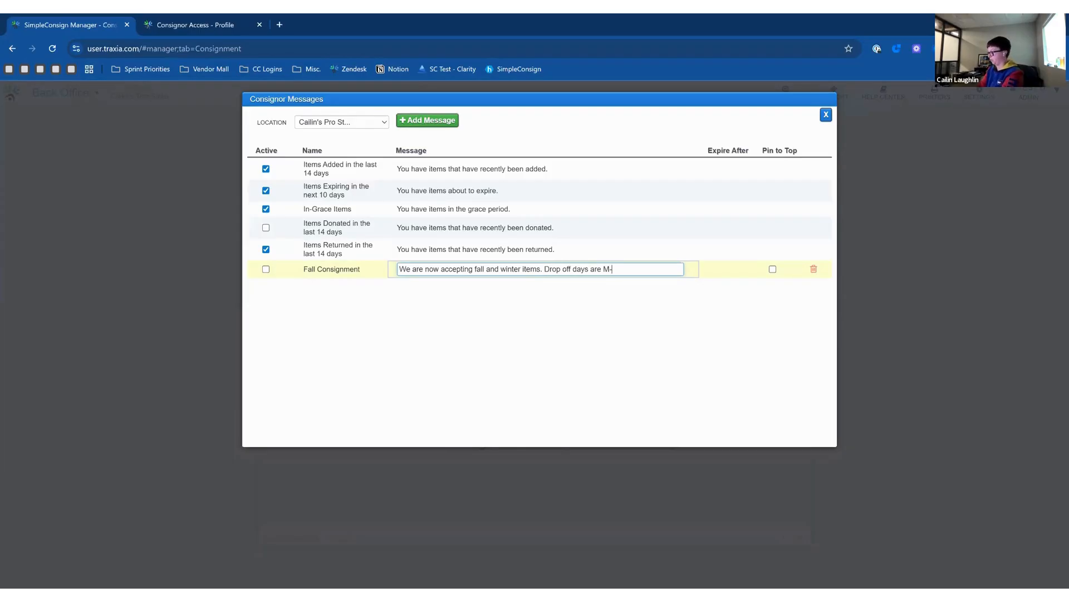
{"action": "type", "text": "F 9am-3pm"}
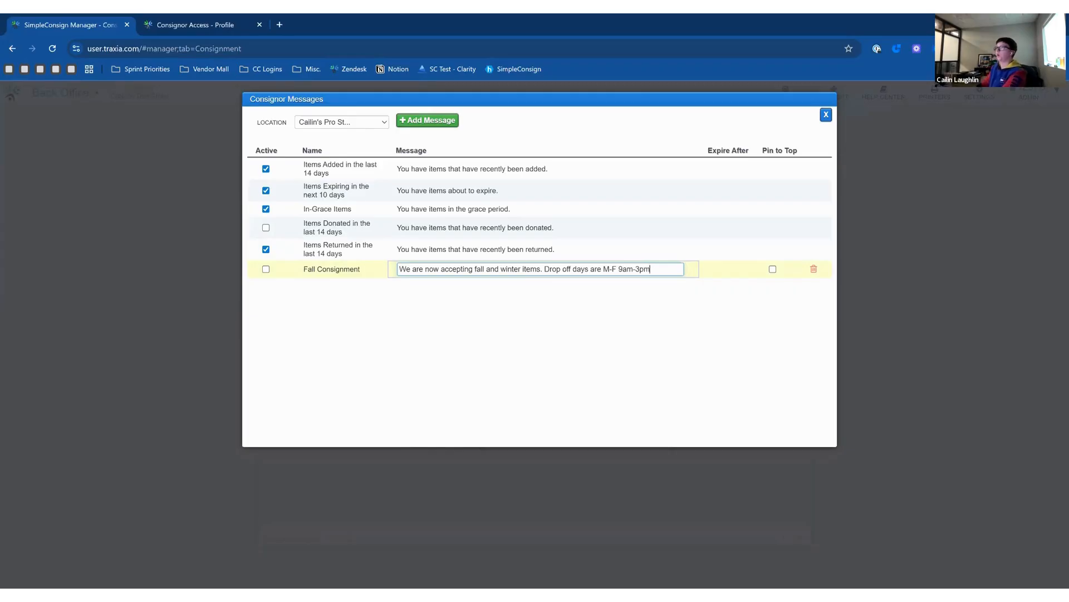
{"action": "left_click", "coordinate": [483, 303]}
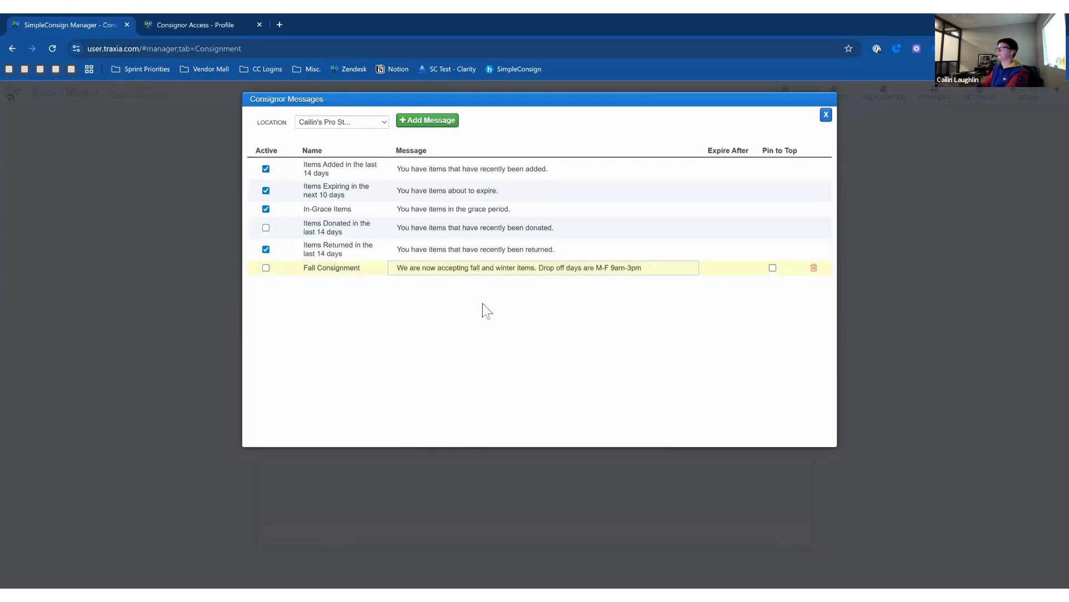
{"action": "left_click", "coordinate": [266, 268]}
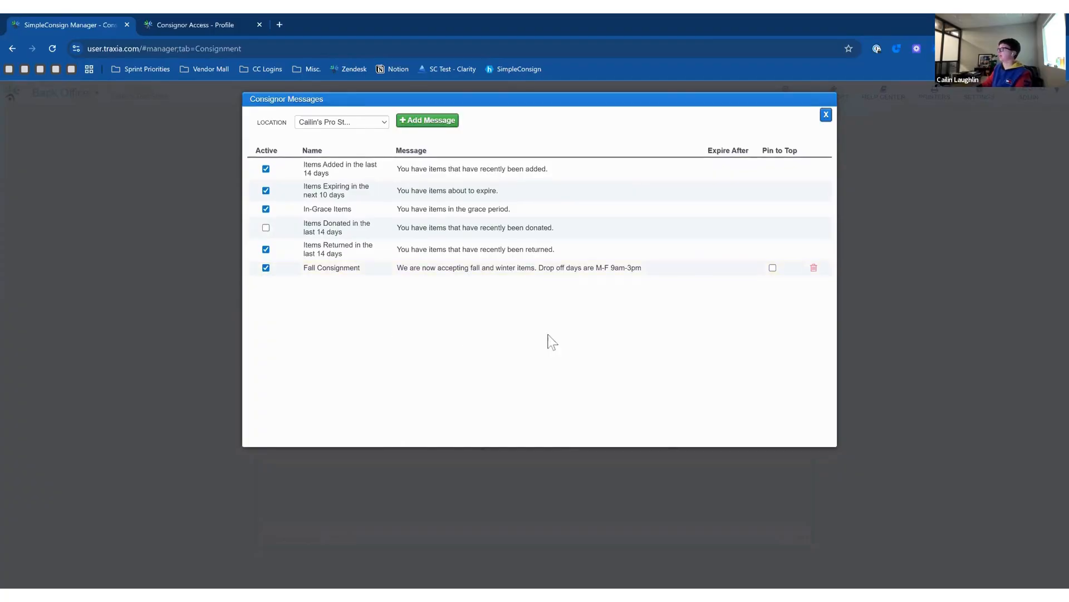
Set the Fall Consignment message to expire after February 1, 2026.
{"action": "left_click", "coordinate": [718, 272]}
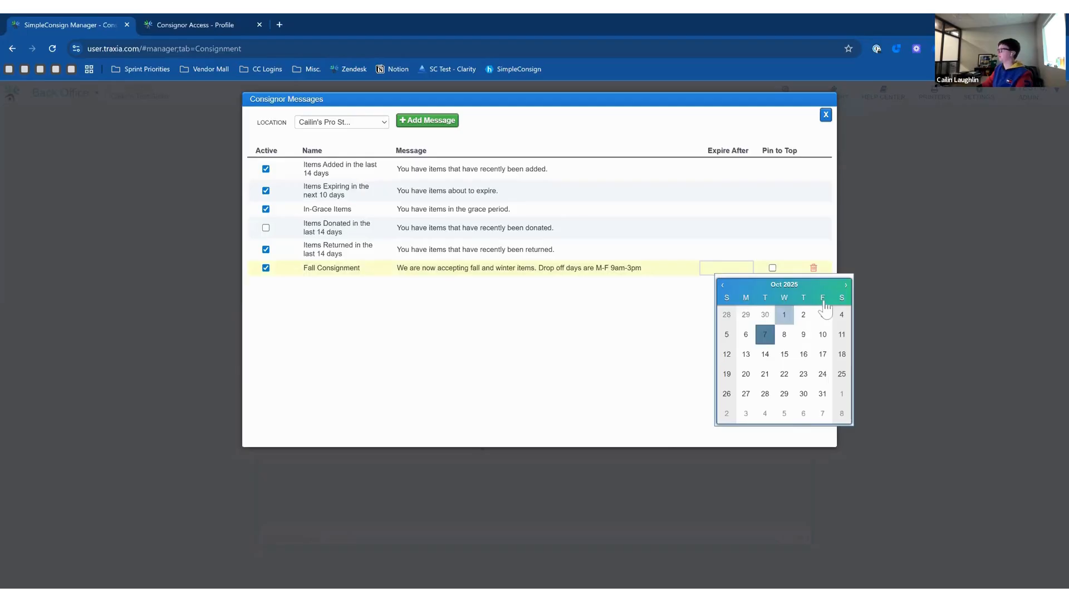
{"action": "left_click", "coordinate": [845, 285]}
{"action": "left_click", "coordinate": [845, 285]}
{"action": "left_click", "coordinate": [846, 285]}
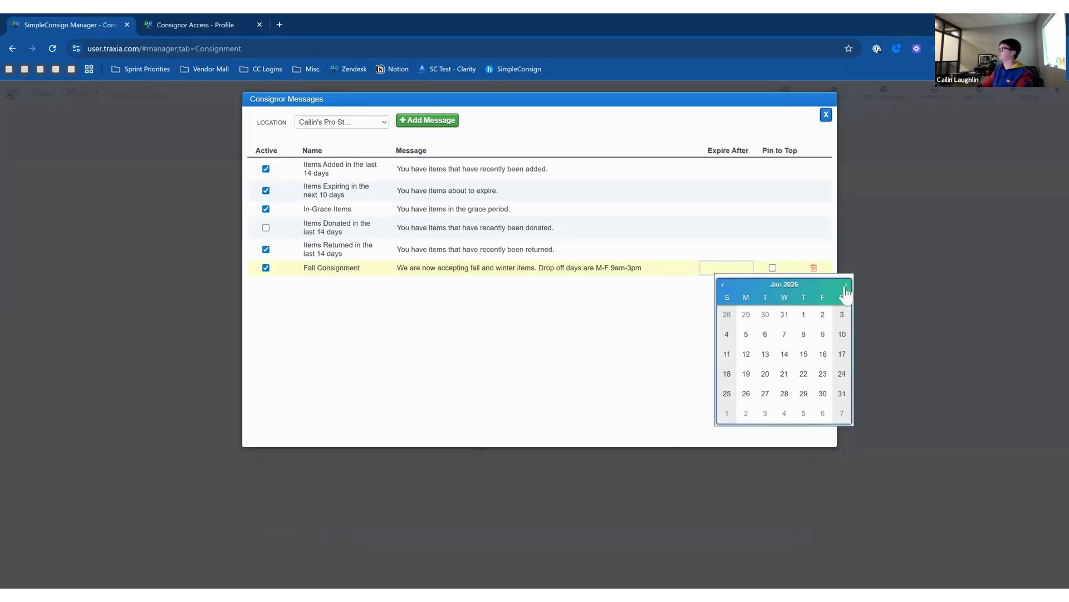
{"action": "left_click", "coordinate": [846, 285]}
{"action": "left_click", "coordinate": [846, 285]}
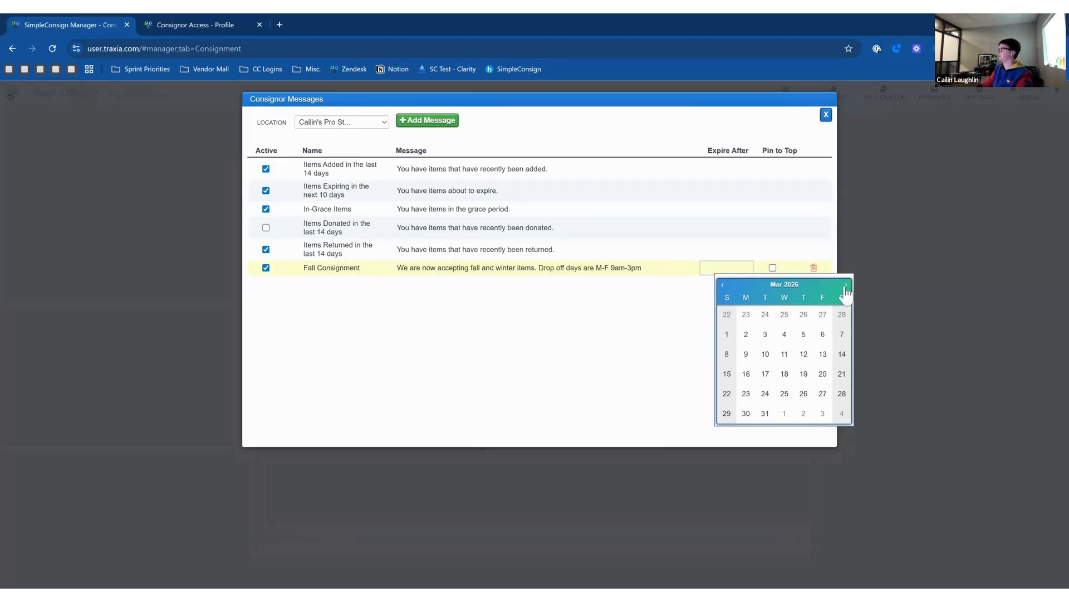
{"action": "left_click", "coordinate": [722, 285]}
{"action": "left_click", "coordinate": [727, 335]}
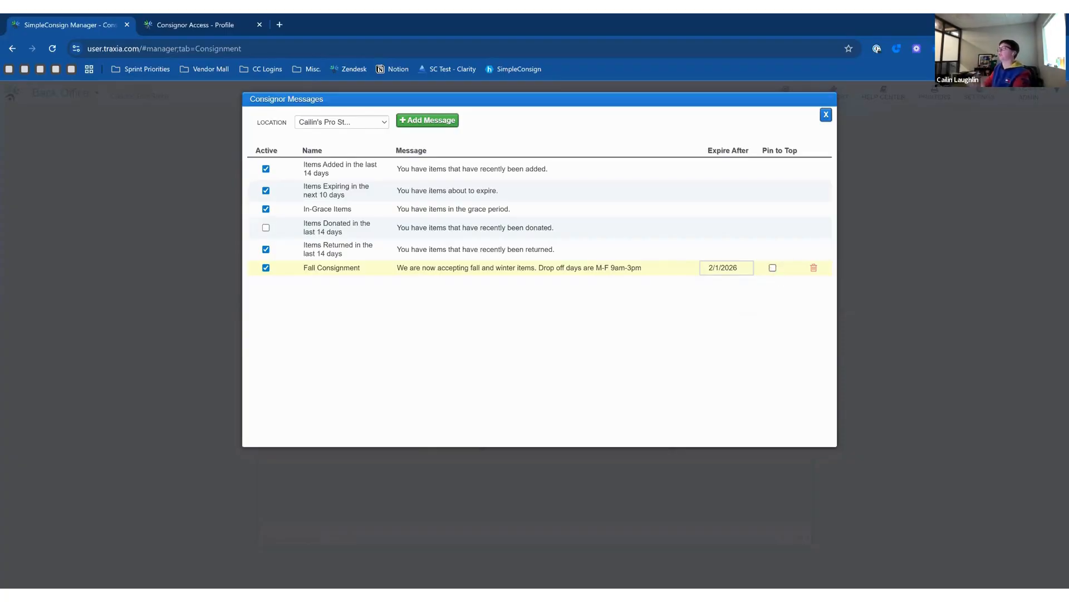
Pin the message to the top, close Consignor Messages, and reload the consignor portal.
{"action": "left_click", "coordinate": [773, 268]}
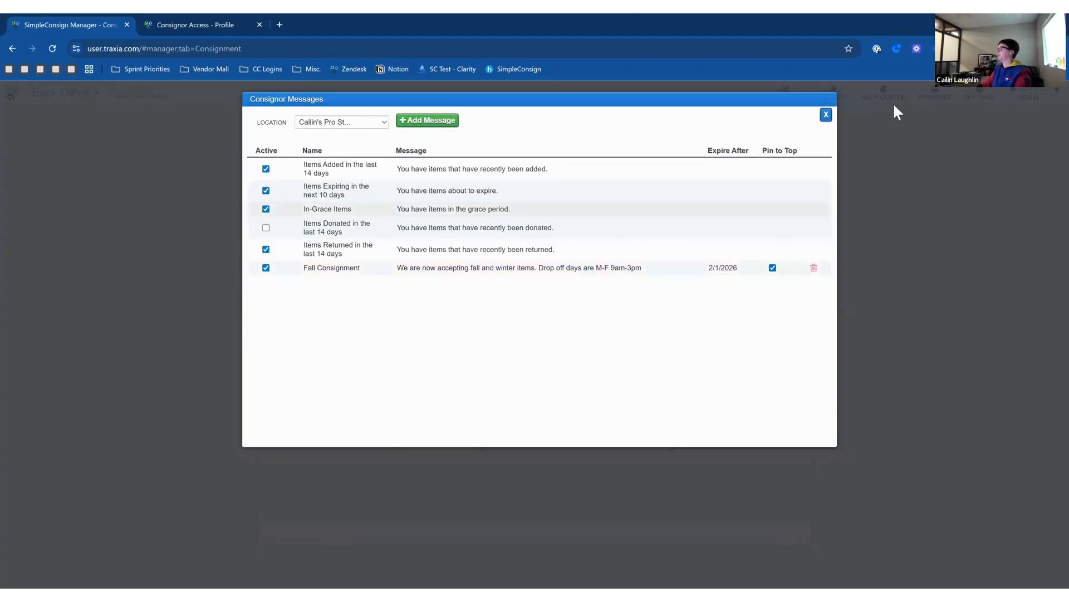
{"action": "left_click", "coordinate": [826, 114]}
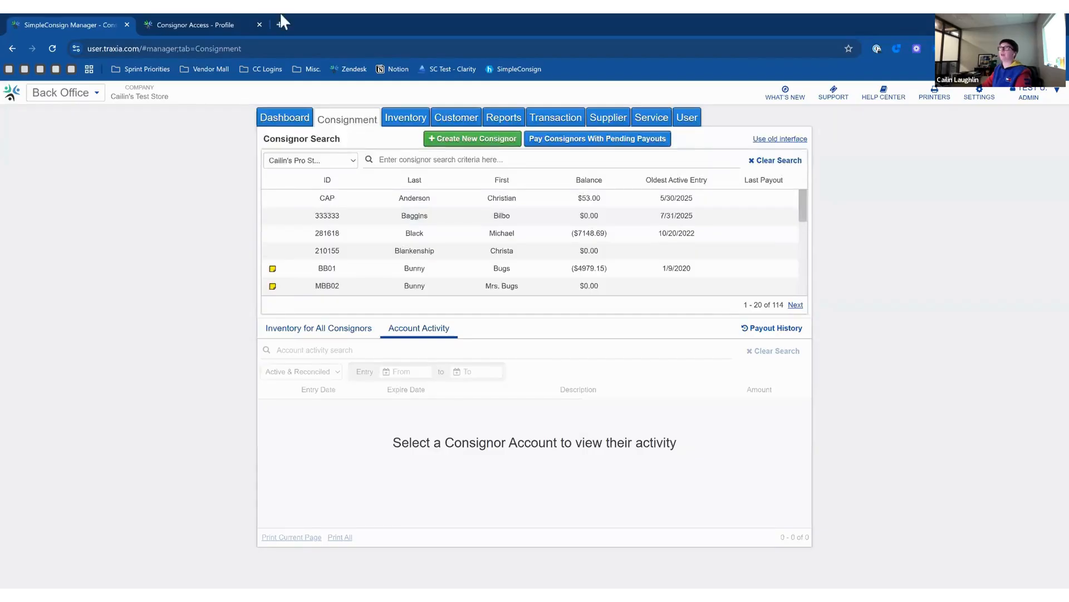
{"action": "left_click", "coordinate": [227, 22]}
{"action": "left_click", "coordinate": [52, 49]}
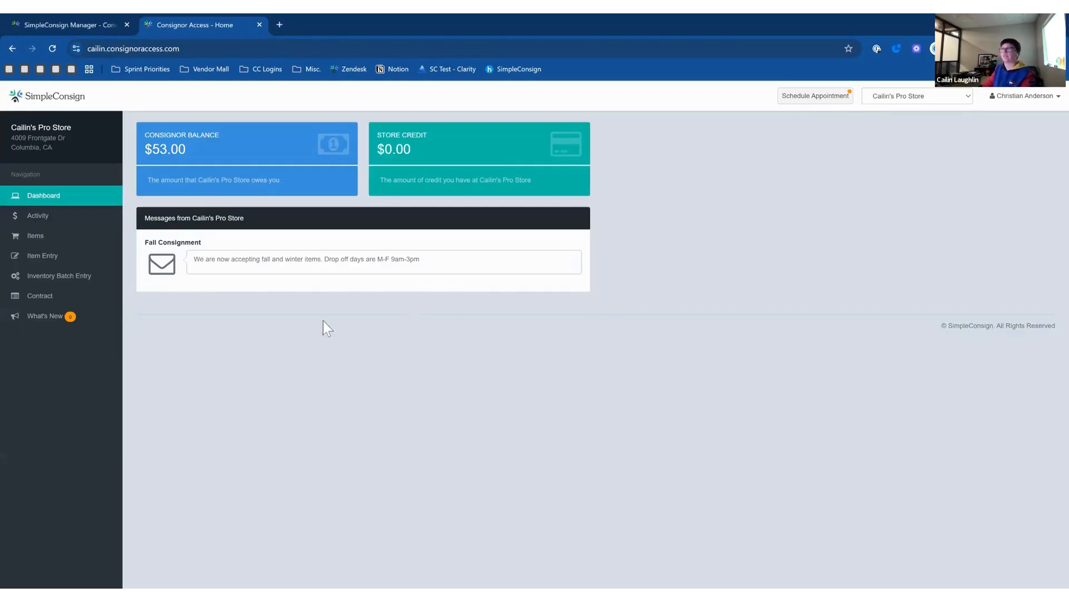
Open Account Activity, showing $58.00 consignor amount, -$5.00 fees and $53.00 net total.
{"action": "left_click", "coordinate": [89, 218]}
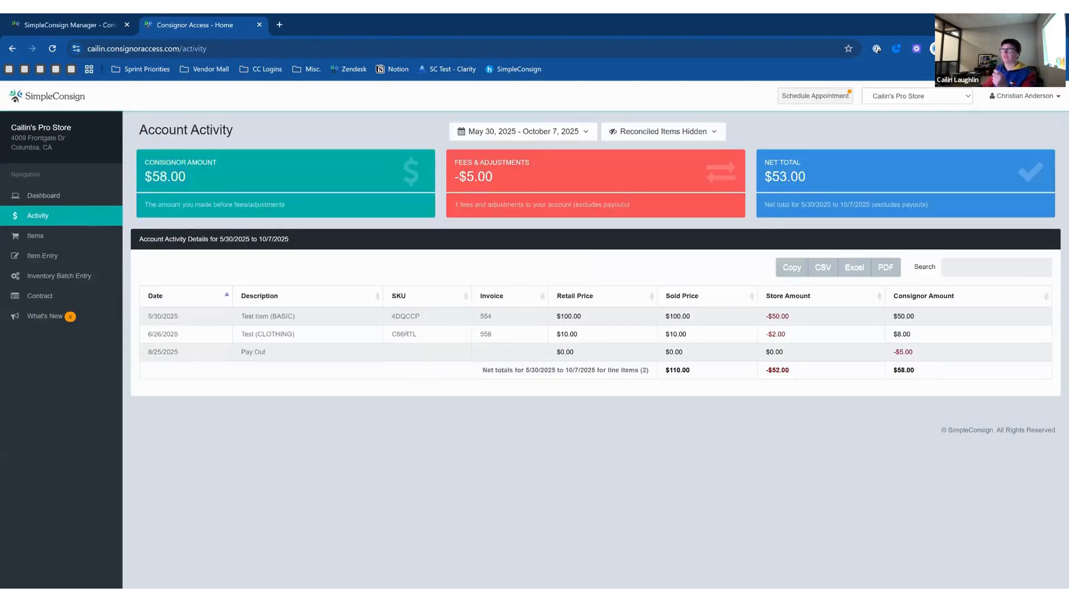
Open the Consigned Items page listing 139 entries for 2011–2025.
{"action": "left_click", "coordinate": [109, 241]}
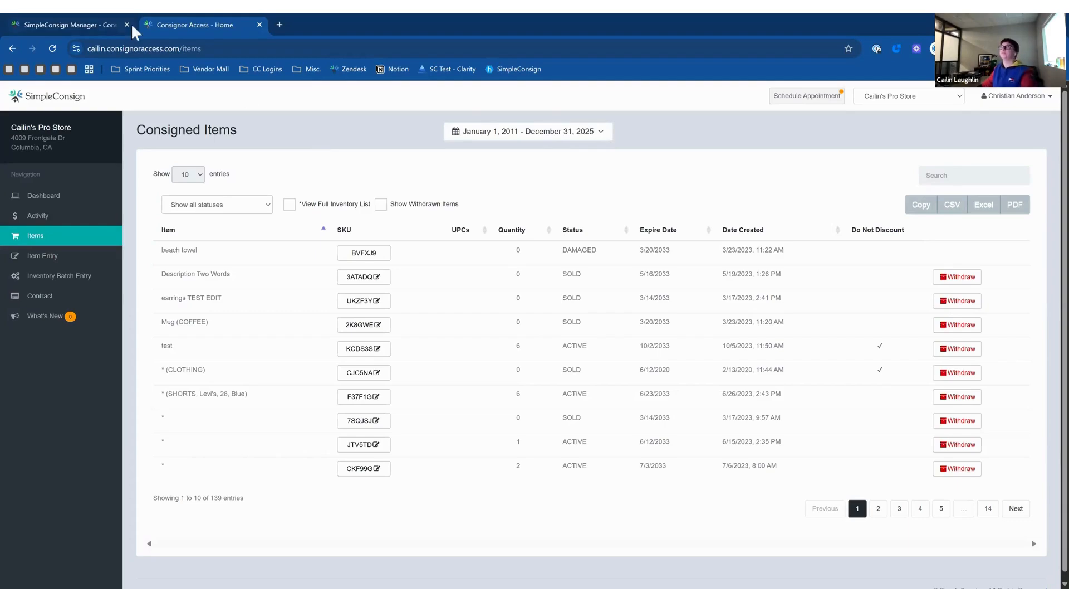
In the back office, review a consignor's account details, cancel without saving, and go to Reports.
{"action": "left_click", "coordinate": [110, 29]}
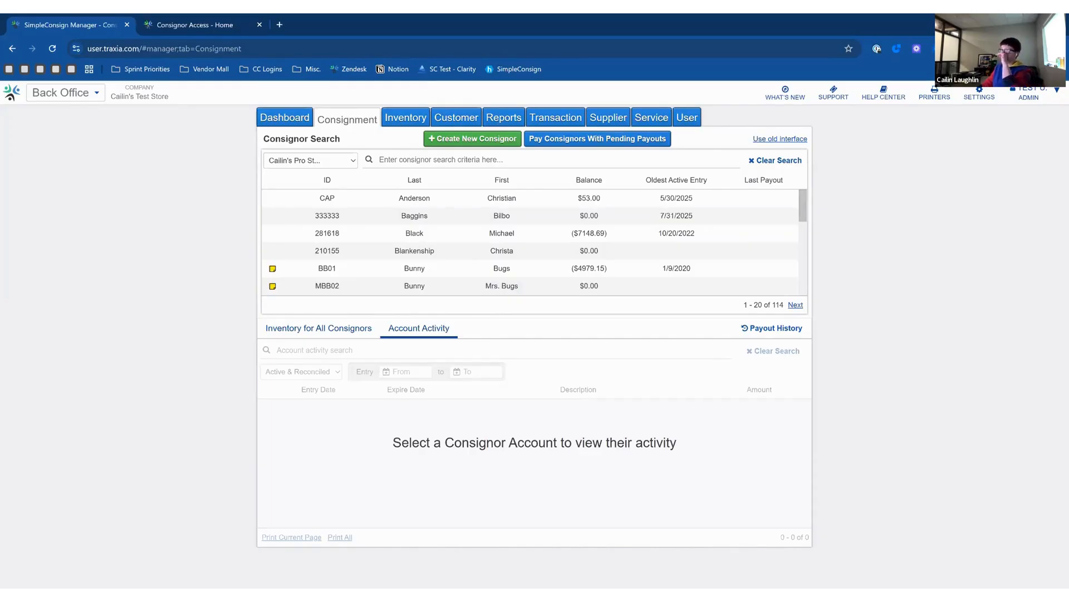
{"action": "left_click", "coordinate": [533, 238]}
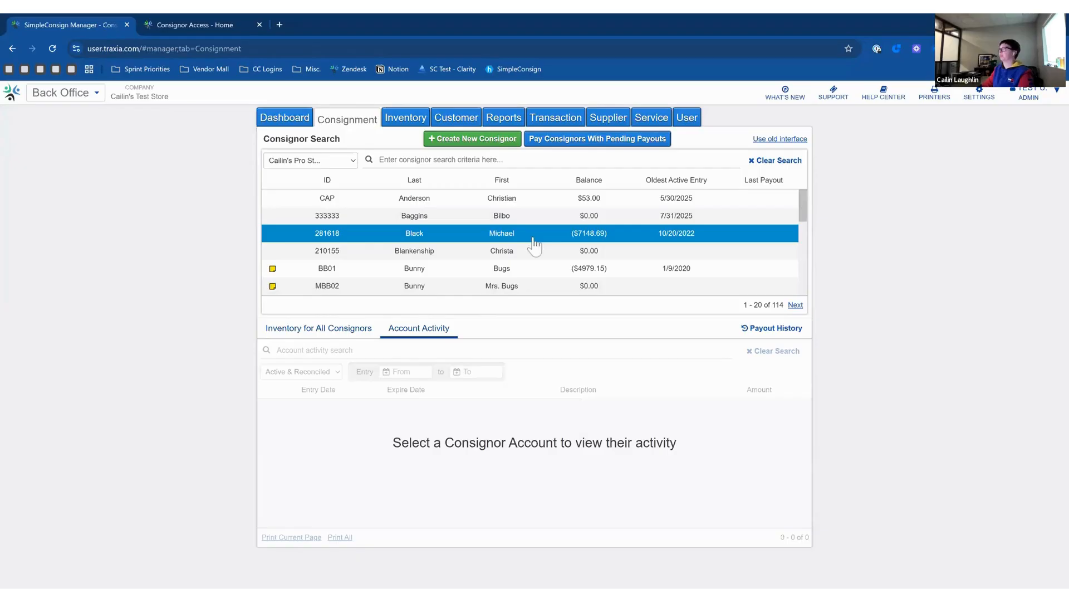
{"action": "double_click", "coordinate": [533, 238]}
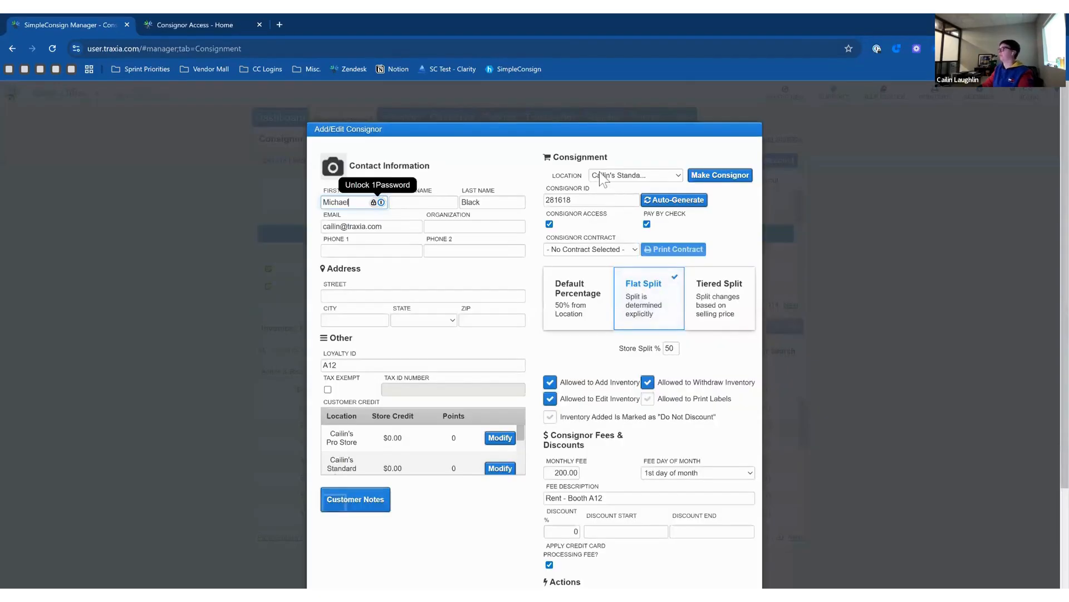
{"action": "scroll", "coordinate": [585, 323], "scroll_direction": "down", "scroll_amount": 3}
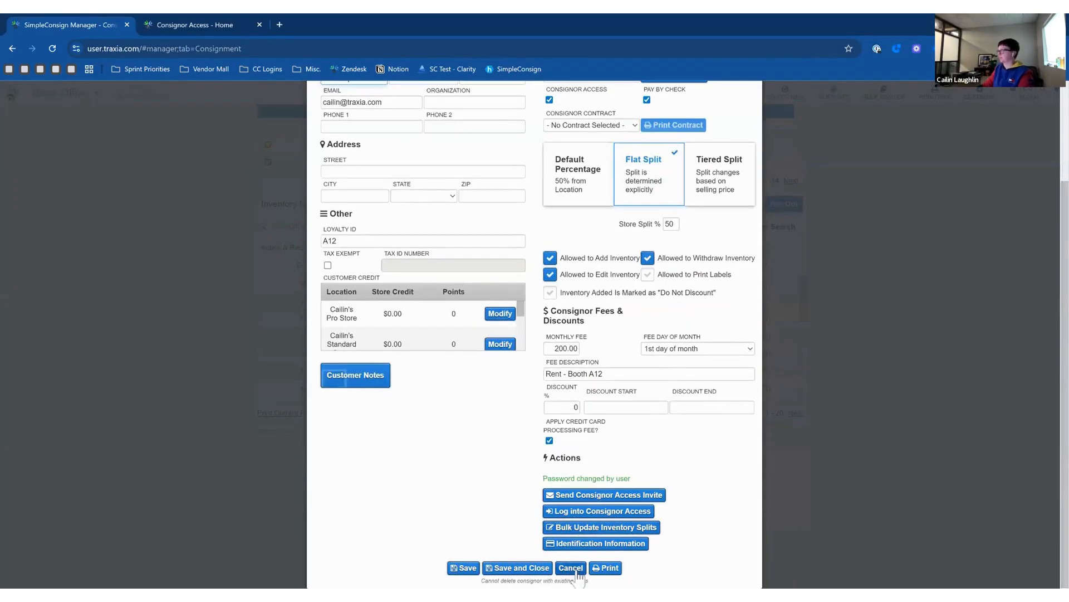
{"action": "left_click", "coordinate": [571, 567]}
{"action": "left_click", "coordinate": [508, 120]}
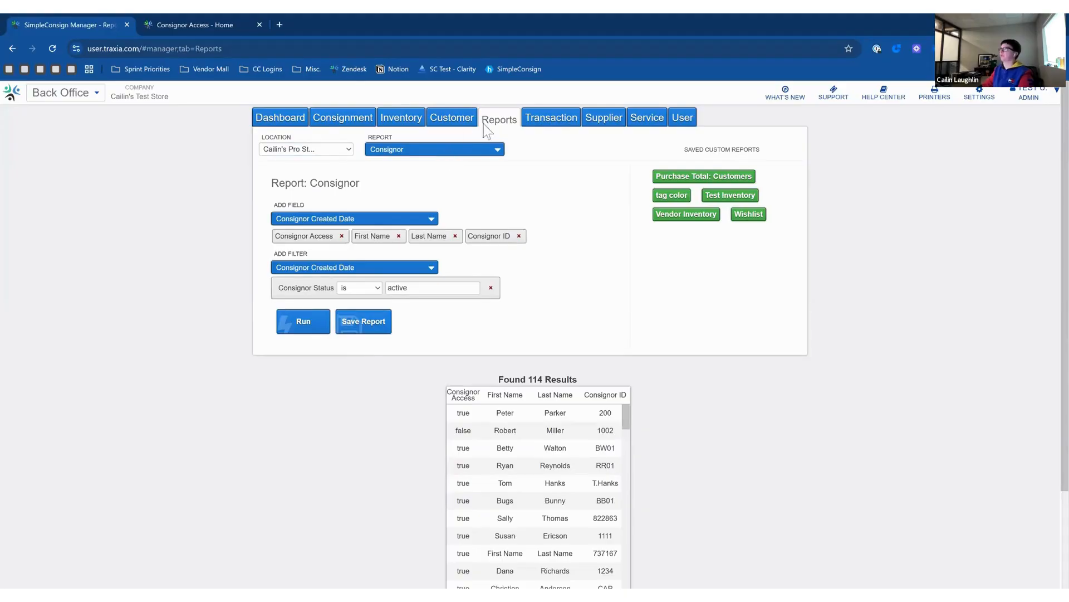
Select the Consignor report from the list of available reports.
{"action": "left_click", "coordinate": [453, 150]}
{"action": "scroll", "coordinate": [450, 217], "scroll_direction": "up", "scroll_amount": 4}
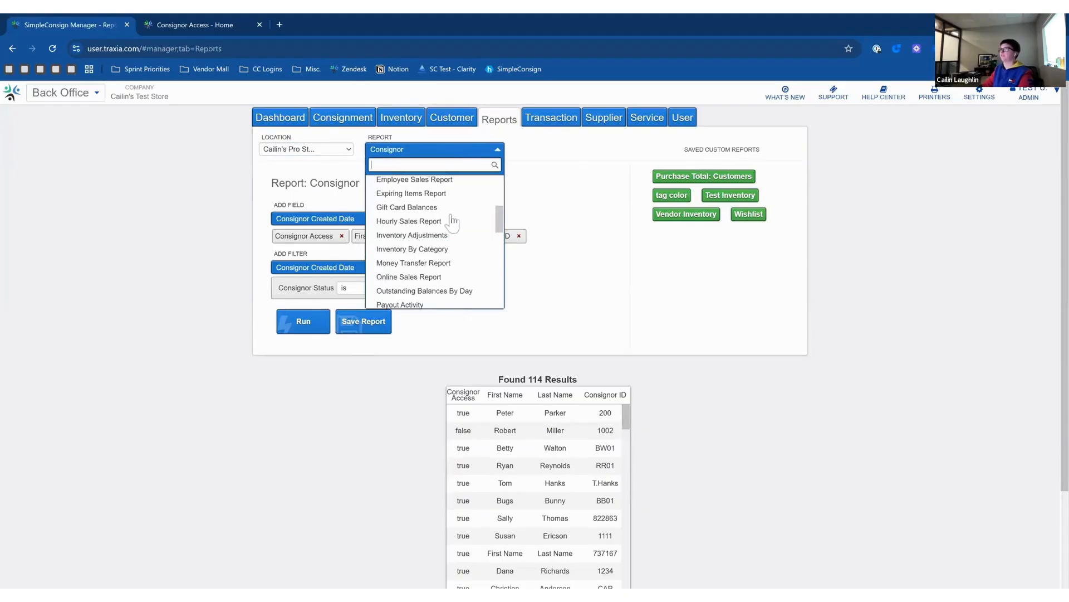
{"action": "scroll", "coordinate": [452, 221], "scroll_direction": "up", "scroll_amount": 5}
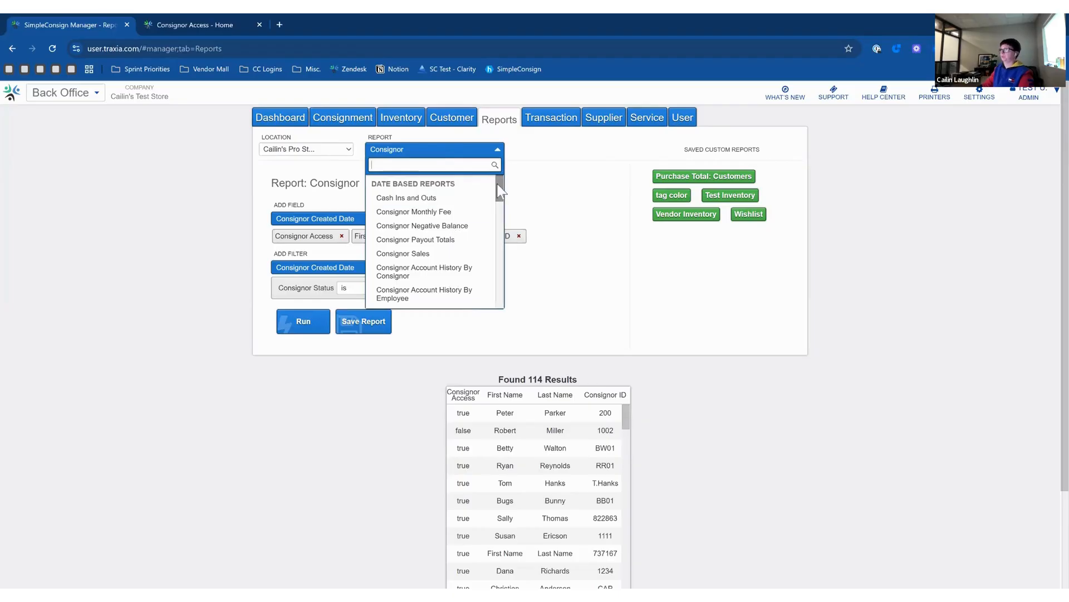
{"action": "type", "text": "cons"}
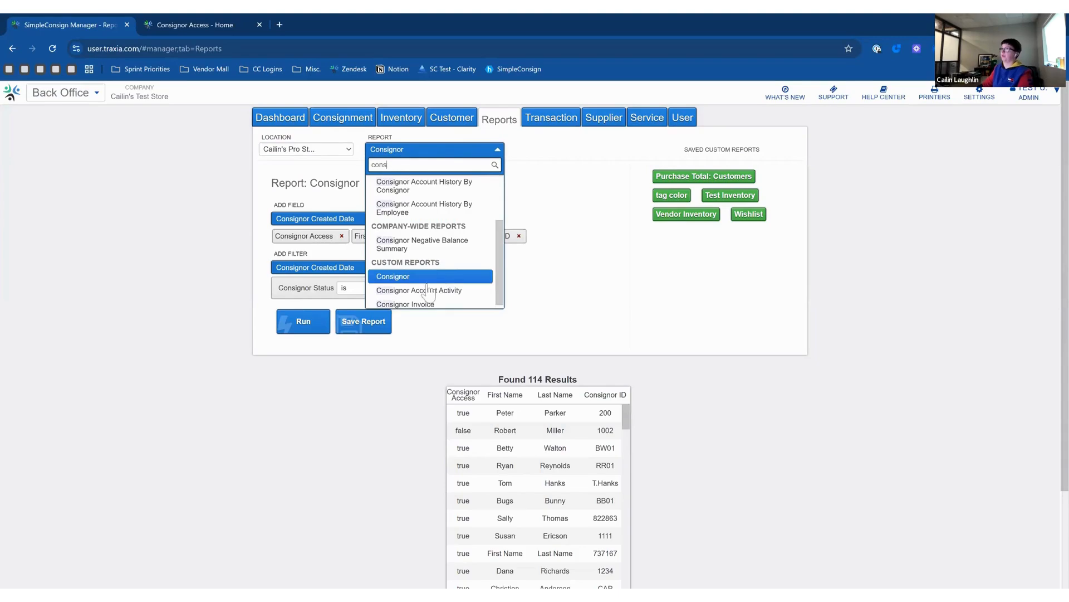
{"action": "left_click", "coordinate": [587, 290]}
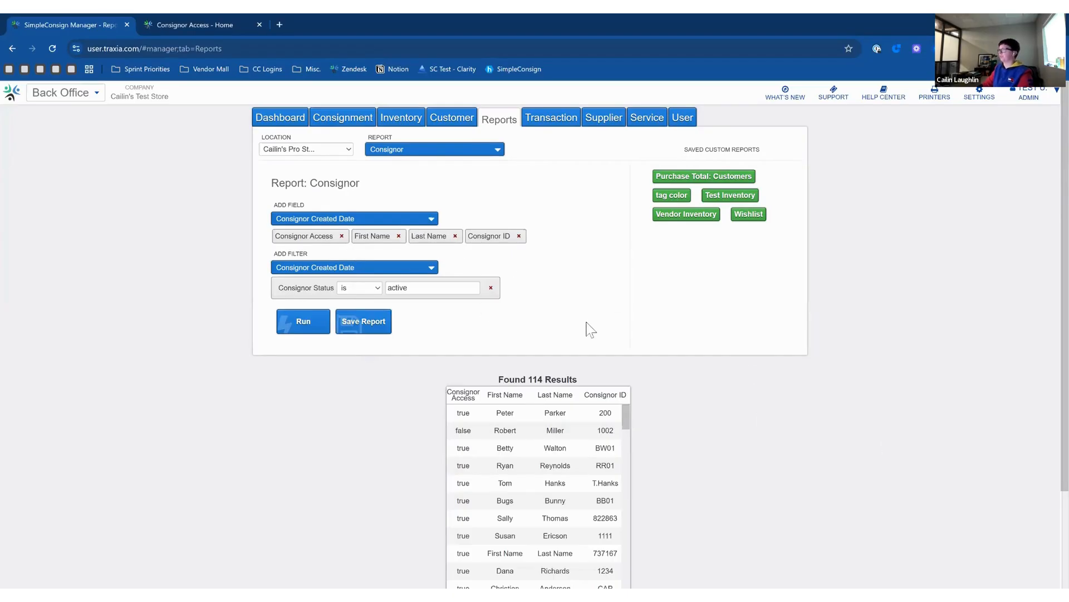
Add a Consignor Access filter, run it as false for 52 consignors, then reset to true.
{"action": "scroll", "coordinate": [585, 329], "scroll_direction": "down", "scroll_amount": 1}
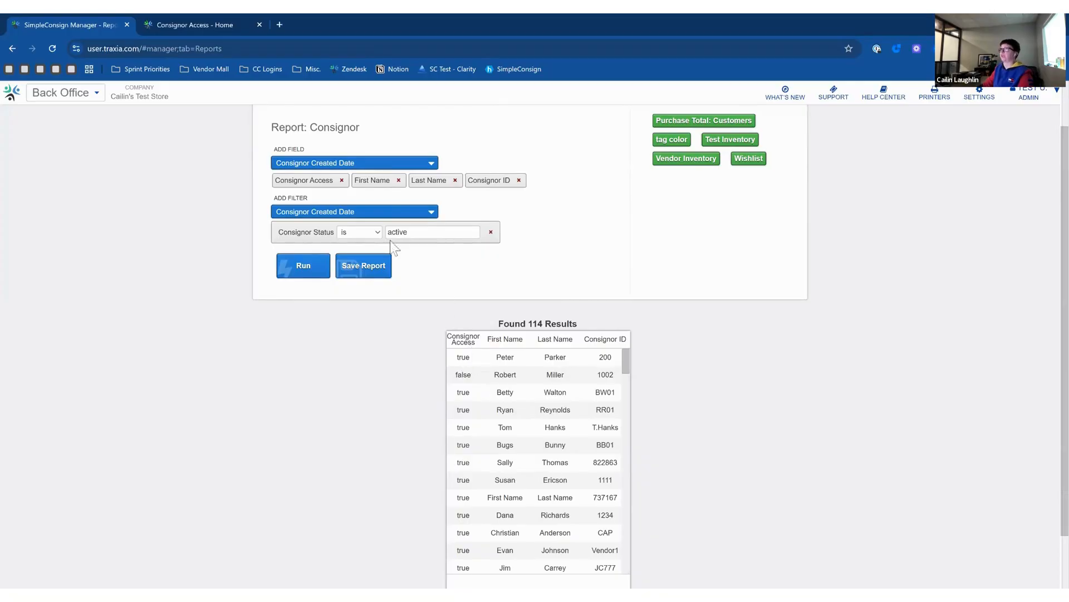
{"action": "left_click", "coordinate": [353, 213]}
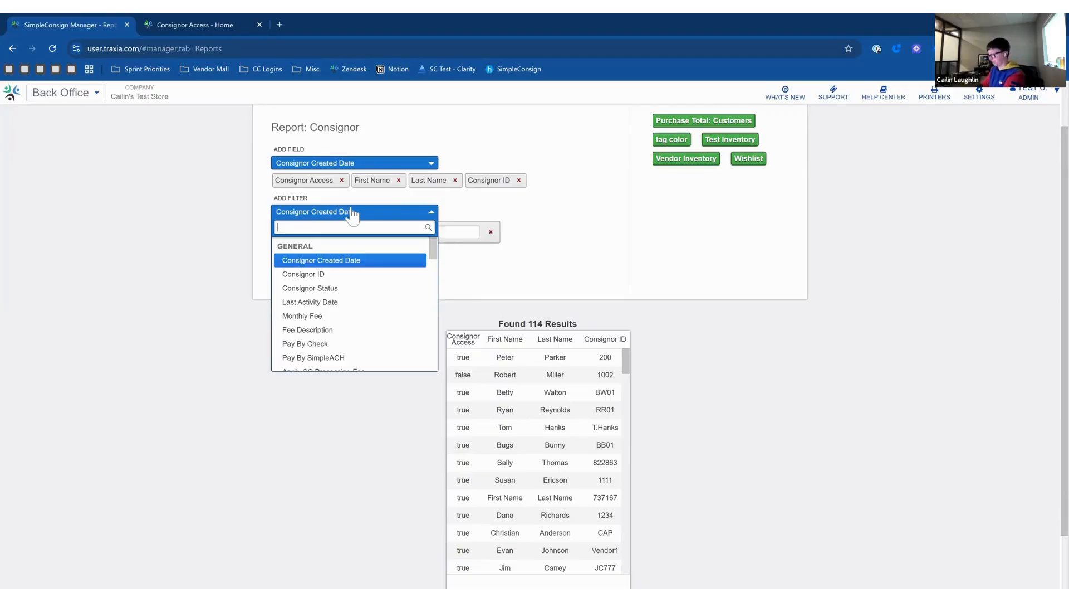
{"action": "type", "text": "con"}
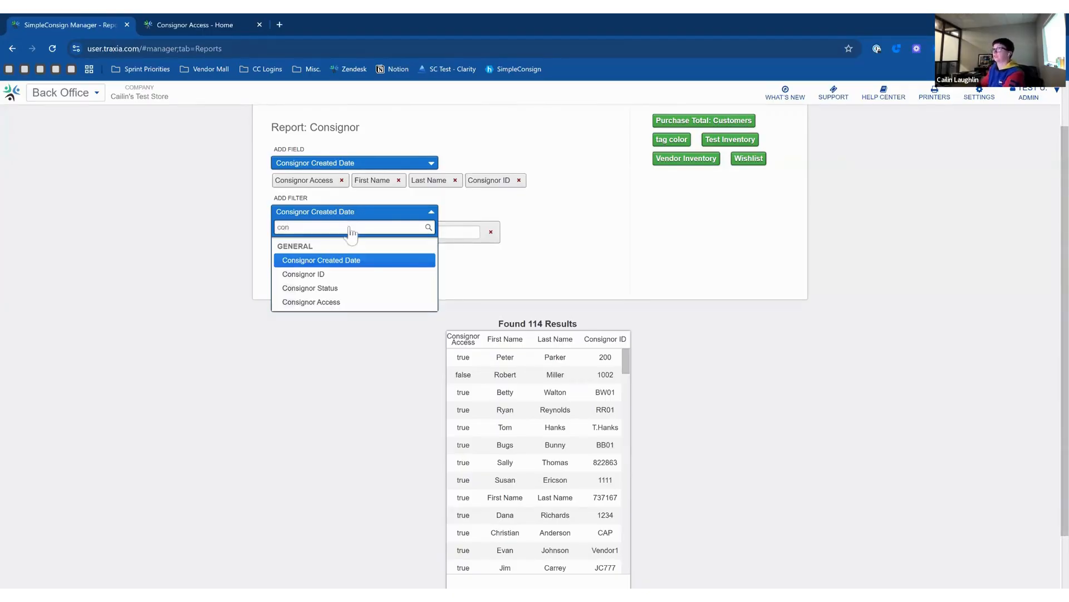
{"action": "left_click", "coordinate": [337, 302]}
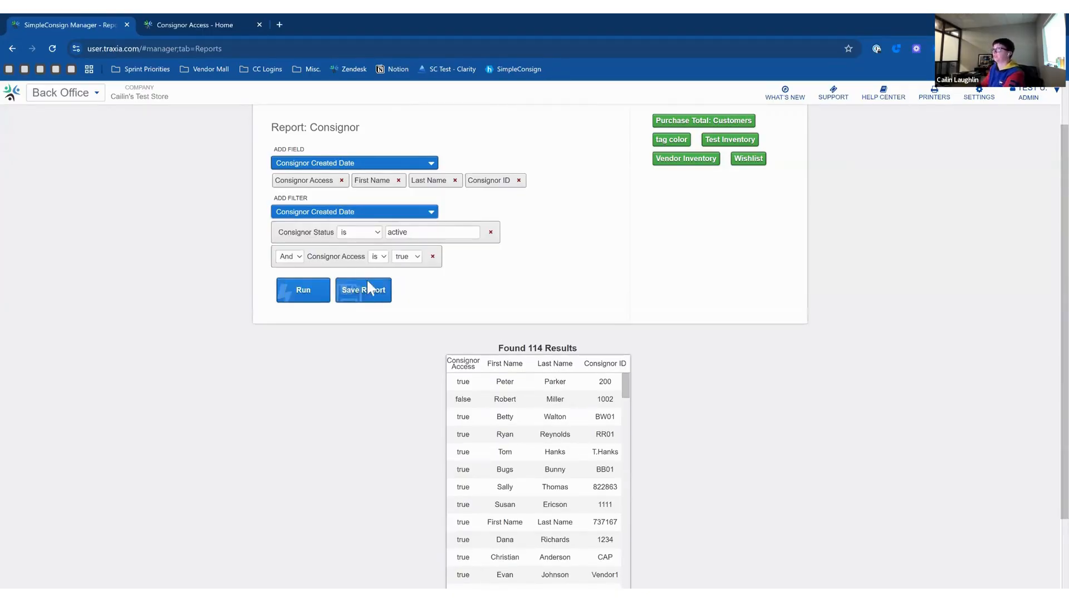
{"action": "left_click", "coordinate": [307, 296]}
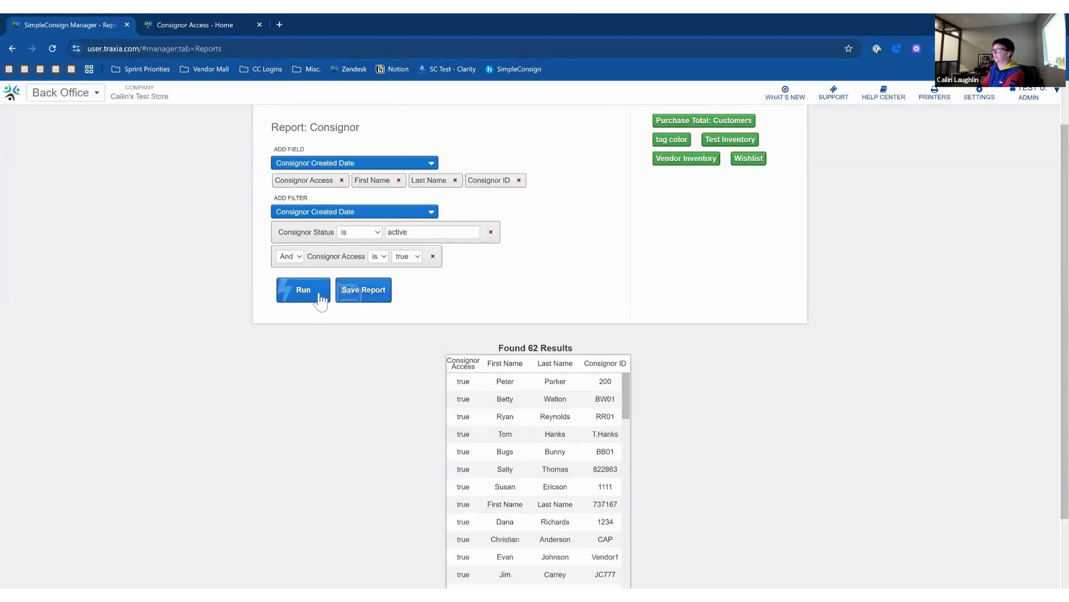
{"action": "left_click", "coordinate": [406, 271]}
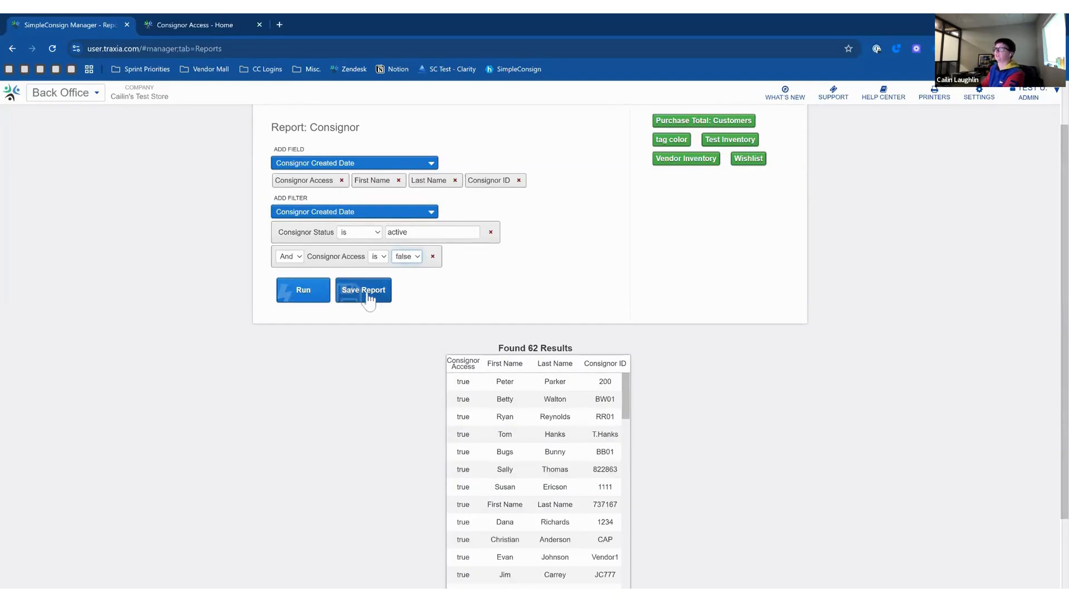
{"action": "left_click", "coordinate": [303, 291]}
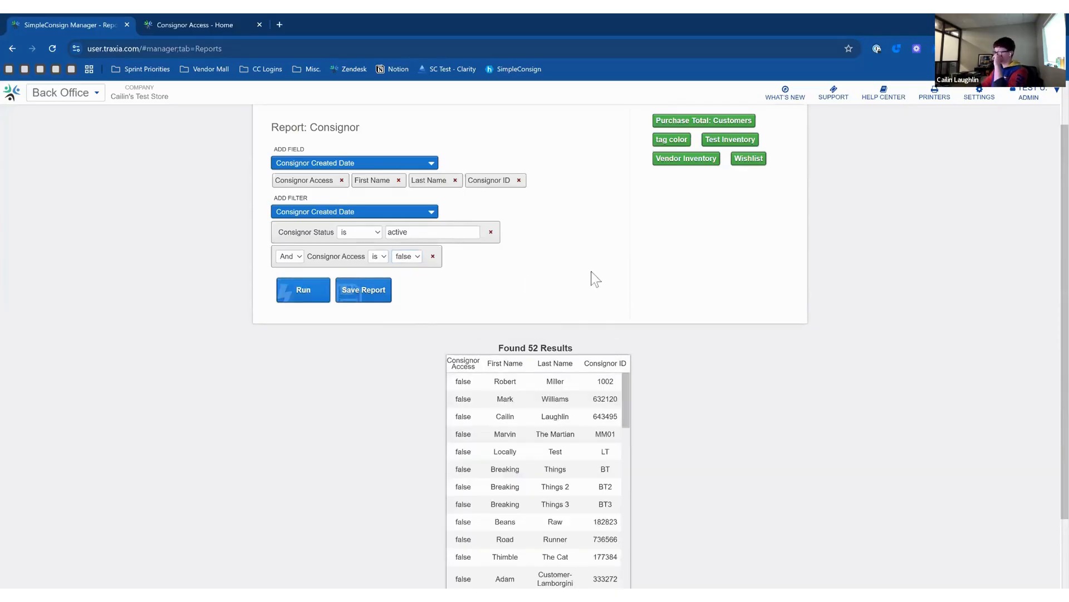
{"action": "left_click", "coordinate": [416, 265]}
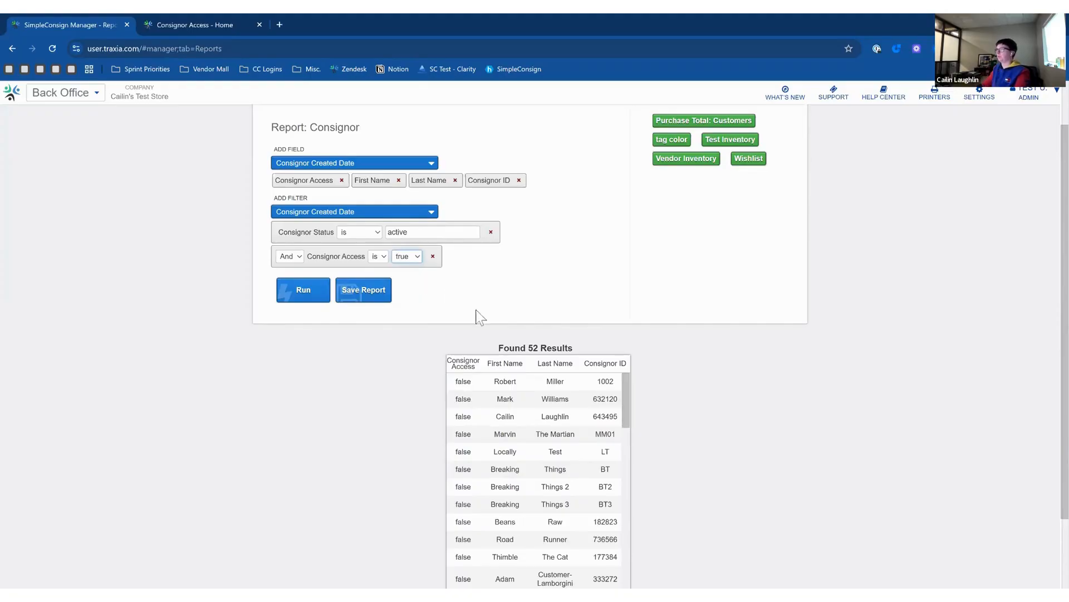
Rerun the report with Consignor Access true, listing 62 active consignors.
{"action": "left_click", "coordinate": [315, 300]}
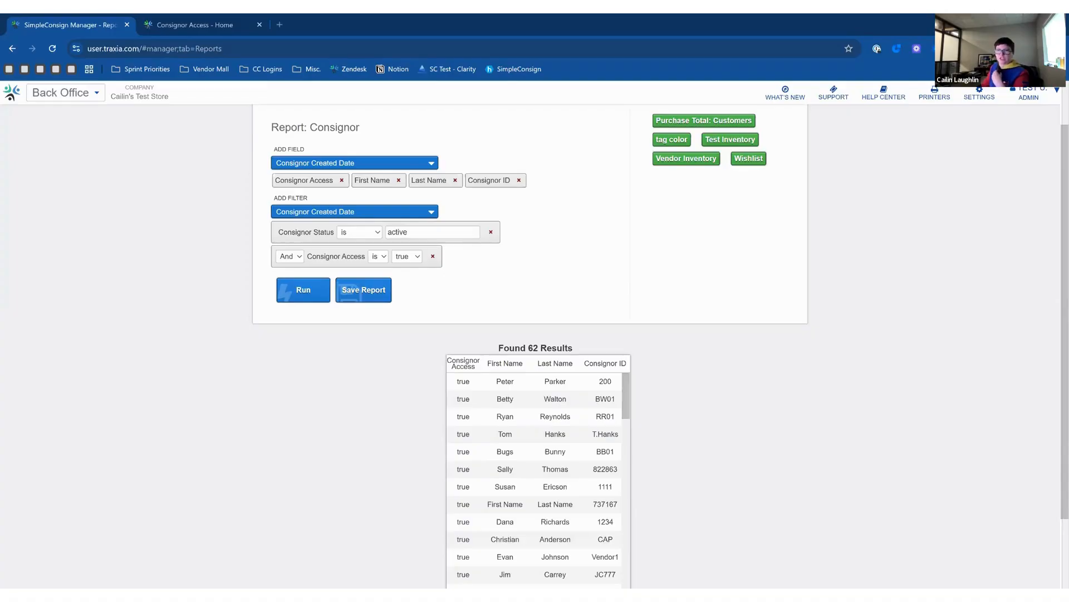
Open Settings Options and expand Consignor Access, showing the 0.00 fee and cailin portal subdomain.
{"action": "scroll", "coordinate": [617, 205], "scroll_direction": "up", "scroll_amount": 1}
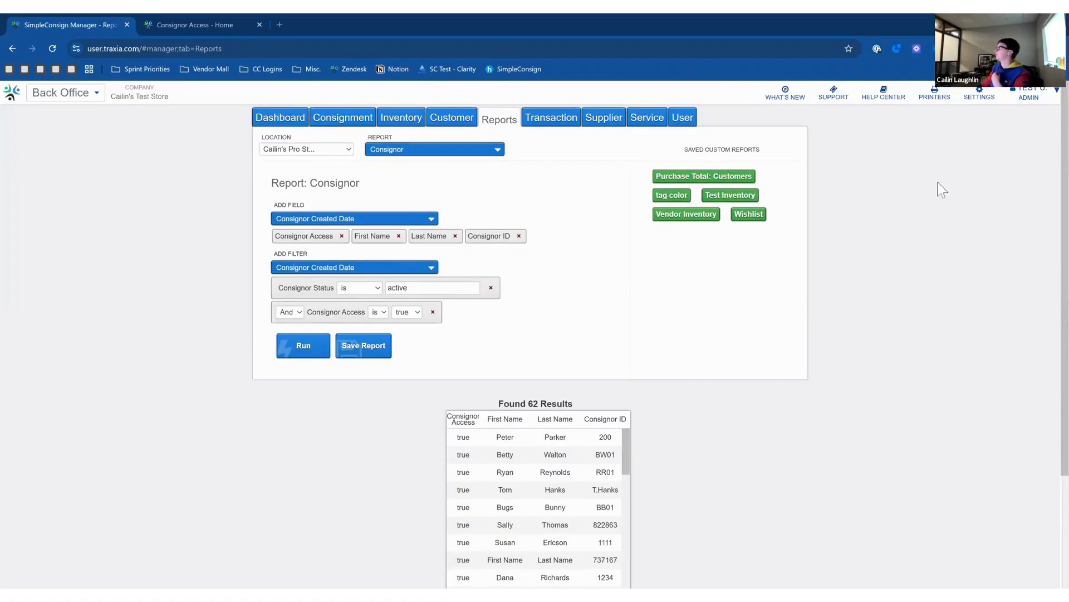
{"action": "left_click", "coordinate": [983, 95]}
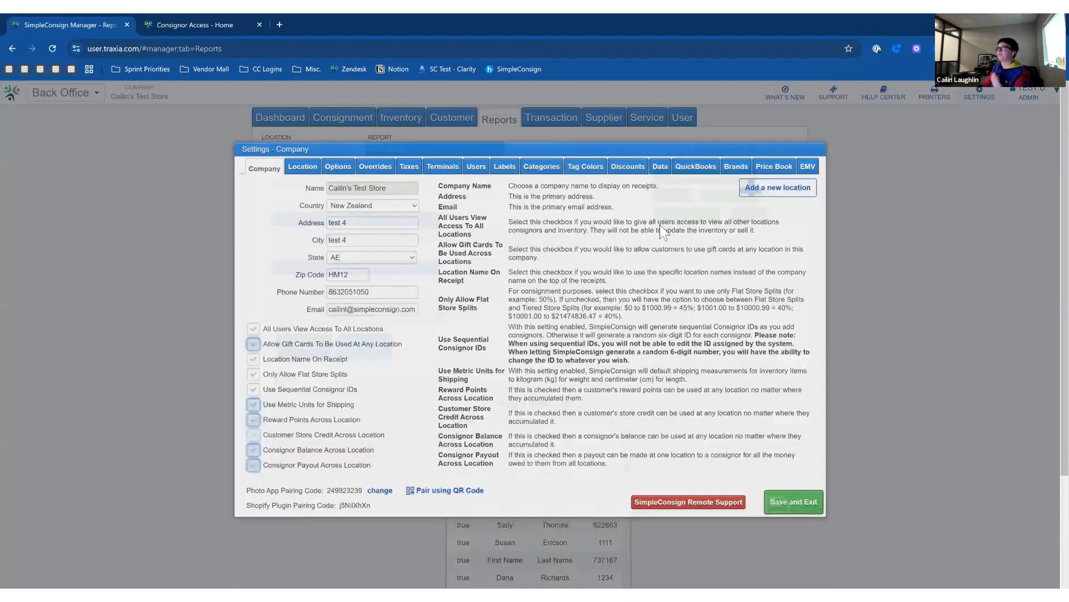
{"action": "left_click", "coordinate": [332, 162]}
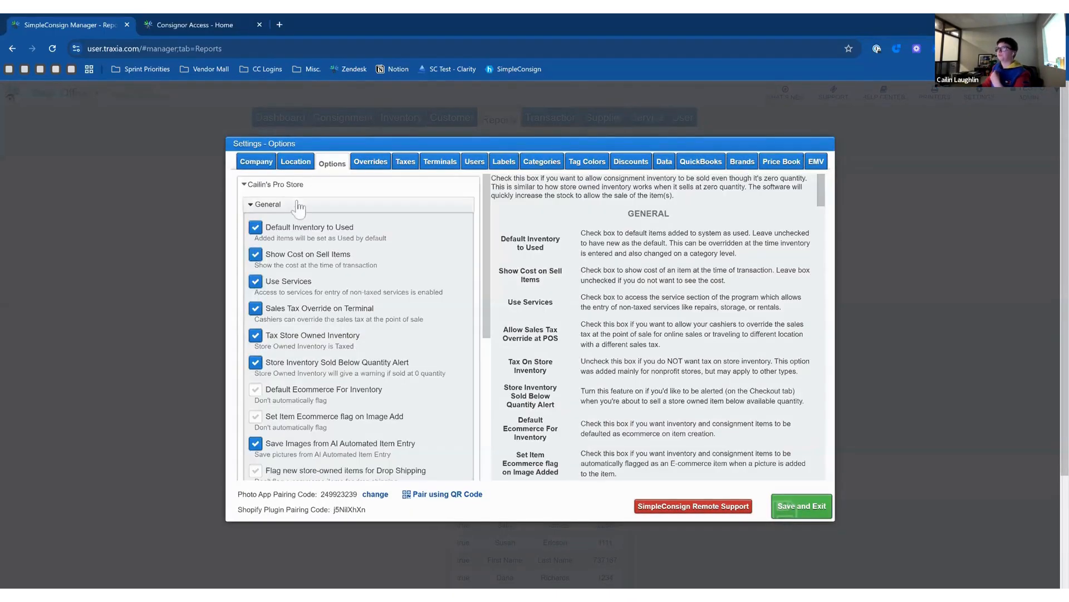
{"action": "left_click", "coordinate": [298, 205]}
{"action": "left_click", "coordinate": [290, 294]}
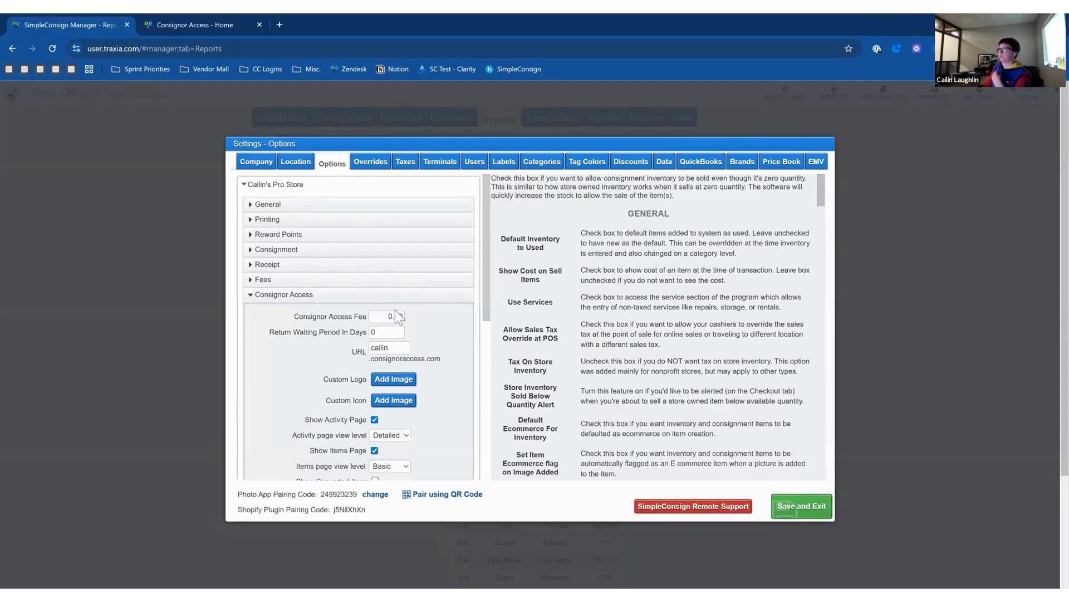
{"action": "scroll", "coordinate": [356, 335], "scroll_direction": "down", "scroll_amount": 1}
{"action": "double_click", "coordinate": [369, 292]}
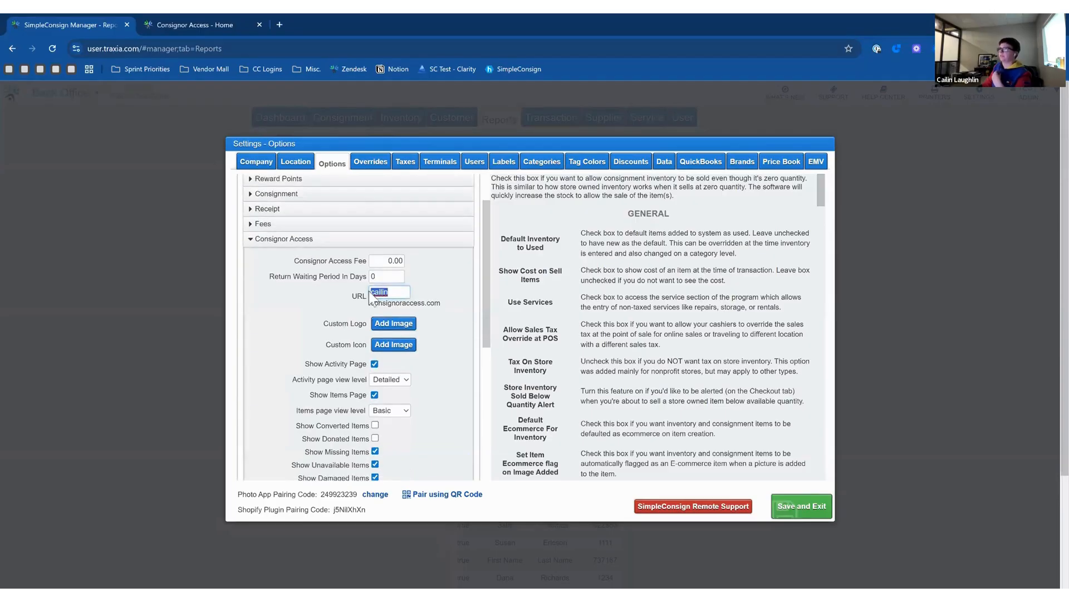
{"action": "left_click", "coordinate": [443, 305]}
{"action": "left_click", "coordinate": [282, 24]}
{"action": "type", "text": "ca"}
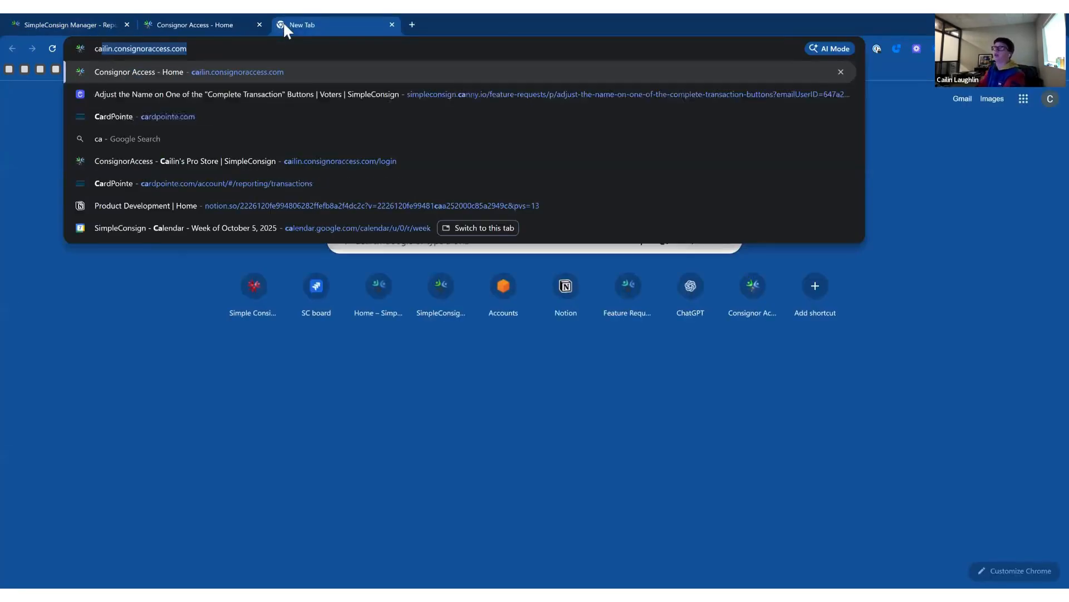
{"action": "type", "text": "ilin"}
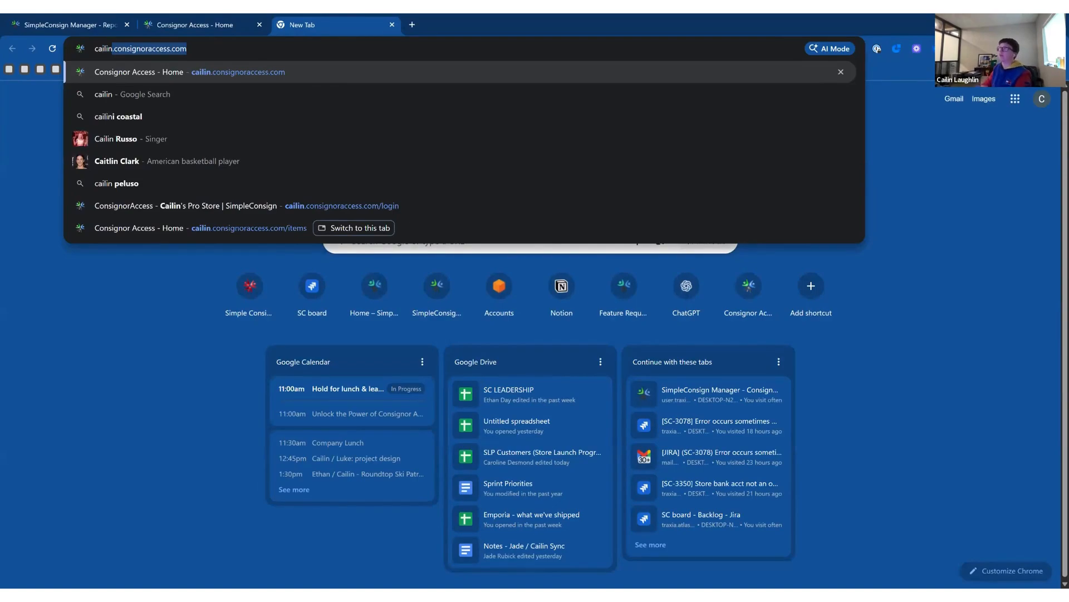
{"action": "left_click", "coordinate": [310, 27]}
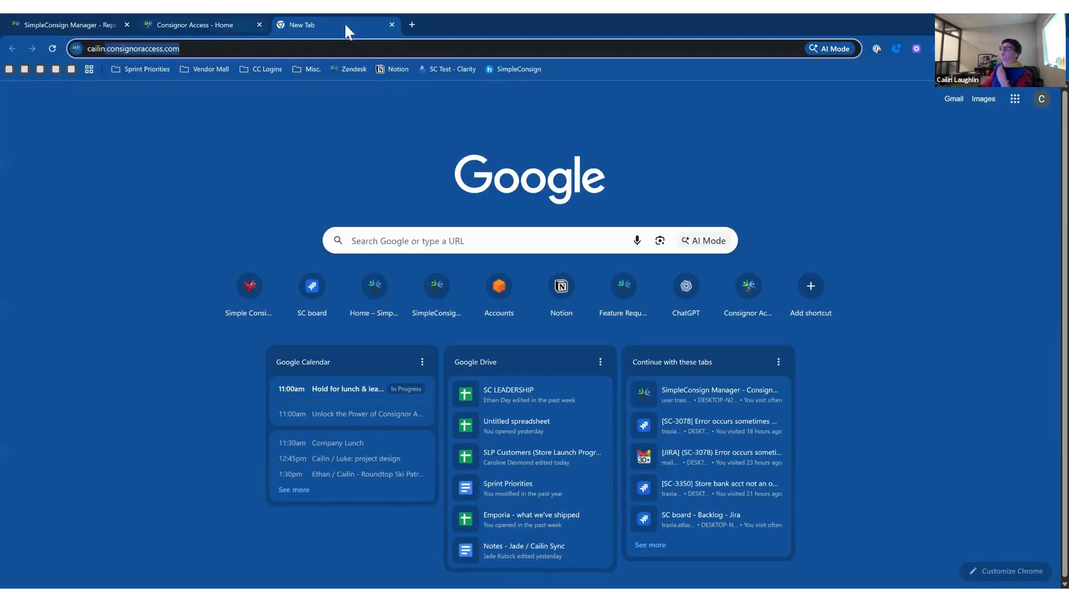
{"action": "left_click", "coordinate": [392, 24]}
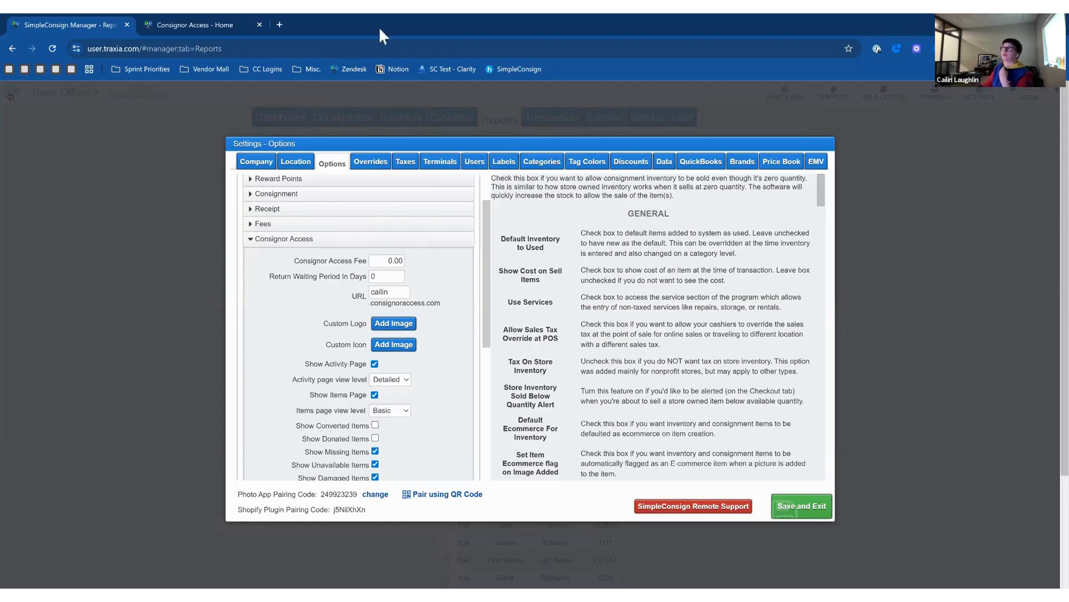
Load the ConsignorAccess welcome site in a new tab, then return to the portal's Consigned Items tab.
{"action": "left_click", "coordinate": [279, 24]}
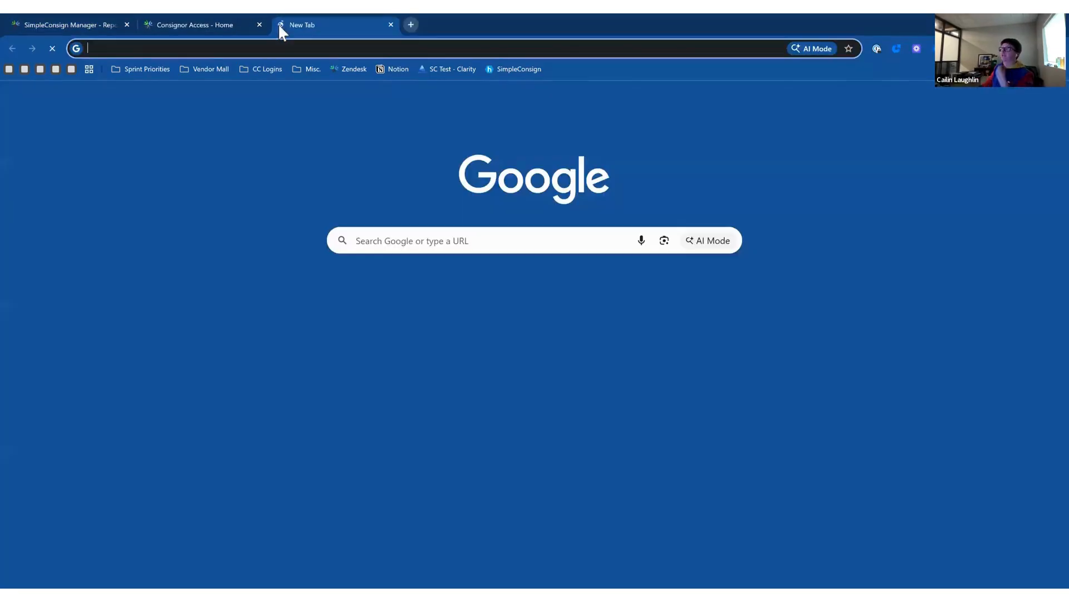
{"action": "type", "text": "consignoraccess.com"}
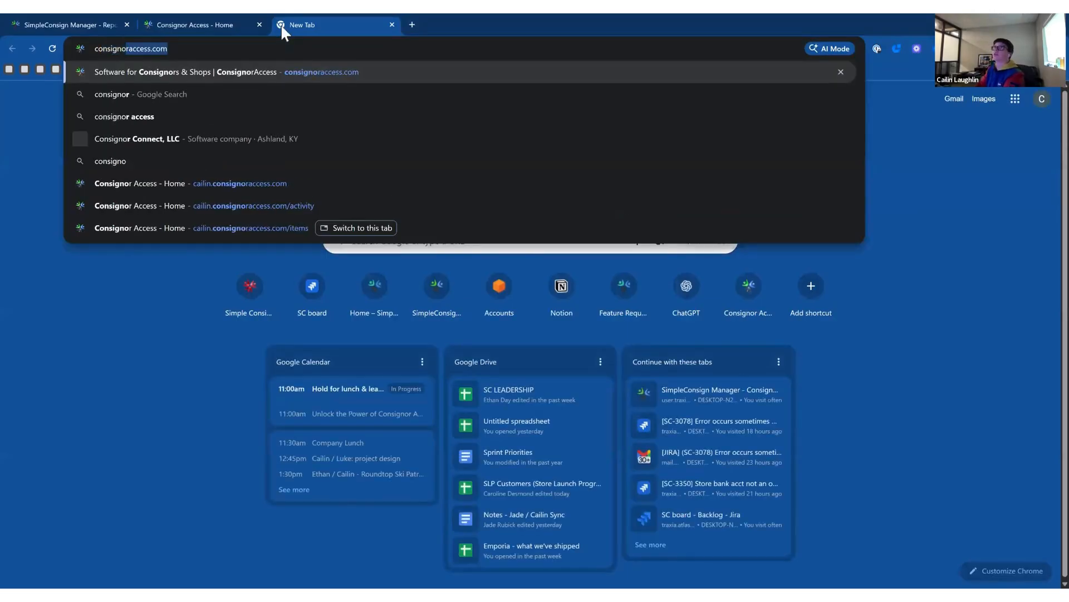
{"action": "key", "text": "Return"}
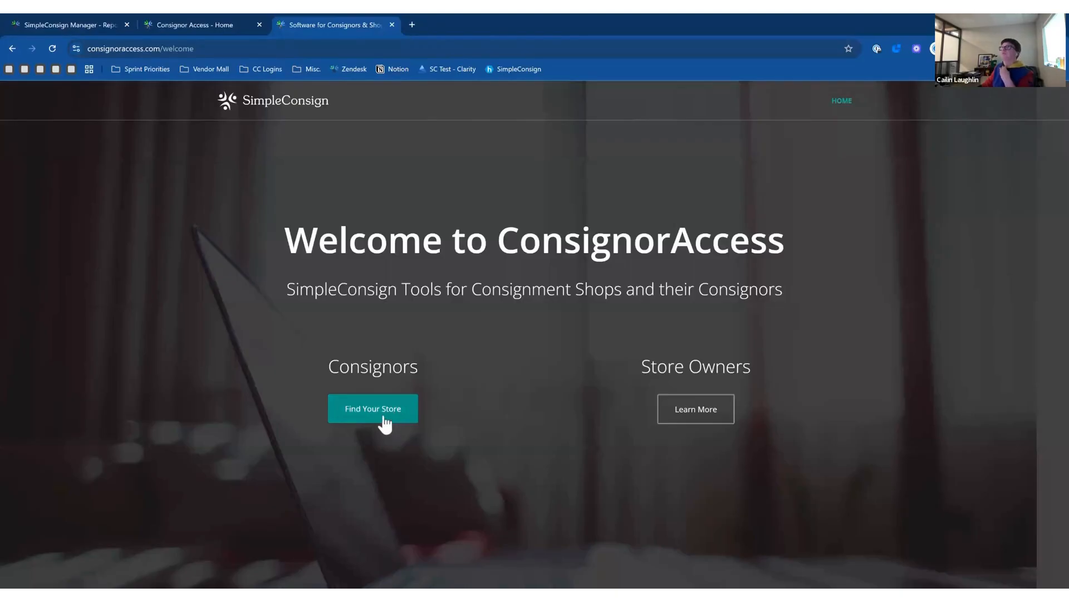
{"action": "left_click", "coordinate": [227, 32]}
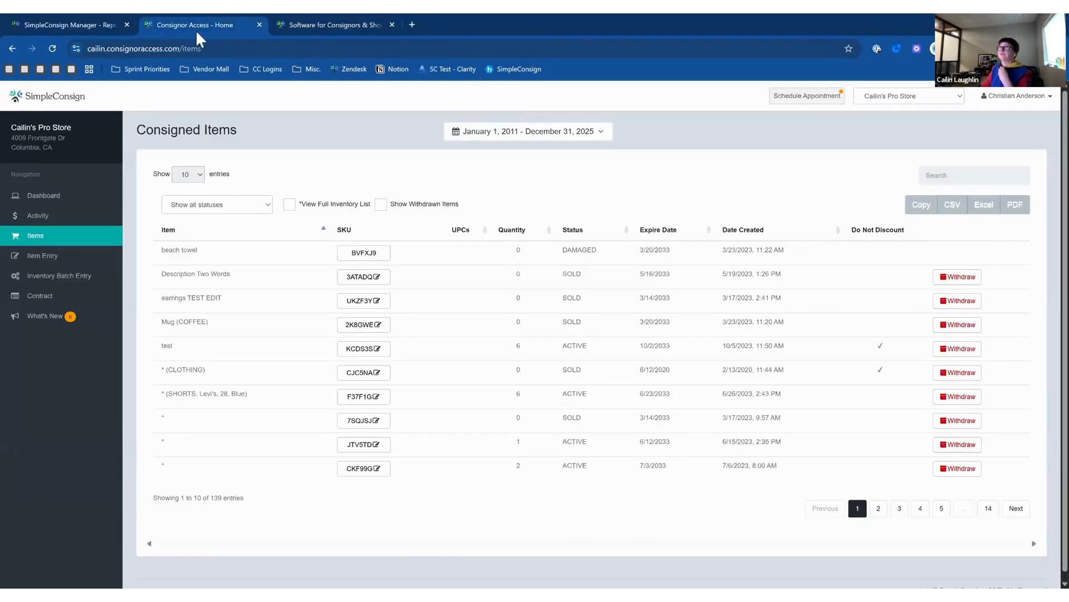
Collapse the Consignor Access options and save and exit the store settings.
{"action": "left_click", "coordinate": [102, 27]}
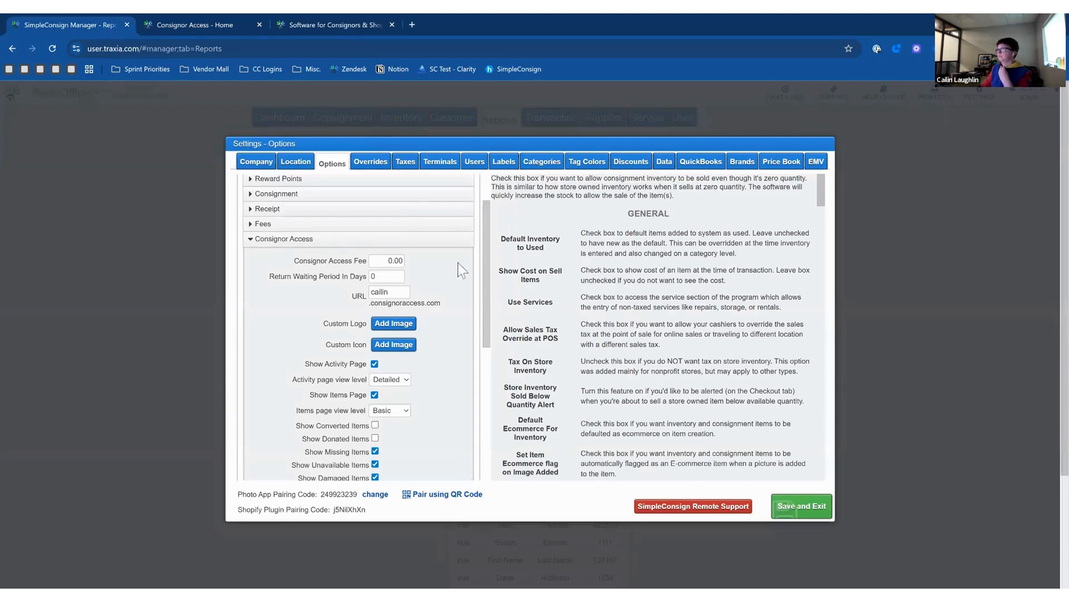
{"action": "scroll", "coordinate": [493, 279], "scroll_direction": "down", "scroll_amount": 2}
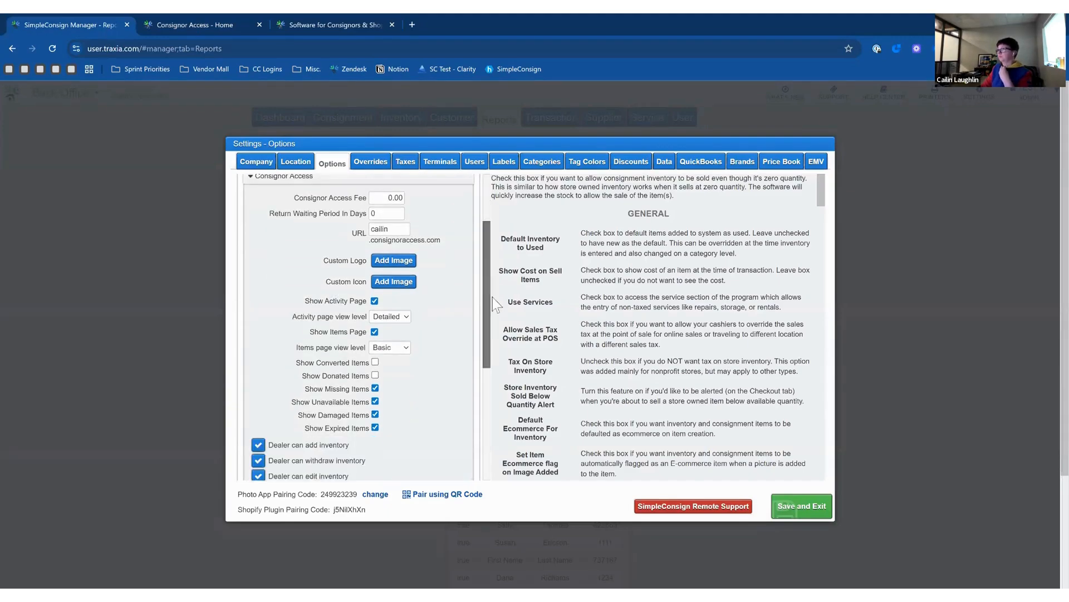
{"action": "scroll", "coordinate": [492, 301], "scroll_direction": "down", "scroll_amount": 2}
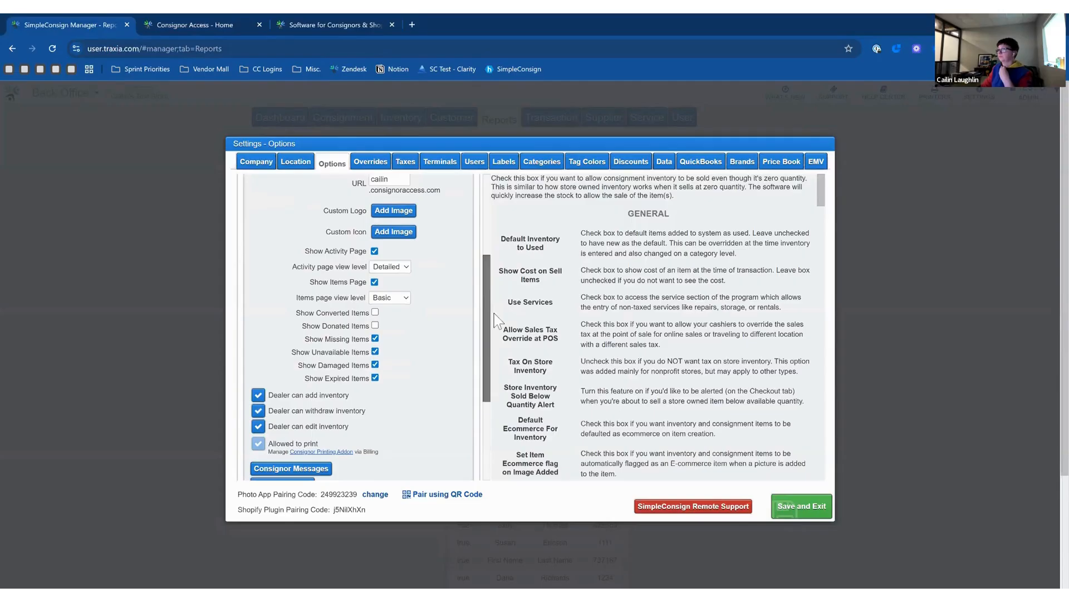
{"action": "scroll", "coordinate": [495, 318], "scroll_direction": "up", "scroll_amount": 2}
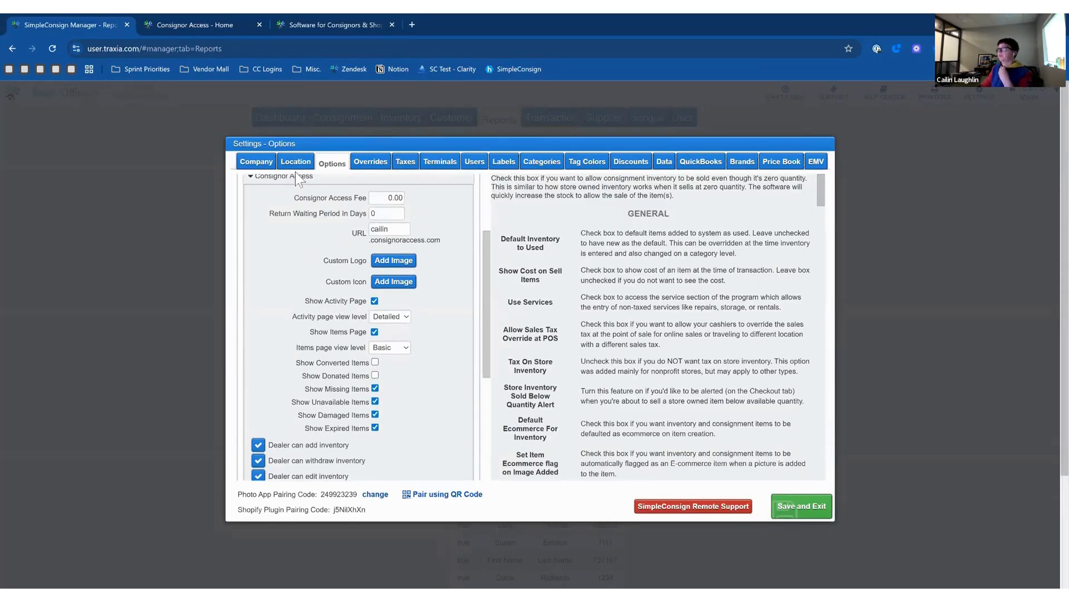
{"action": "left_click", "coordinate": [296, 177]}
{"action": "left_click", "coordinate": [791, 505]}
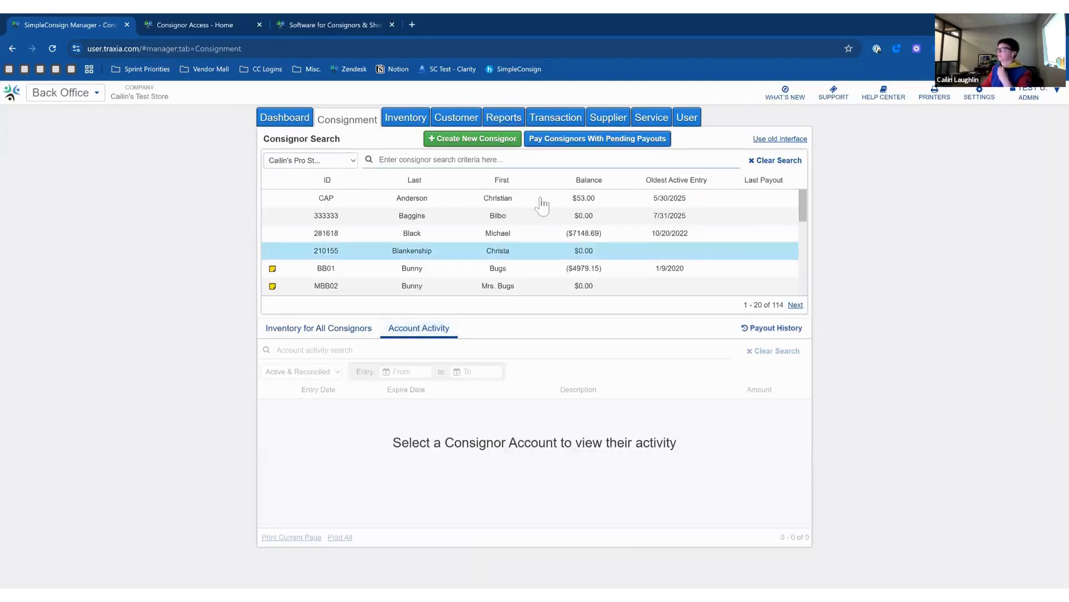
Review the first consignor's account details, cancel without saving, and switch to the consignor portal.
{"action": "left_click", "coordinate": [535, 201]}
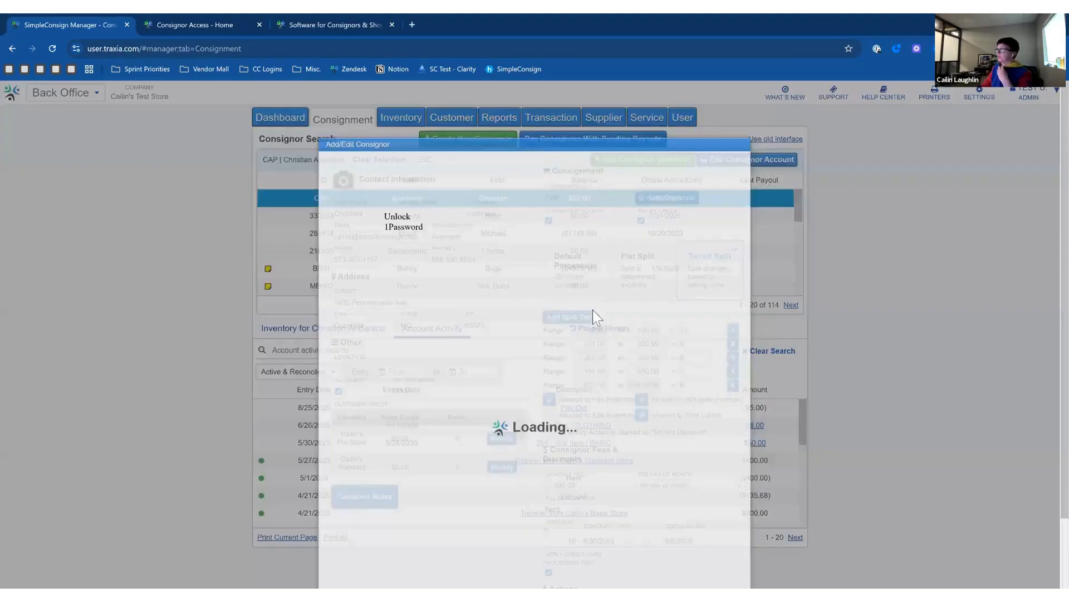
{"action": "scroll", "coordinate": [466, 429], "scroll_direction": "down", "scroll_amount": 5}
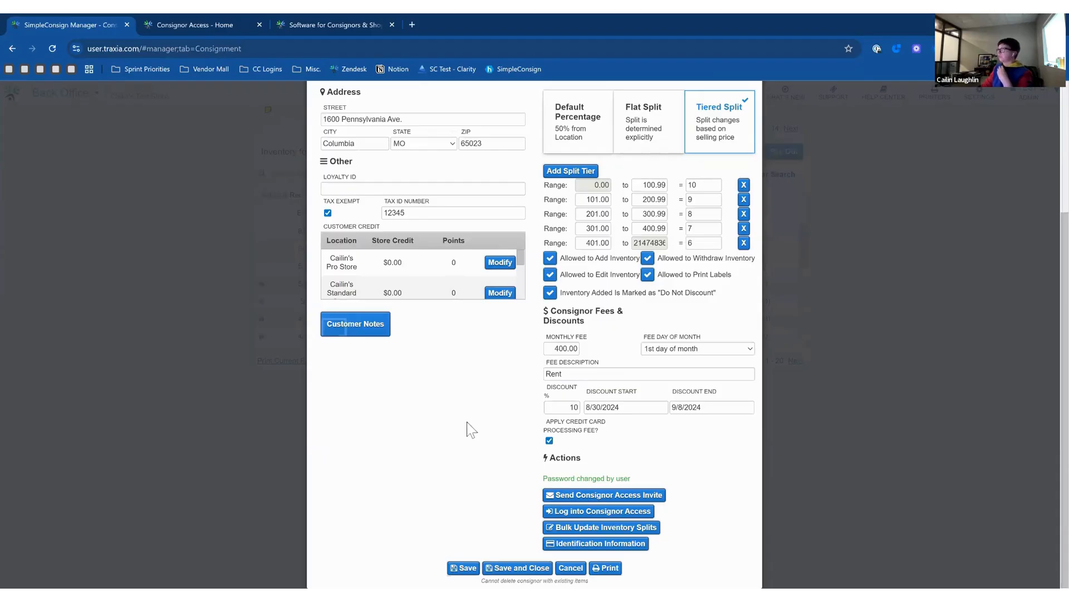
{"action": "scroll", "coordinate": [467, 429], "scroll_direction": "up", "scroll_amount": 1}
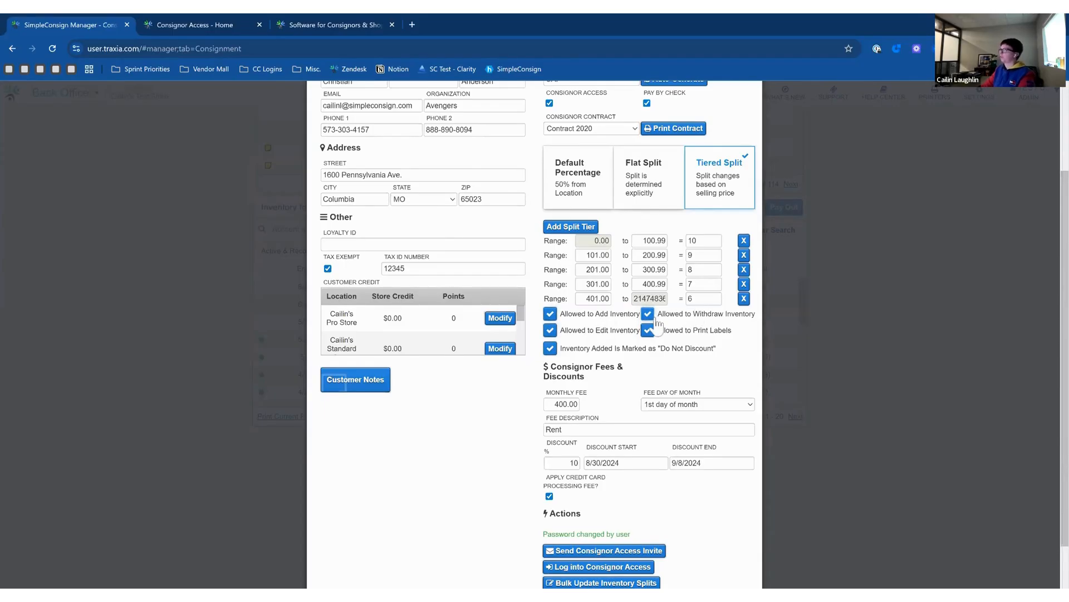
{"action": "scroll", "coordinate": [613, 337], "scroll_direction": "down", "scroll_amount": 1}
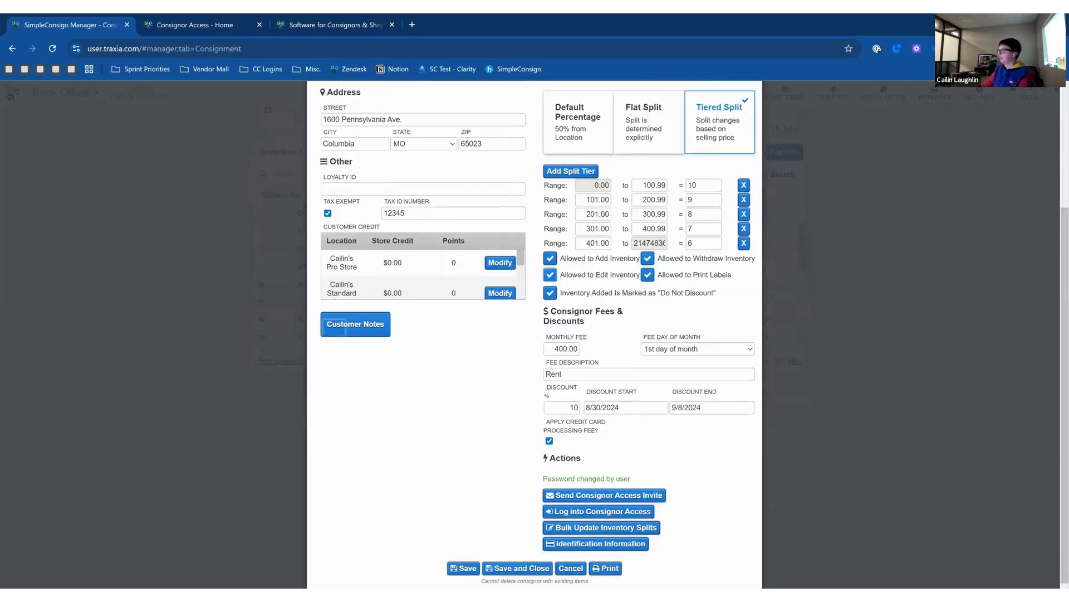
{"action": "left_click", "coordinate": [569, 568]}
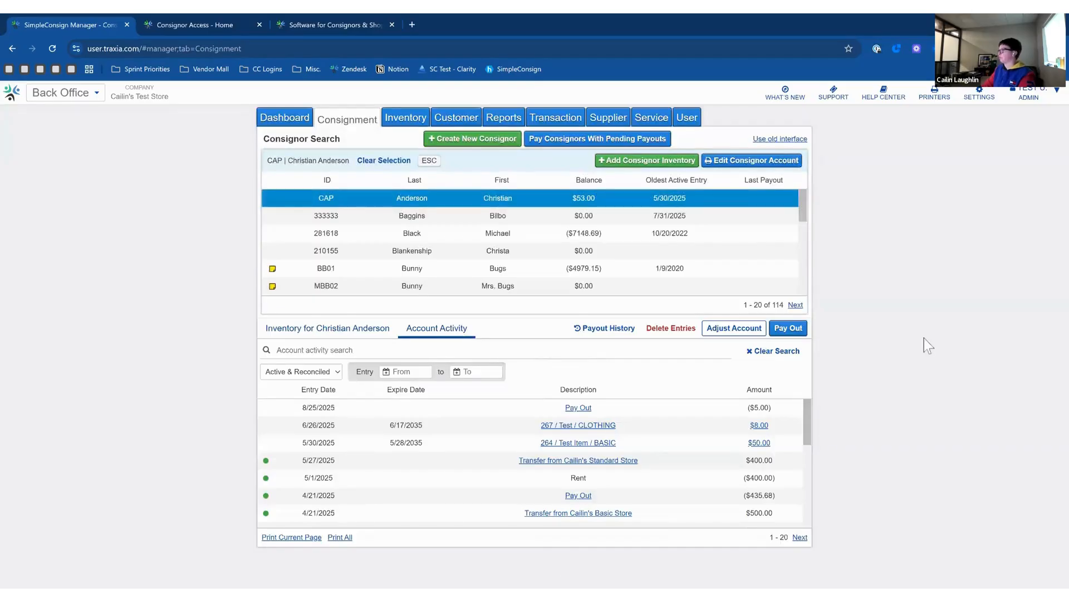
{"action": "left_click", "coordinate": [219, 20]}
Close the ConsignorAccess welcome site and go to the portal's Item Entry page.
{"action": "left_click", "coordinate": [392, 25]}
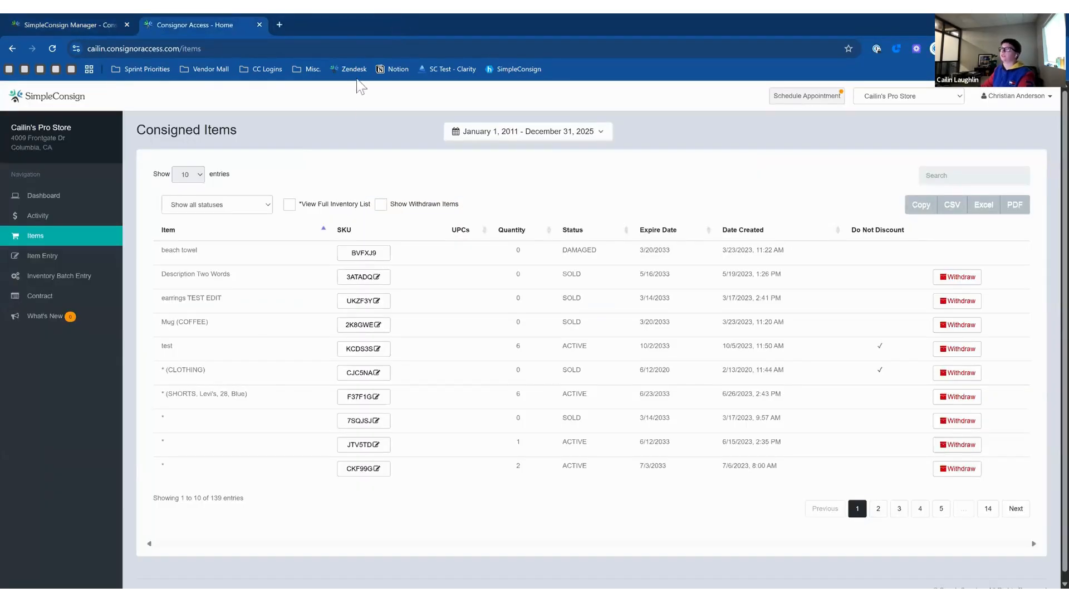
{"action": "left_click", "coordinate": [61, 257]}
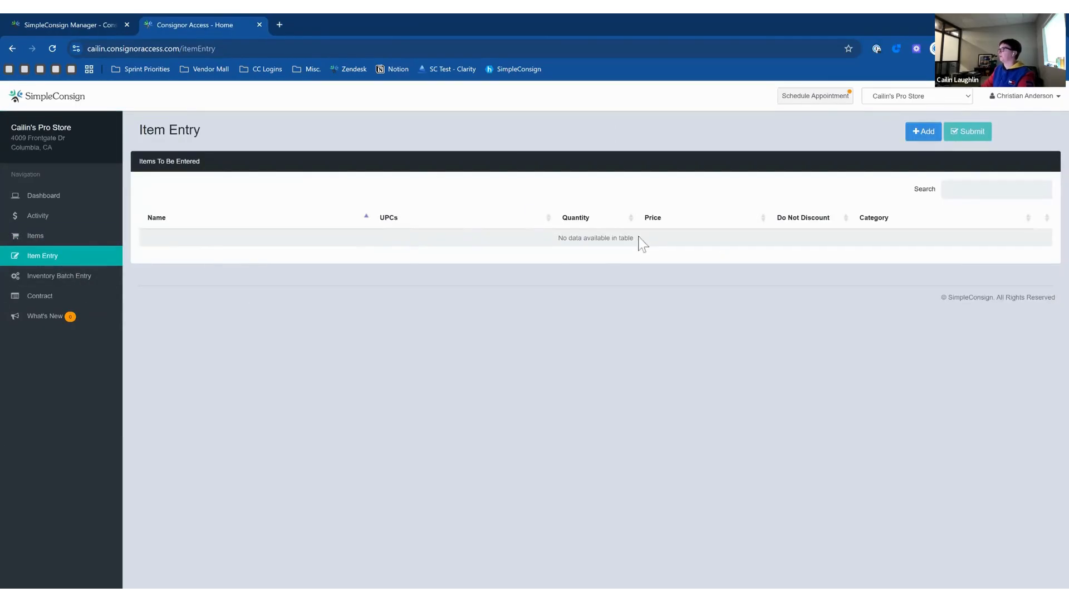
{"action": "left_click_drag", "start_coordinate": [636, 238], "coordinate": [569, 238]}
{"action": "left_click", "coordinate": [702, 241]}
Add an item named Test priced at $10.00 through Item Entry, then open Inventory Batch Entry.
{"action": "left_click", "coordinate": [925, 136]}
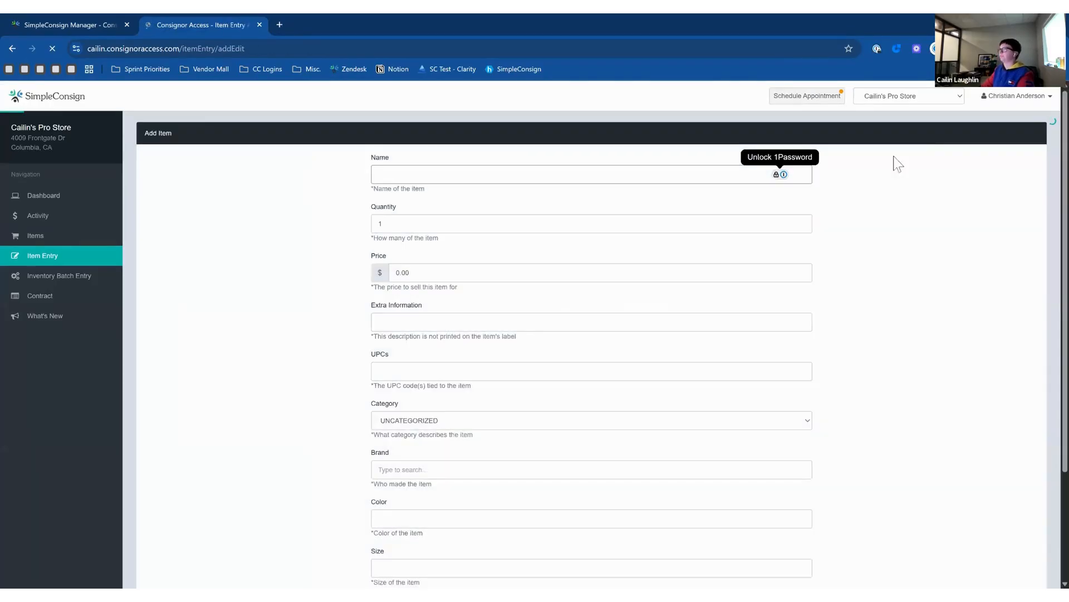
{"action": "scroll", "coordinate": [833, 208], "scroll_direction": "down", "scroll_amount": 3}
{"action": "scroll", "coordinate": [833, 209], "scroll_direction": "up", "scroll_amount": 3}
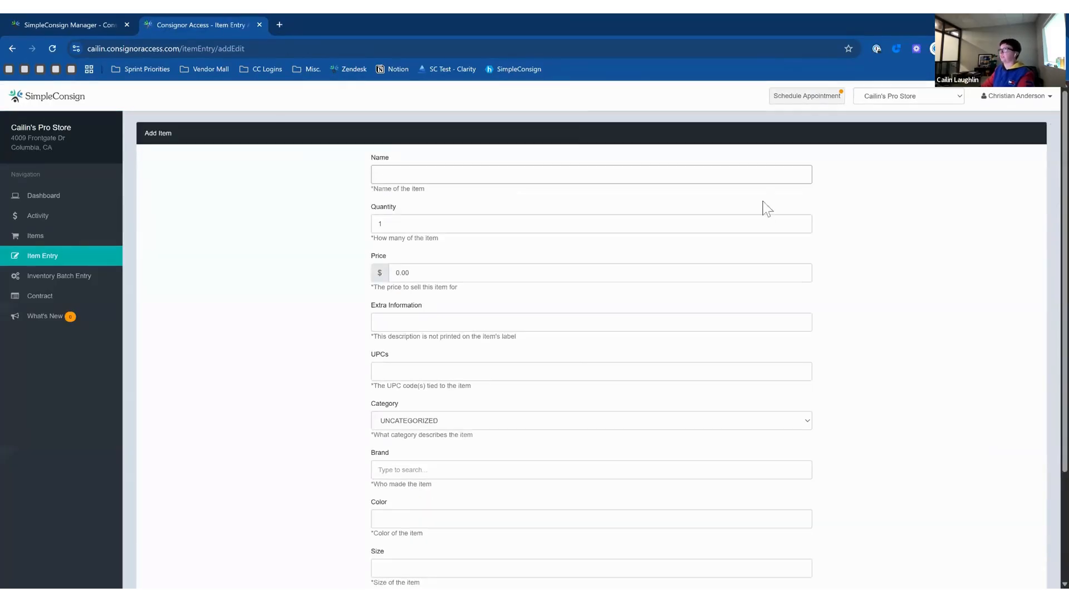
{"action": "scroll", "coordinate": [568, 346], "scroll_direction": "down", "scroll_amount": 3}
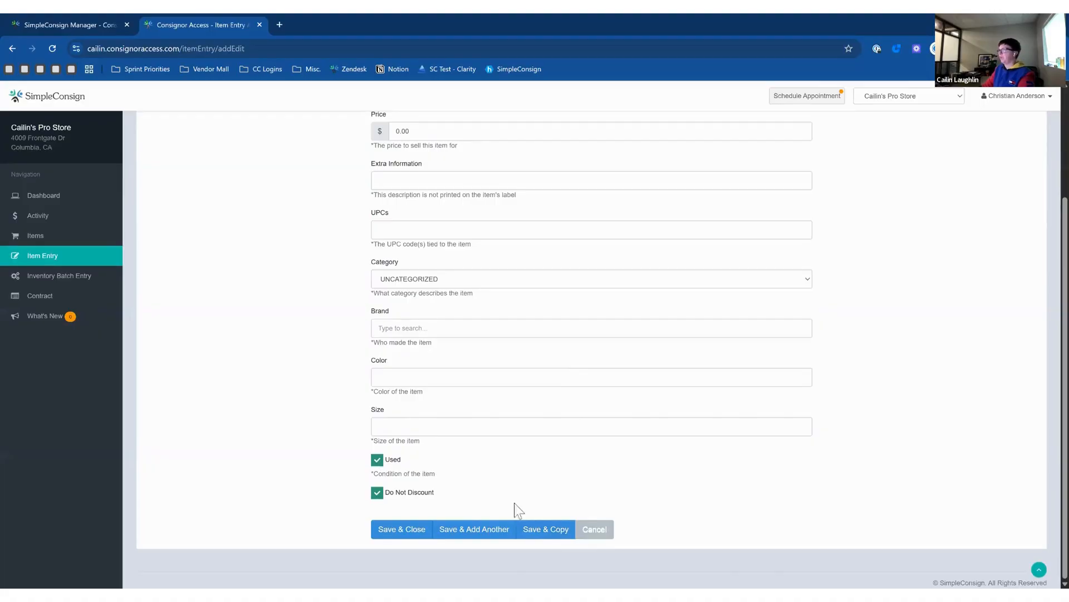
{"action": "left_click", "coordinate": [419, 529]}
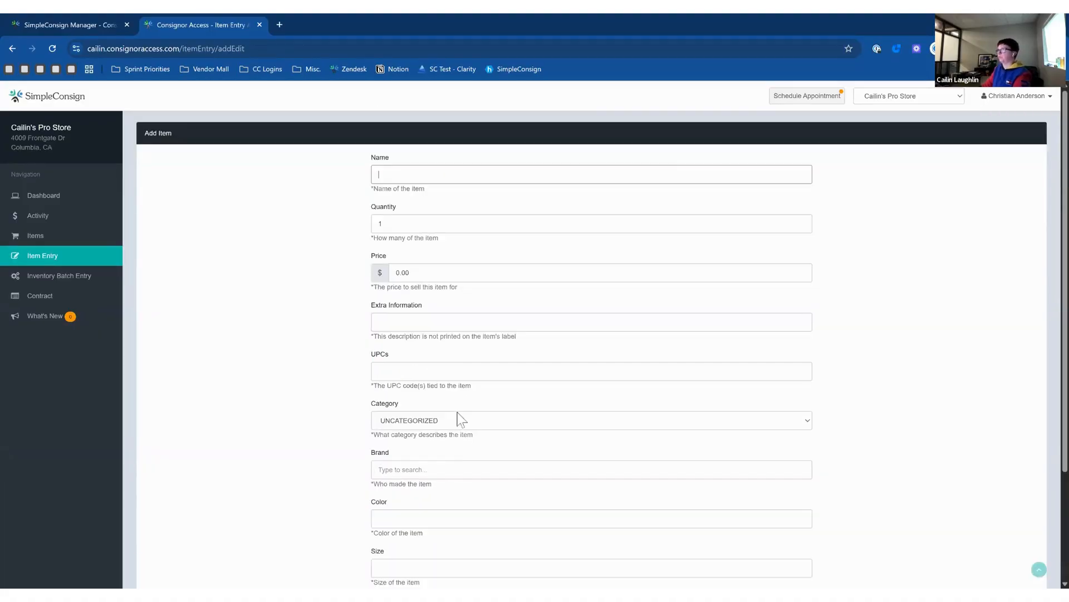
{"action": "key", "text": "Tab"}
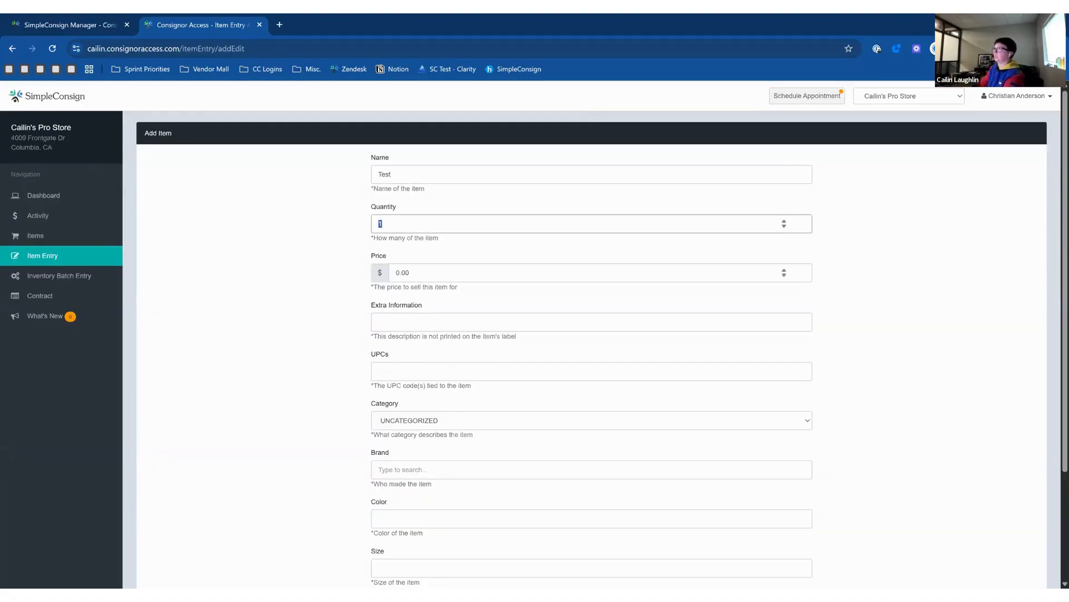
{"action": "key", "text": "Tab"}
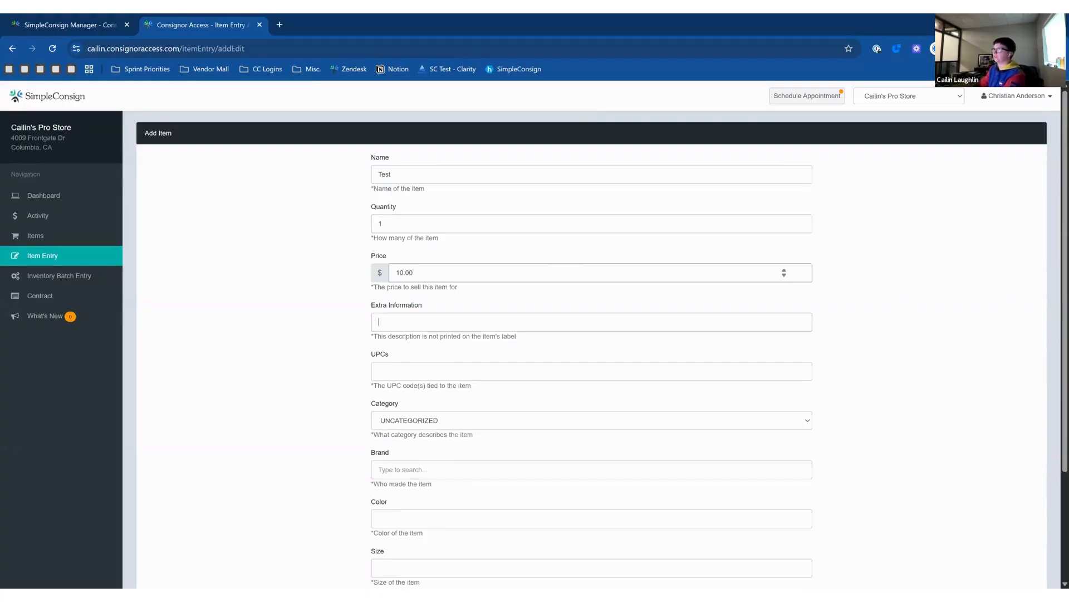
{"action": "key", "text": "Tab"}
{"action": "scroll", "coordinate": [502, 300], "scroll_direction": "down", "scroll_amount": 3}
{"action": "key", "text": "Tab"}
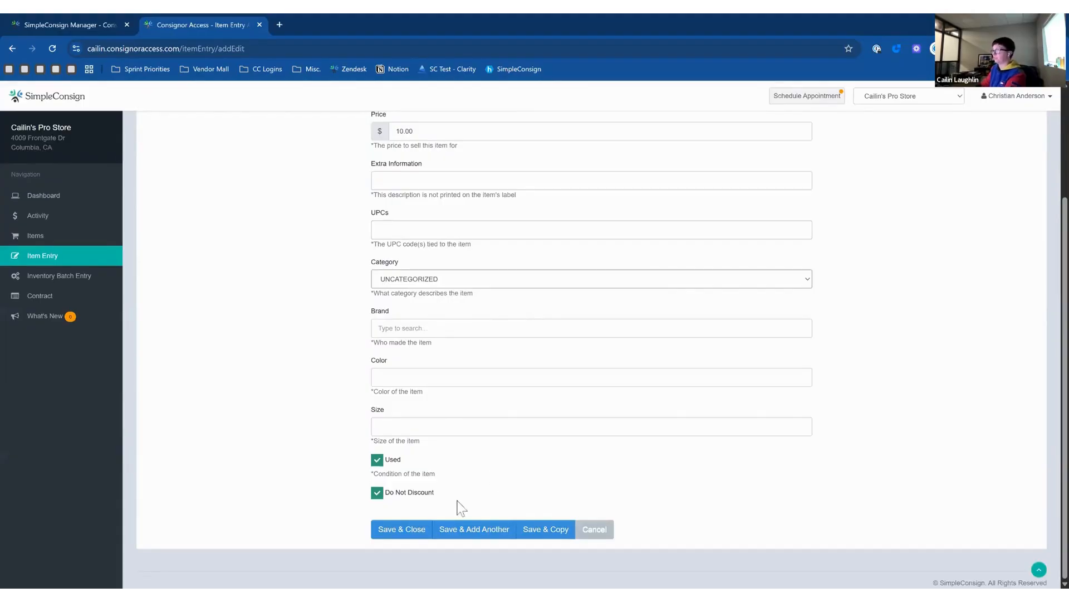
{"action": "left_click", "coordinate": [413, 531]}
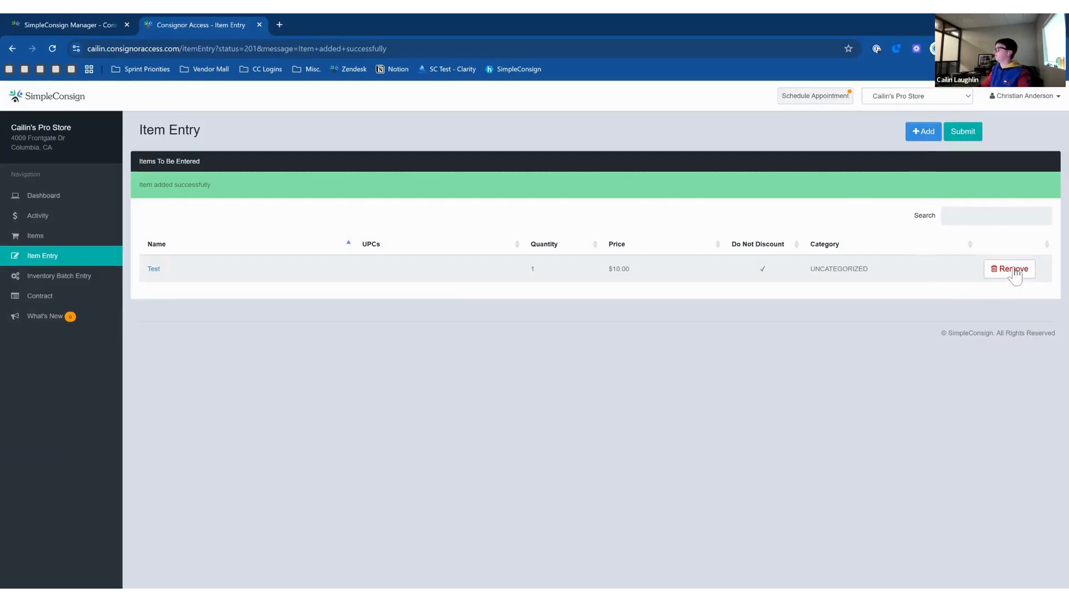
{"action": "left_click", "coordinate": [34, 279]}
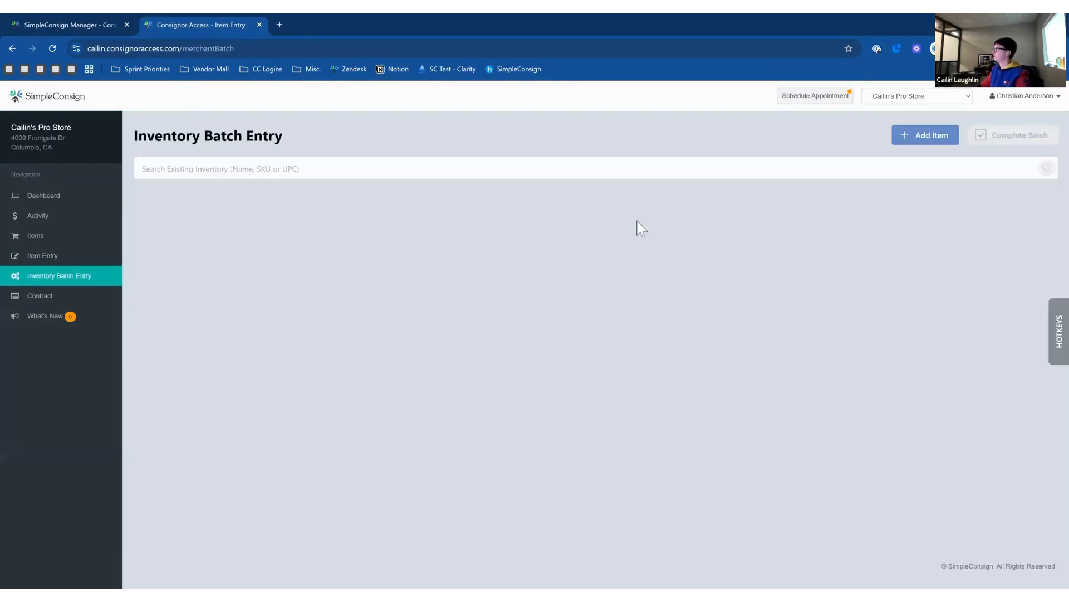
Start a new batch item named 'Test Item' in the CLOTHING category.
{"action": "left_click", "coordinate": [143, 169]}
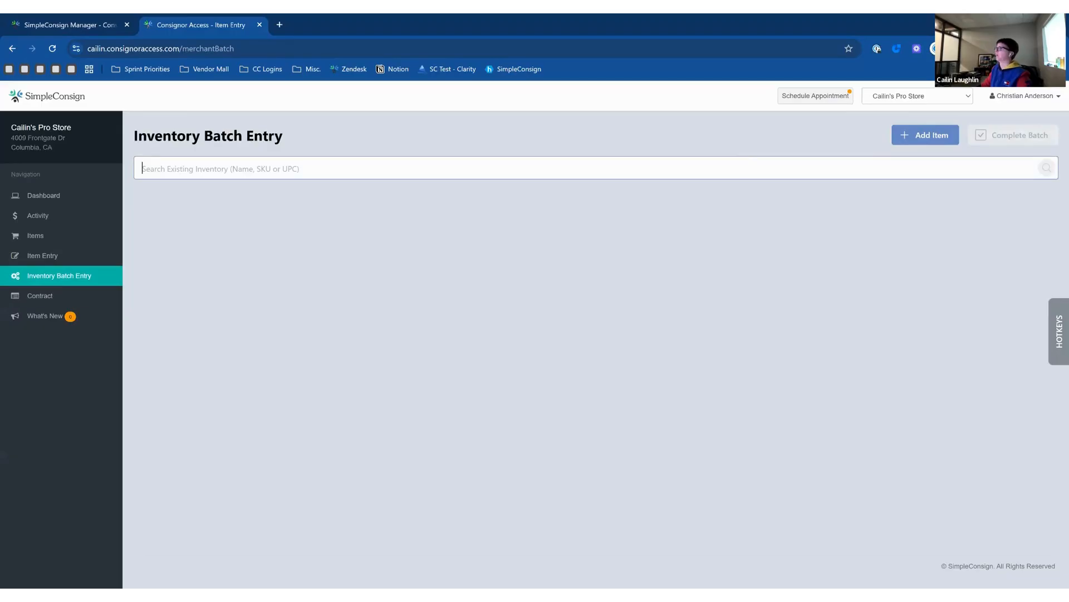
{"action": "left_click", "coordinate": [925, 136]}
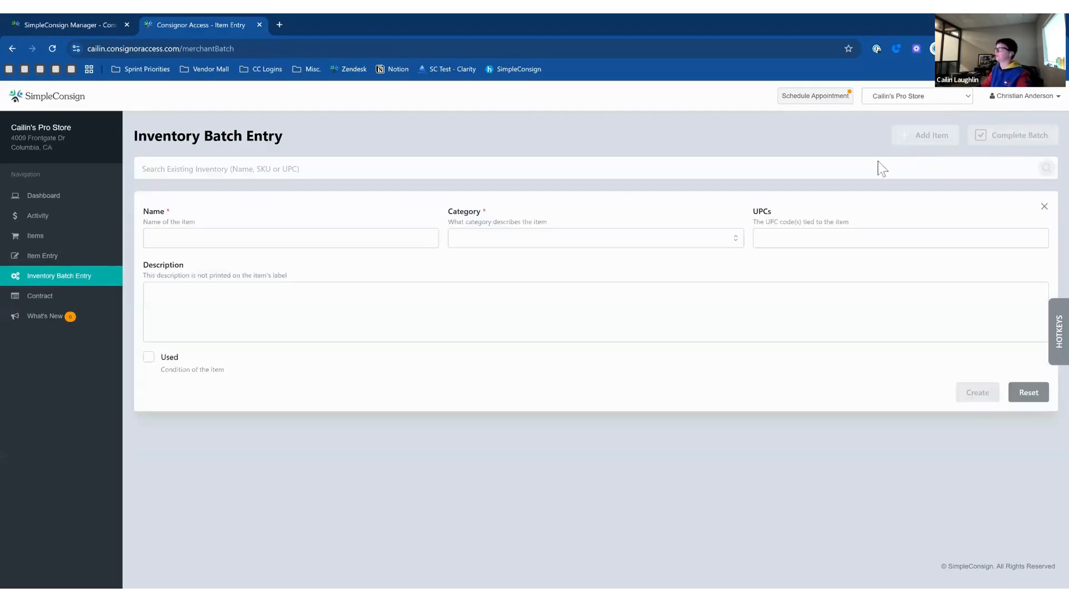
{"action": "type", "text": "T"}
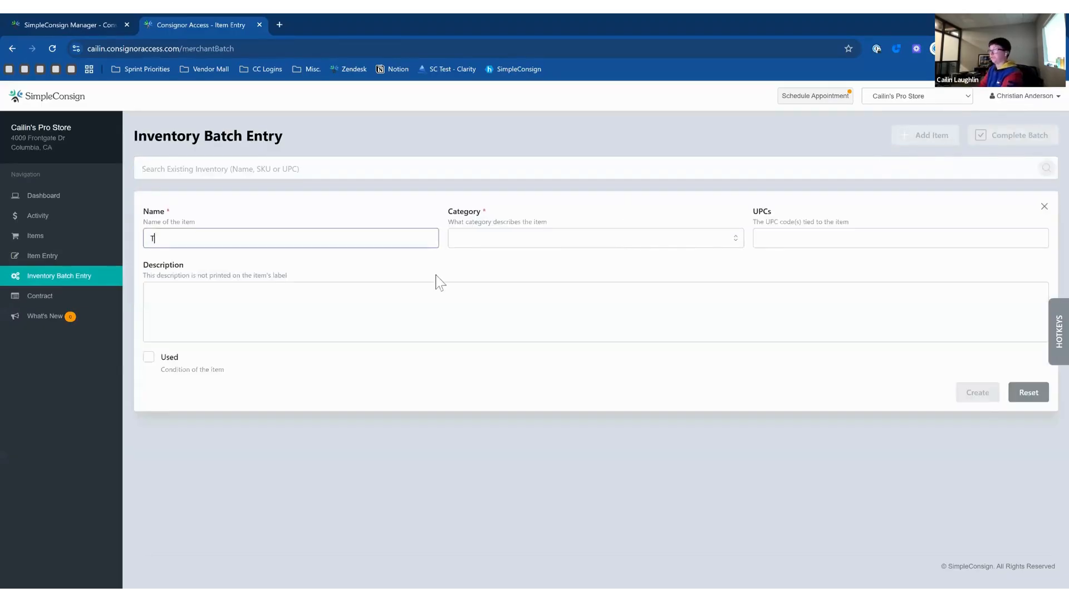
{"action": "type", "text": "est Item"}
{"action": "key", "text": "Tab"}
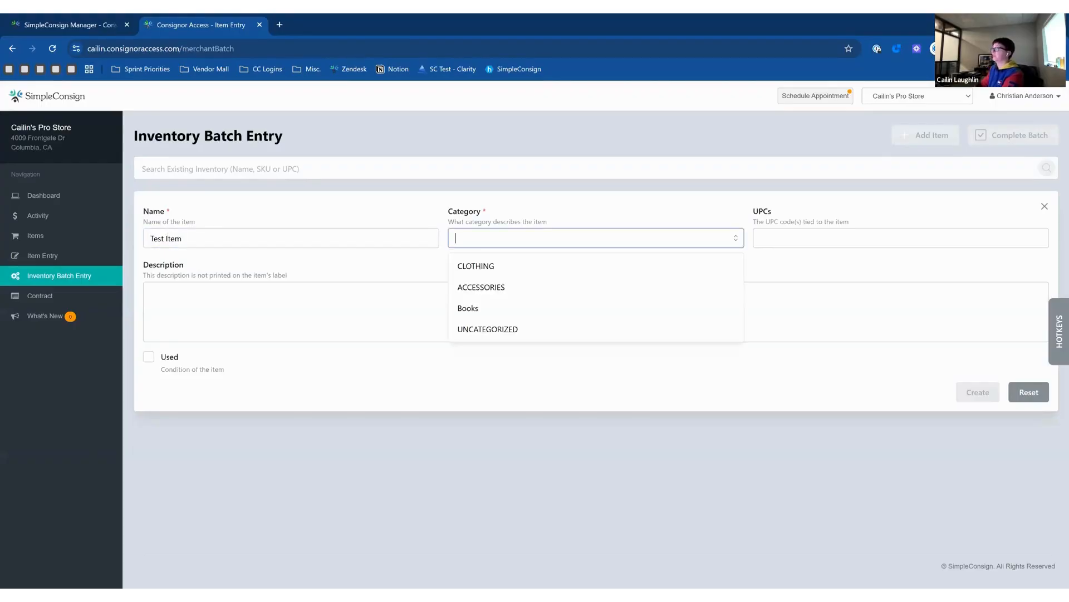
{"action": "key", "text": "Tab"}
{"action": "key", "text": "shift+Tab"}
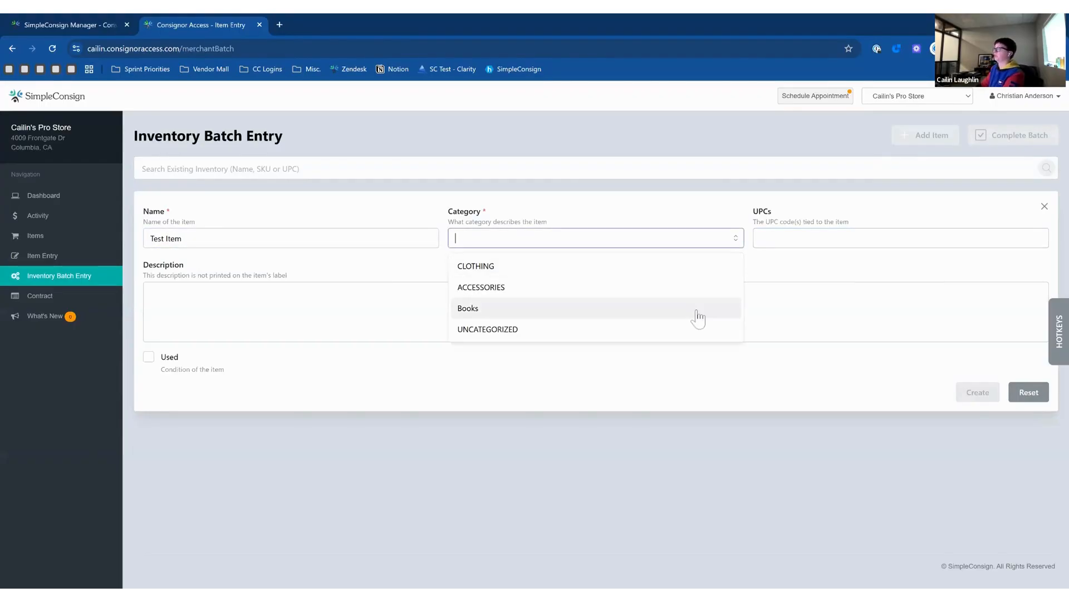
{"action": "key", "text": "Up"}
{"action": "key", "text": "Up"}
{"action": "key", "text": "Return"}
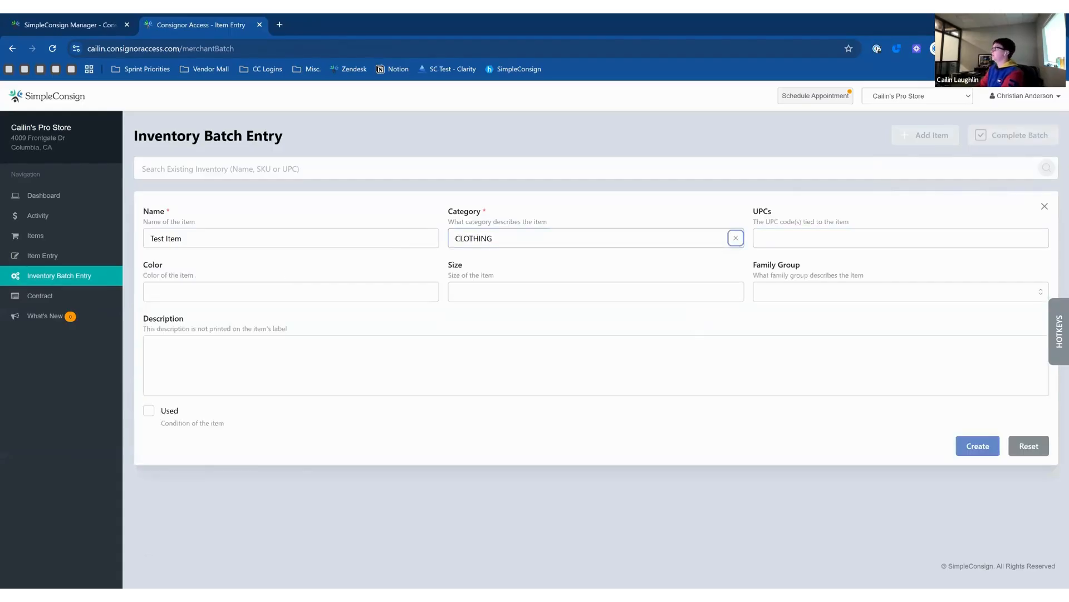
{"action": "key", "text": "Tab"}
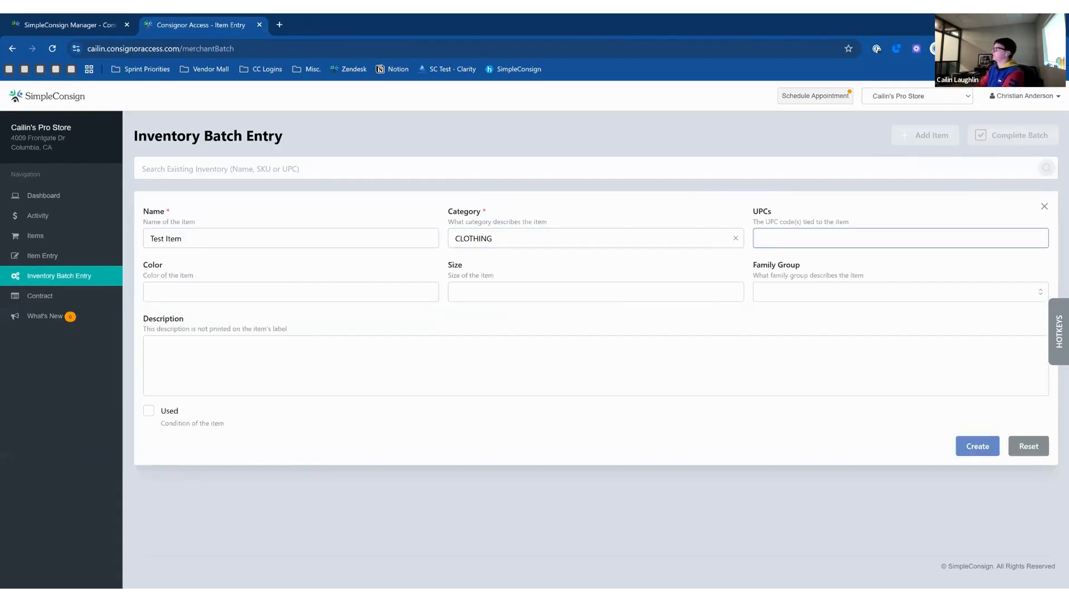
Set color Blue, size S and family group Men, then create the item.
{"action": "key", "text": "Tab"}
{"action": "type", "text": "Blu"}
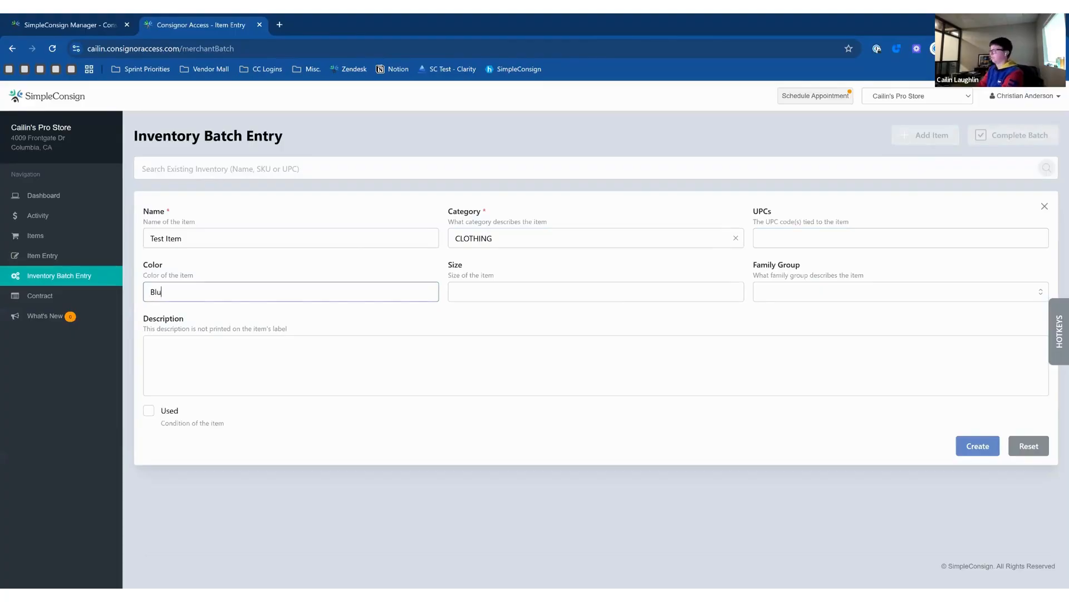
{"action": "type", "text": "e"}
{"action": "key", "text": "Tab"}
{"action": "key", "text": "Tab"}
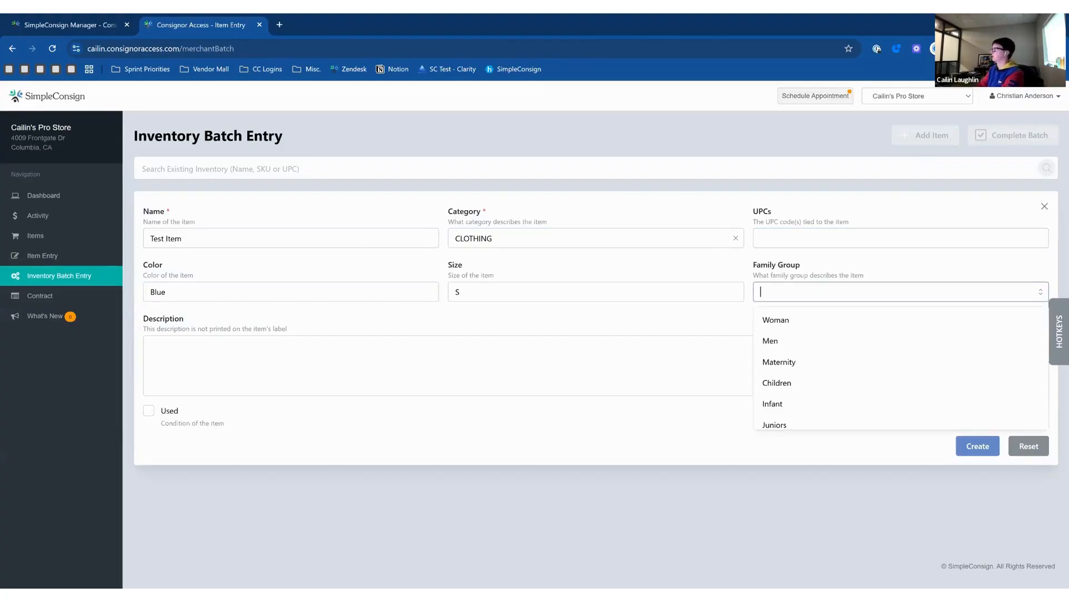
{"action": "key", "text": "Down"}
{"action": "key", "text": "Down"}
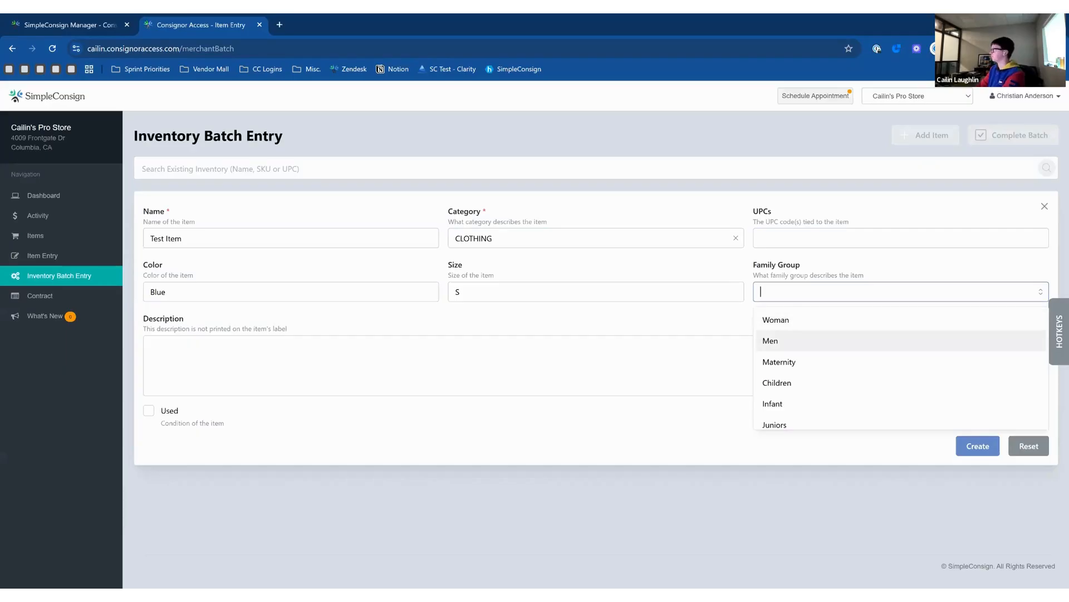
{"action": "key", "text": "Return"}
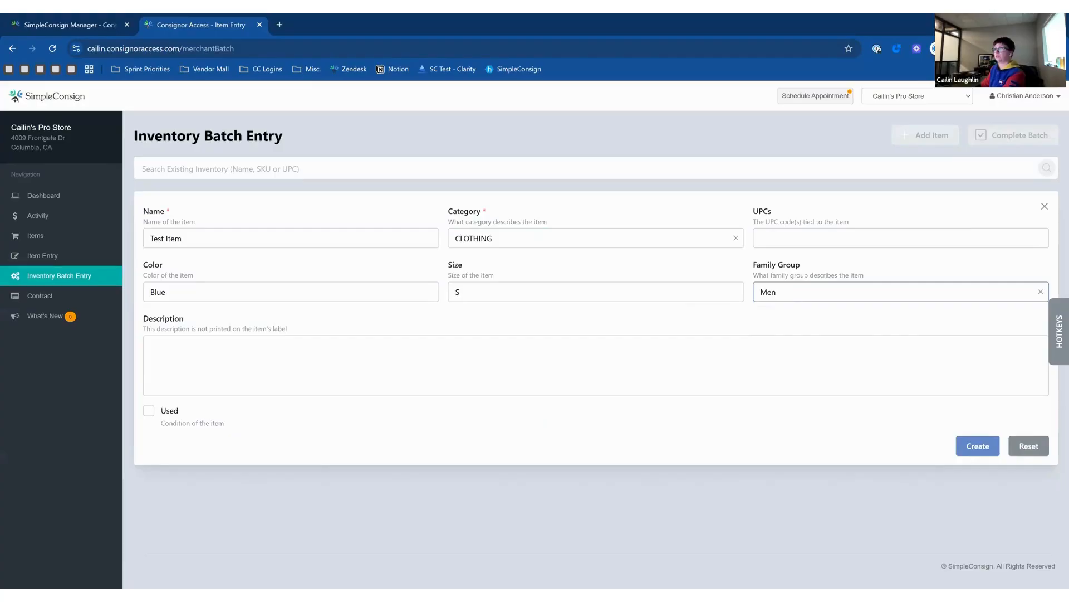
{"action": "left_click", "coordinate": [976, 444]}
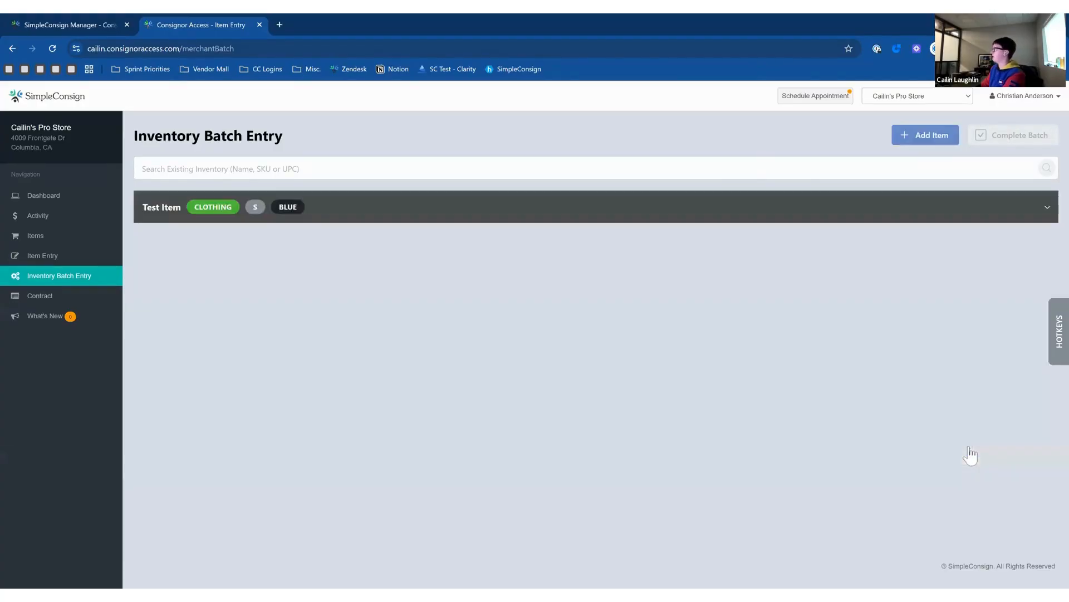
Expand Test Item to review its quantity and price details, then collapse it.
{"action": "left_click", "coordinate": [956, 220]}
{"action": "scroll", "coordinate": [904, 294], "scroll_direction": "down", "scroll_amount": 3}
{"action": "scroll", "coordinate": [905, 292], "scroll_direction": "down", "scroll_amount": 1}
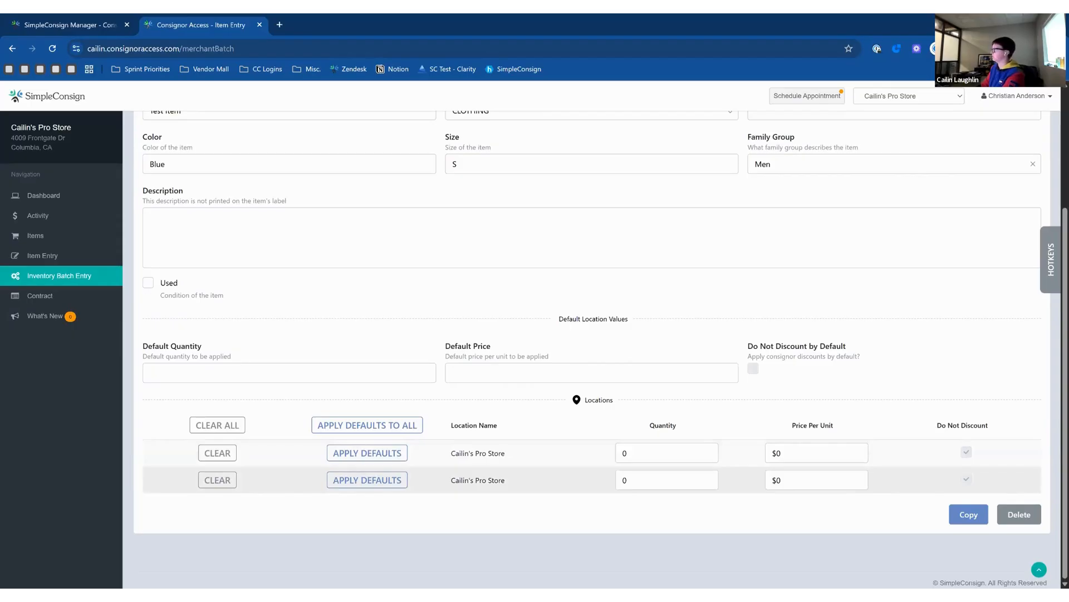
{"action": "scroll", "coordinate": [655, 491], "scroll_direction": "up", "scroll_amount": 3}
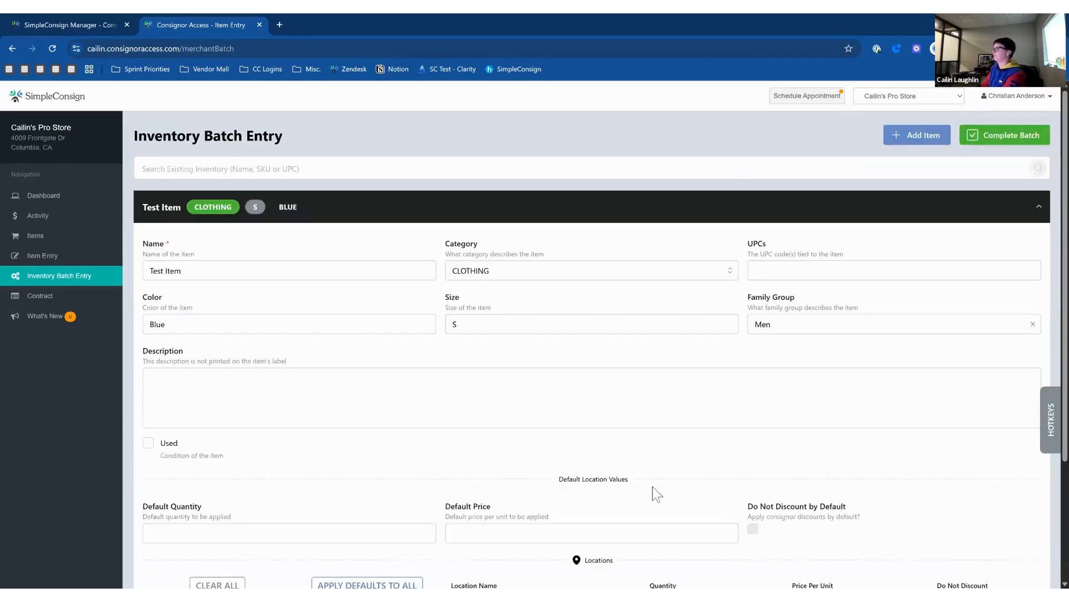
{"action": "scroll", "coordinate": [652, 491], "scroll_direction": "down", "scroll_amount": 3}
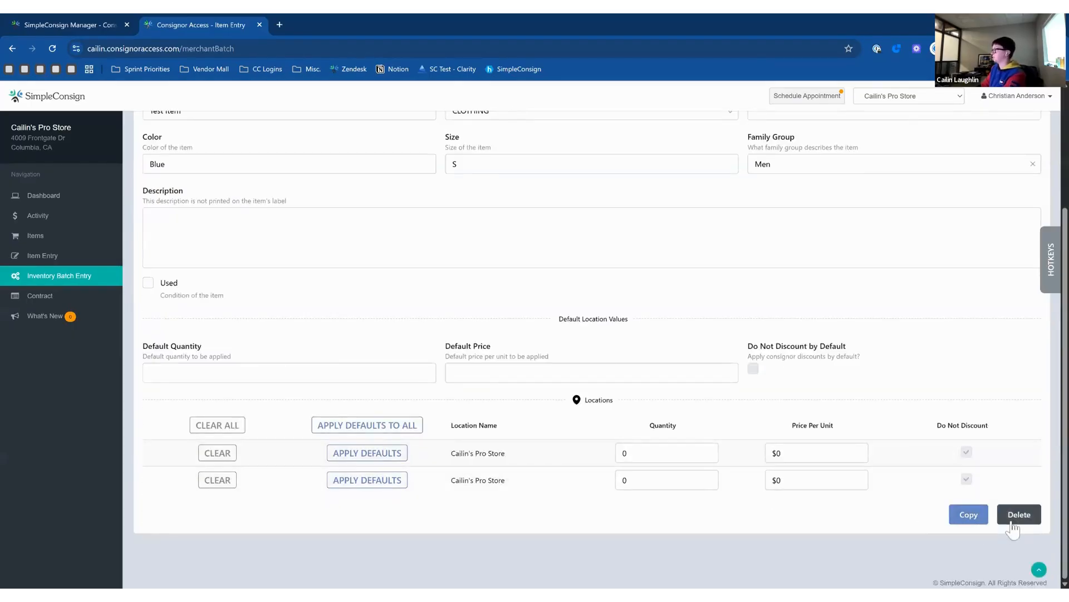
{"action": "left_click", "coordinate": [186, 373]}
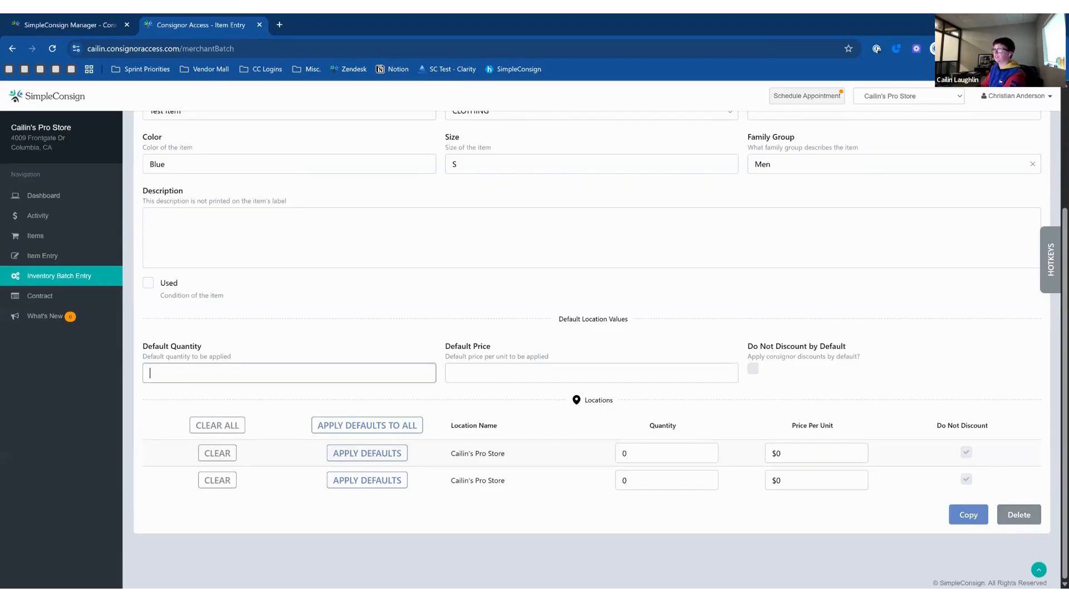
{"action": "key", "text": "Tab"}
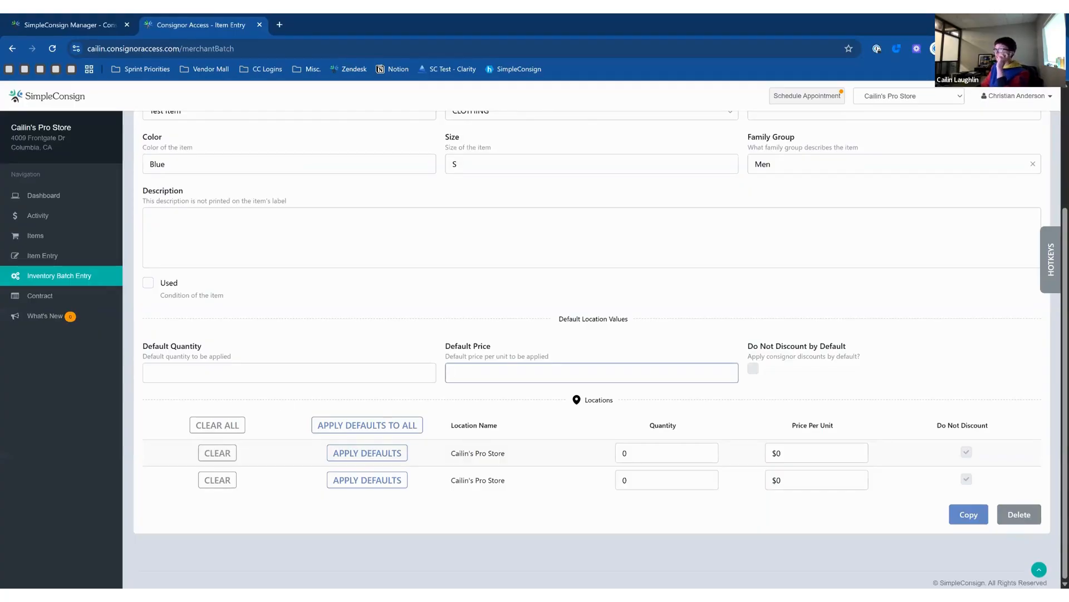
{"action": "scroll", "coordinate": [592, 345], "scroll_direction": "up", "scroll_amount": 3}
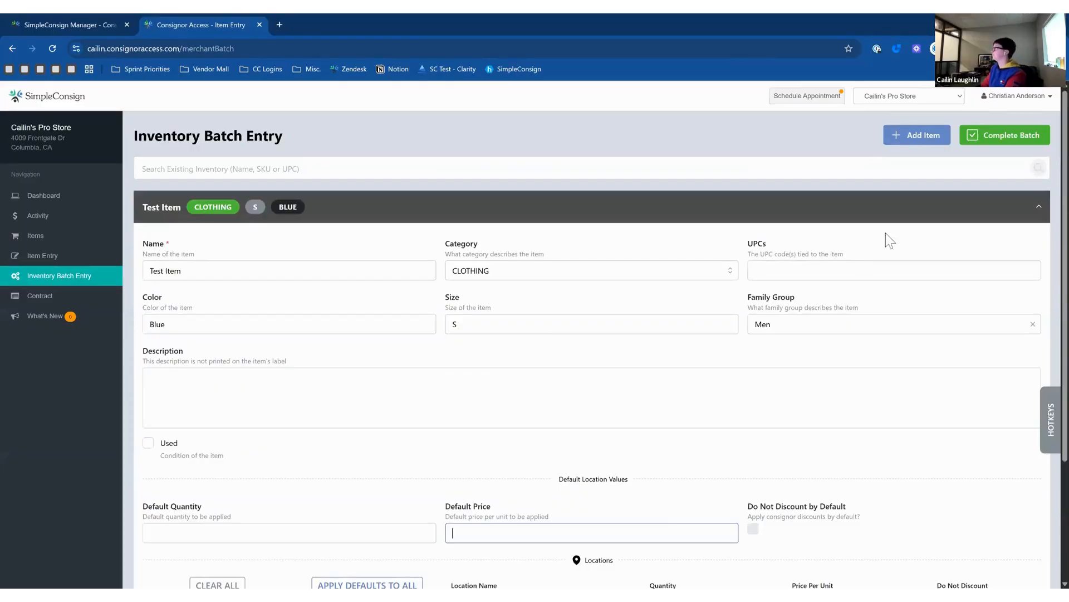
{"action": "left_click", "coordinate": [921, 217]}
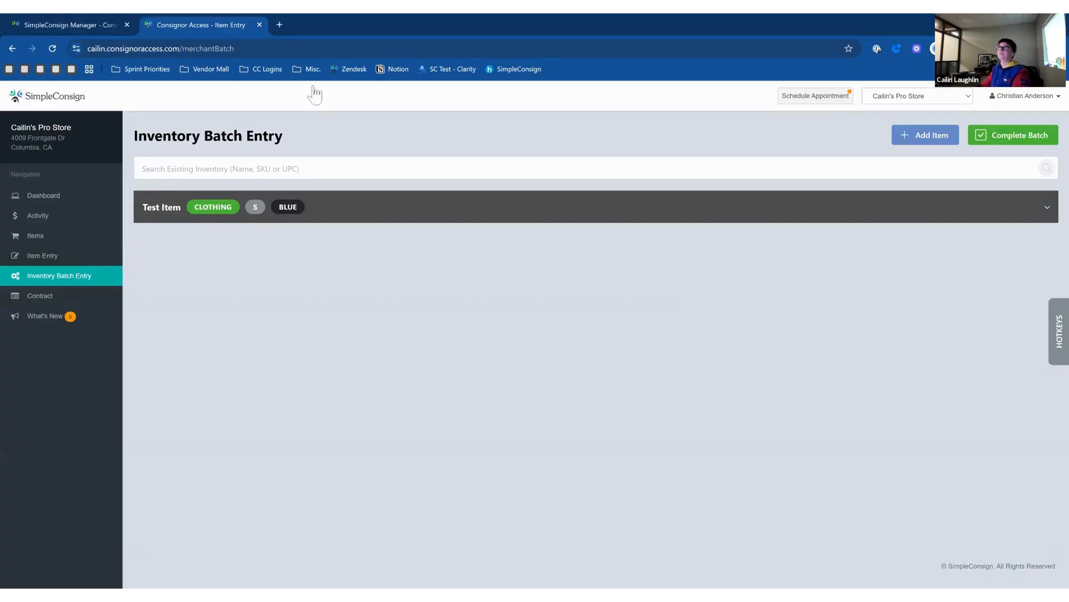
In the Manager's Consignor Access options, set the activity page view to Basic.
{"action": "left_click", "coordinate": [100, 30]}
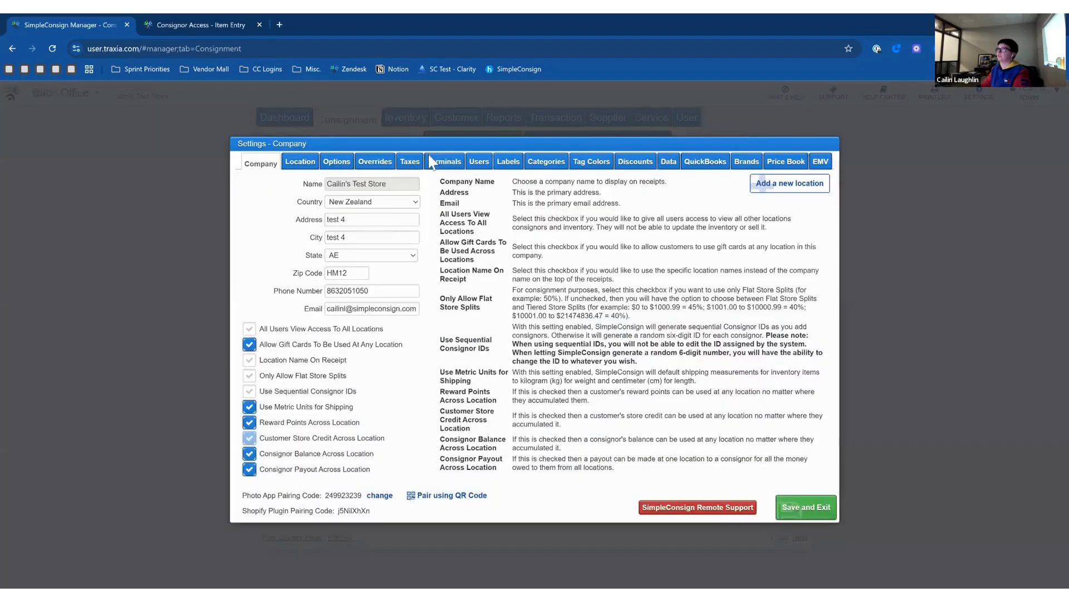
{"action": "left_click", "coordinate": [346, 176]}
{"action": "left_click", "coordinate": [332, 205]}
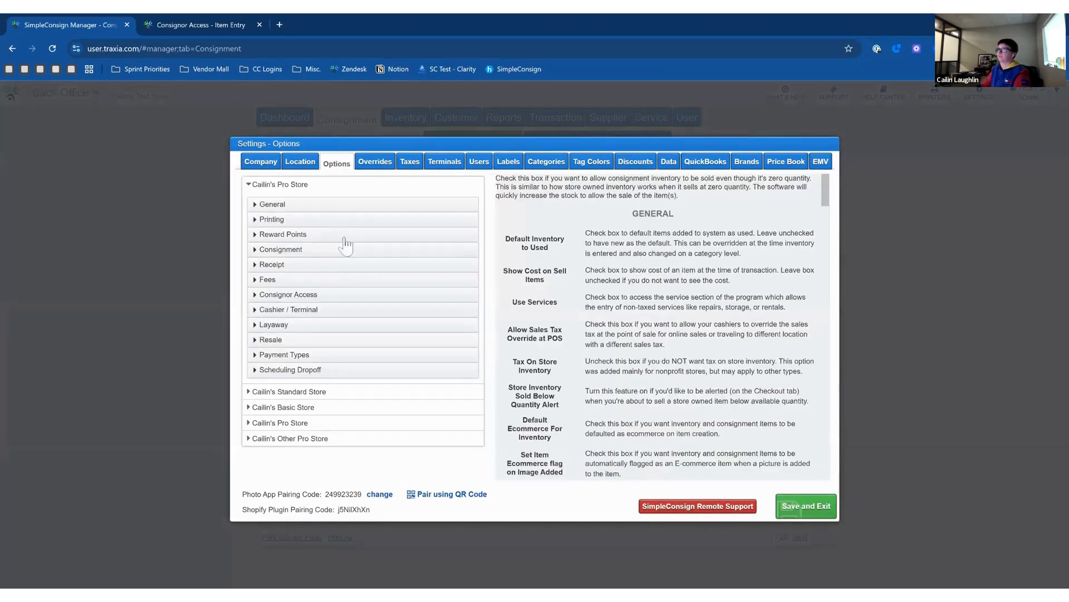
{"action": "left_click", "coordinate": [333, 294]}
{"action": "scroll", "coordinate": [333, 305], "scroll_direction": "down", "scroll_amount": 3}
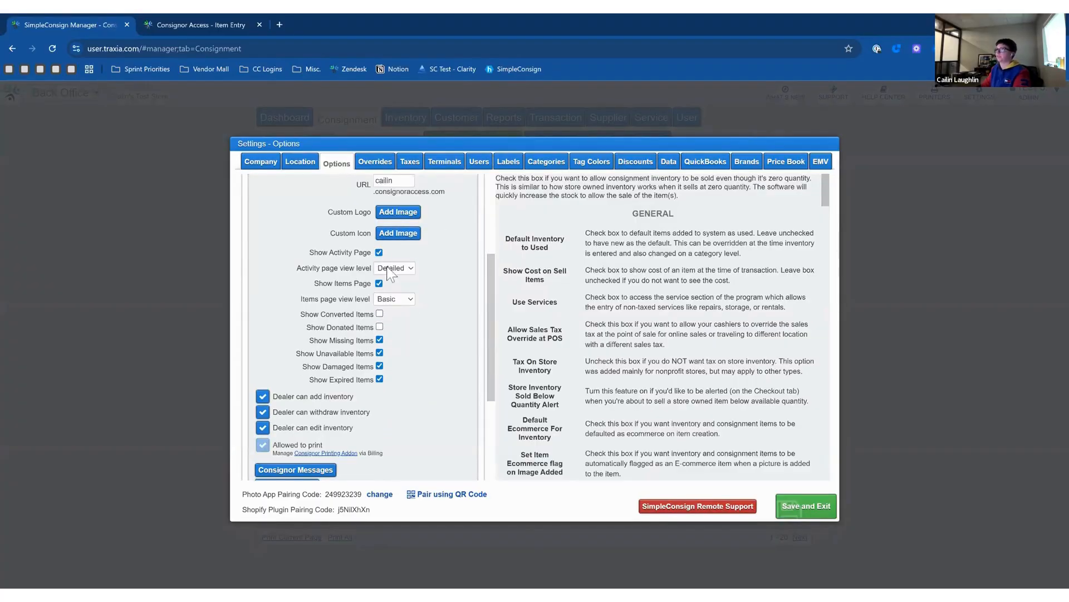
{"action": "left_click", "coordinate": [392, 277]}
Hide missing, unavailable and damaged items, block dealer add/withdraw/edit inventory, and save.
{"action": "left_click", "coordinate": [379, 339]}
{"action": "left_click", "coordinate": [379, 353]}
{"action": "left_click", "coordinate": [379, 366]}
{"action": "left_click", "coordinate": [262, 396]}
{"action": "left_click", "coordinate": [263, 412]}
{"action": "left_click", "coordinate": [262, 428]}
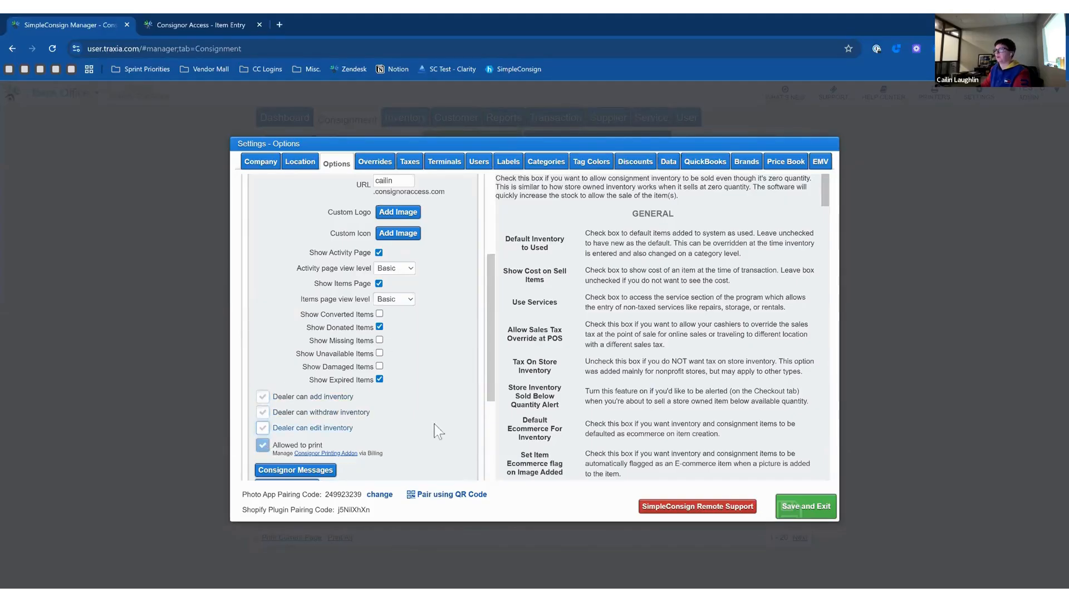
{"action": "scroll", "coordinate": [450, 411], "scroll_direction": "up", "scroll_amount": 2}
{"action": "scroll", "coordinate": [450, 411], "scroll_direction": "down", "scroll_amount": 2}
{"action": "left_click", "coordinate": [820, 513]}
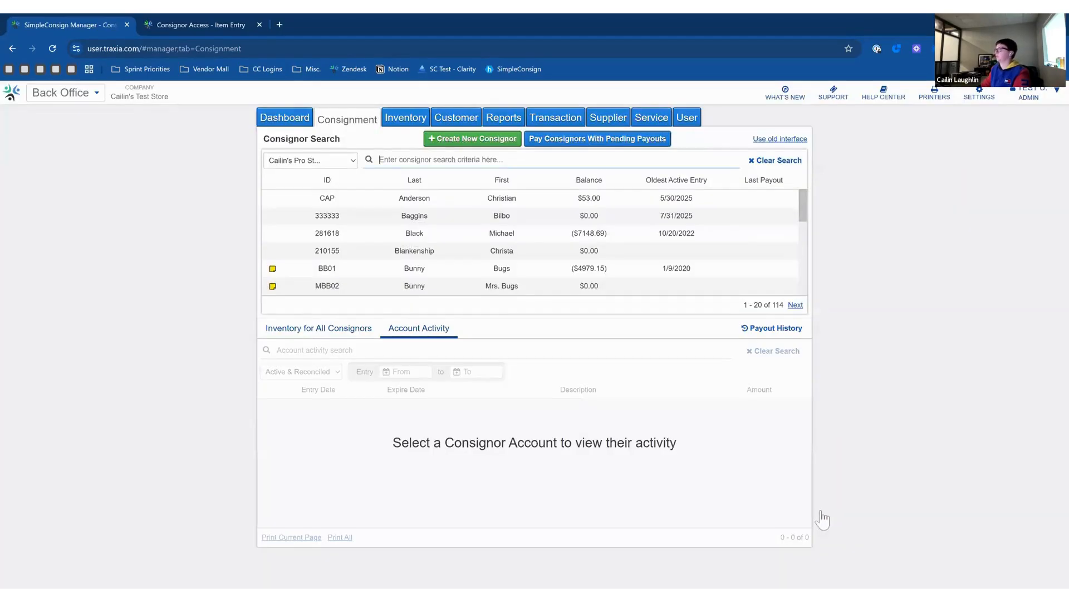
{"action": "left_click", "coordinate": [192, 24]}
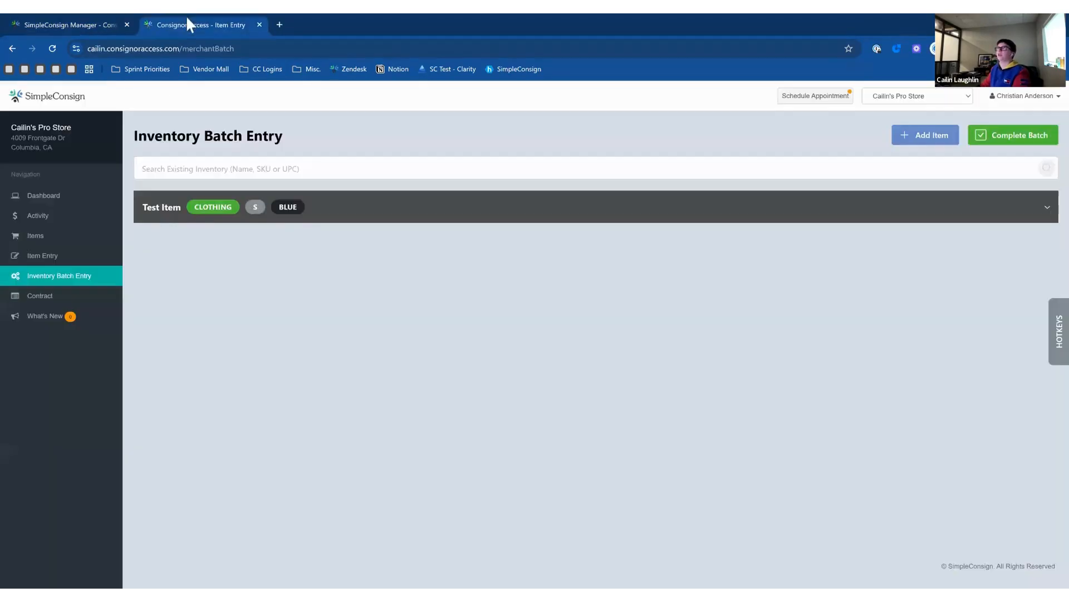
Reload the portal dashboard and show the consignor's account activity for YTD.
{"action": "left_click", "coordinate": [39, 196]}
{"action": "left_click", "coordinate": [52, 48]}
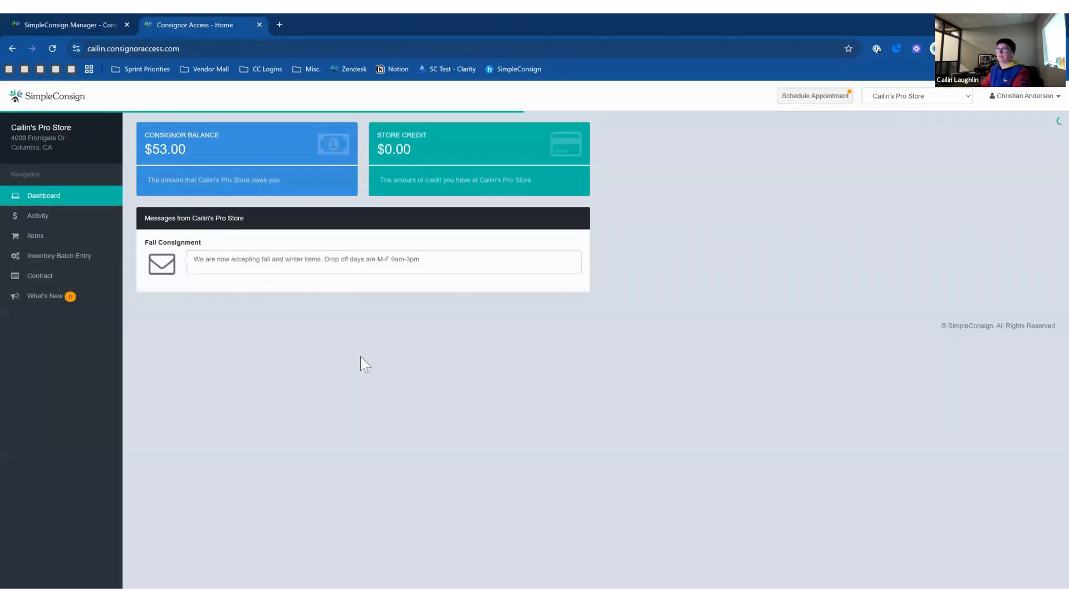
{"action": "left_click", "coordinate": [72, 224]}
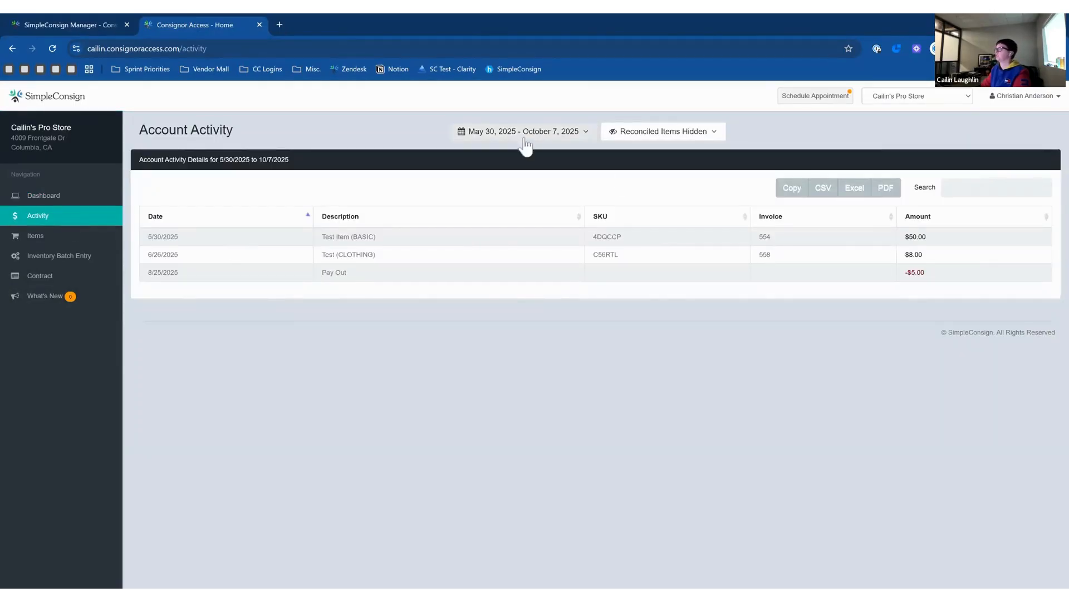
{"action": "left_click", "coordinate": [581, 133]}
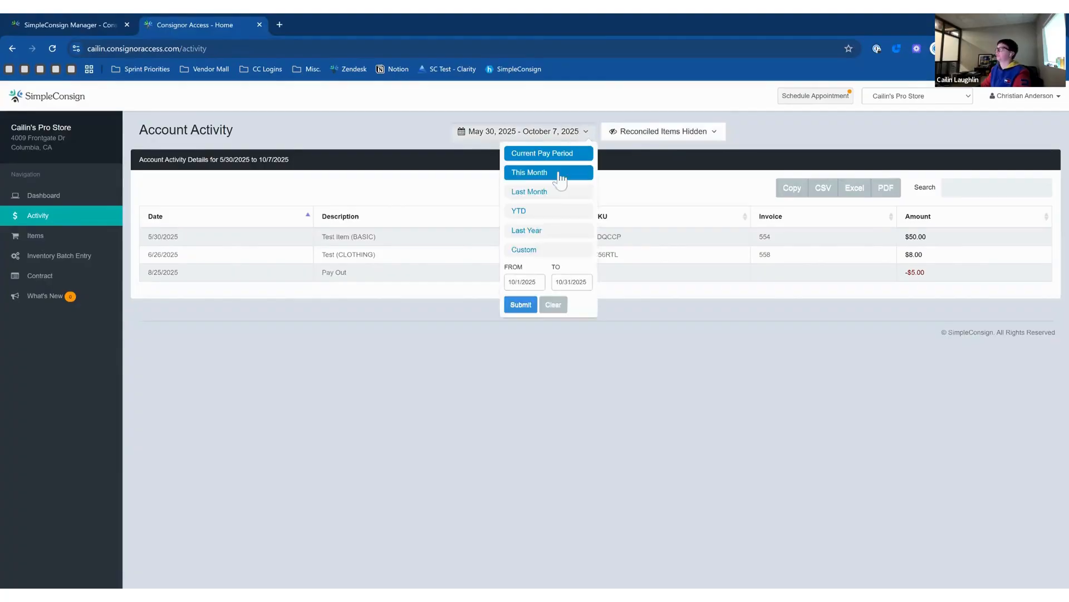
{"action": "left_click", "coordinate": [554, 213]}
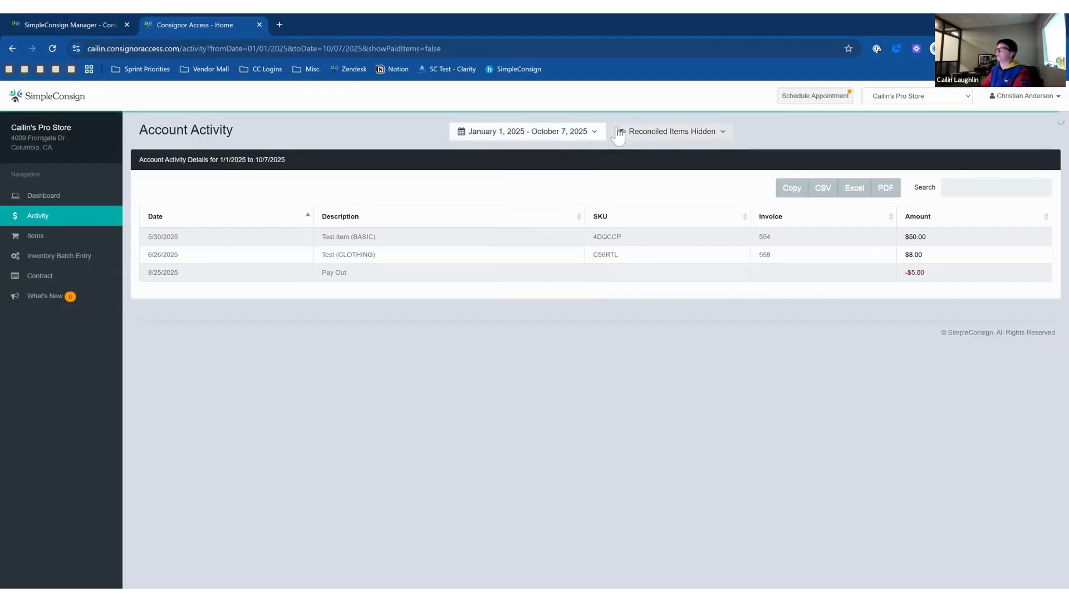
Show then hide reconciled items in the activity table, and open the Items list.
{"action": "left_click", "coordinate": [651, 136]}
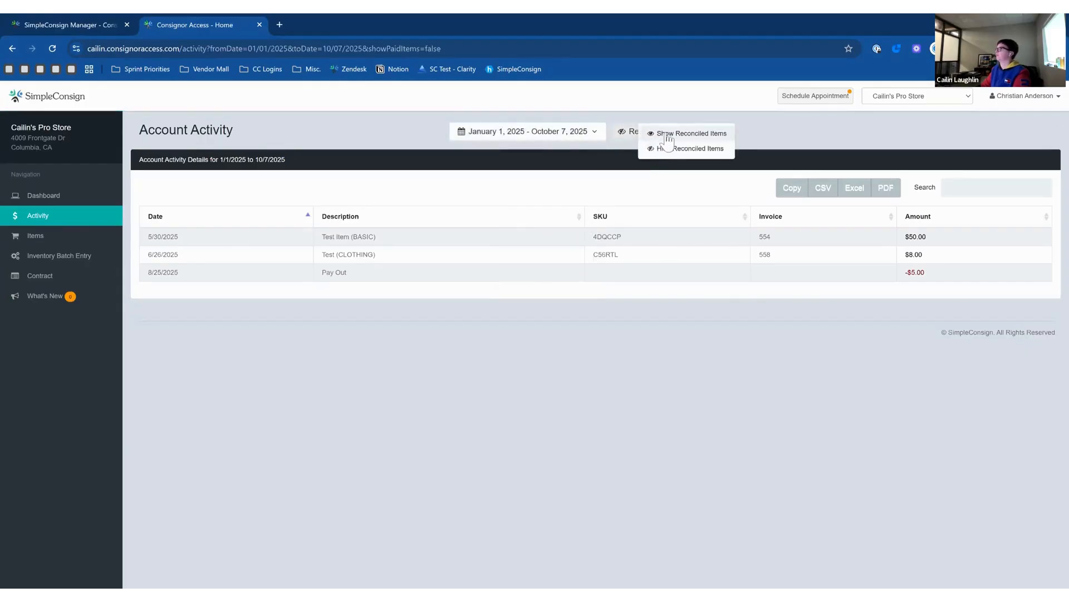
{"action": "left_click", "coordinate": [663, 133]}
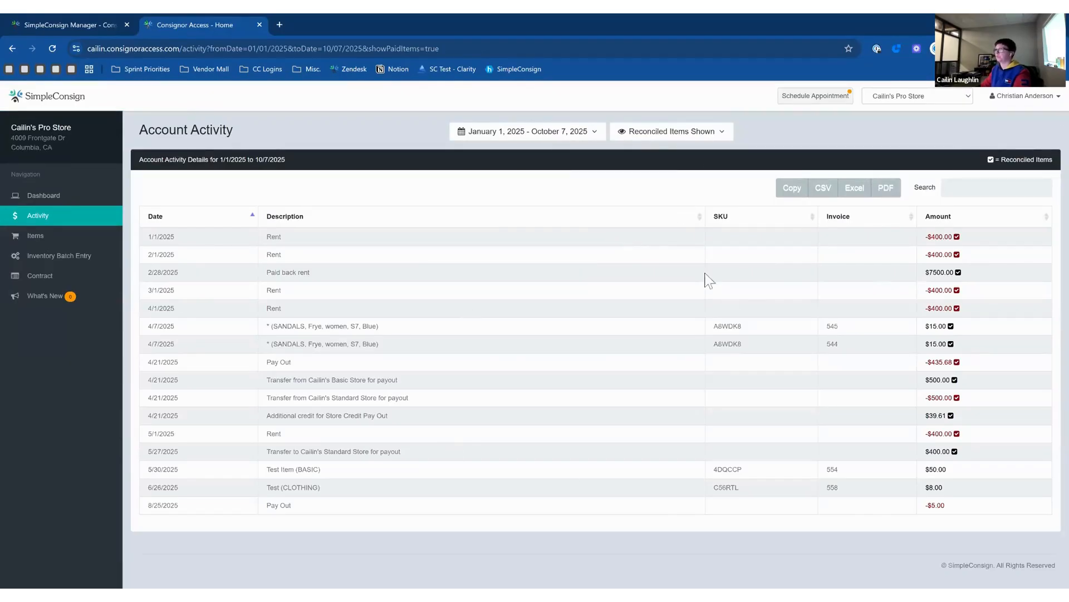
{"action": "left_click", "coordinate": [709, 136]}
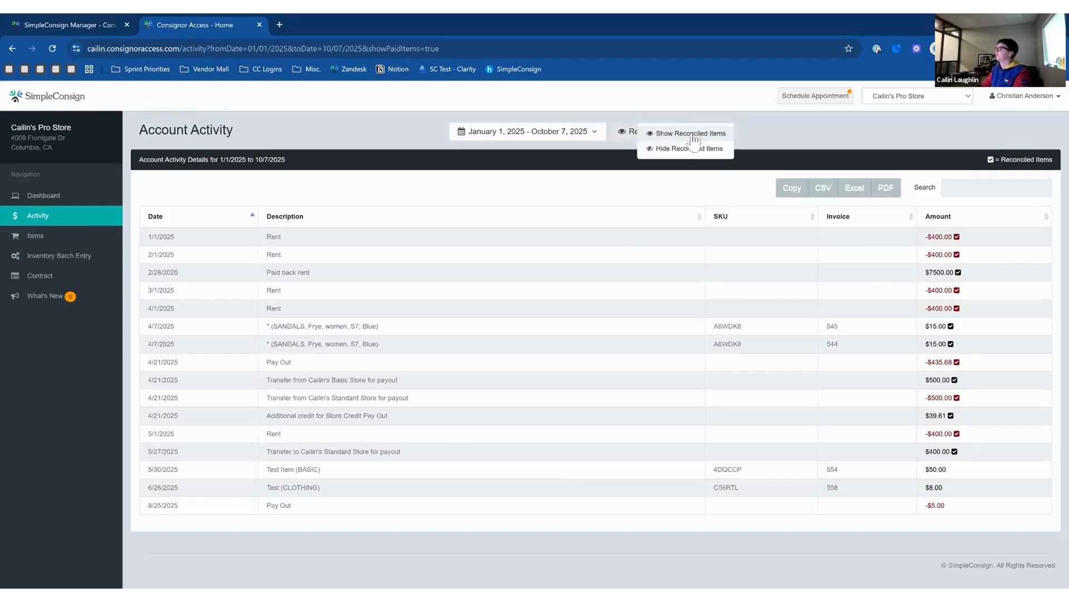
{"action": "left_click", "coordinate": [689, 149]}
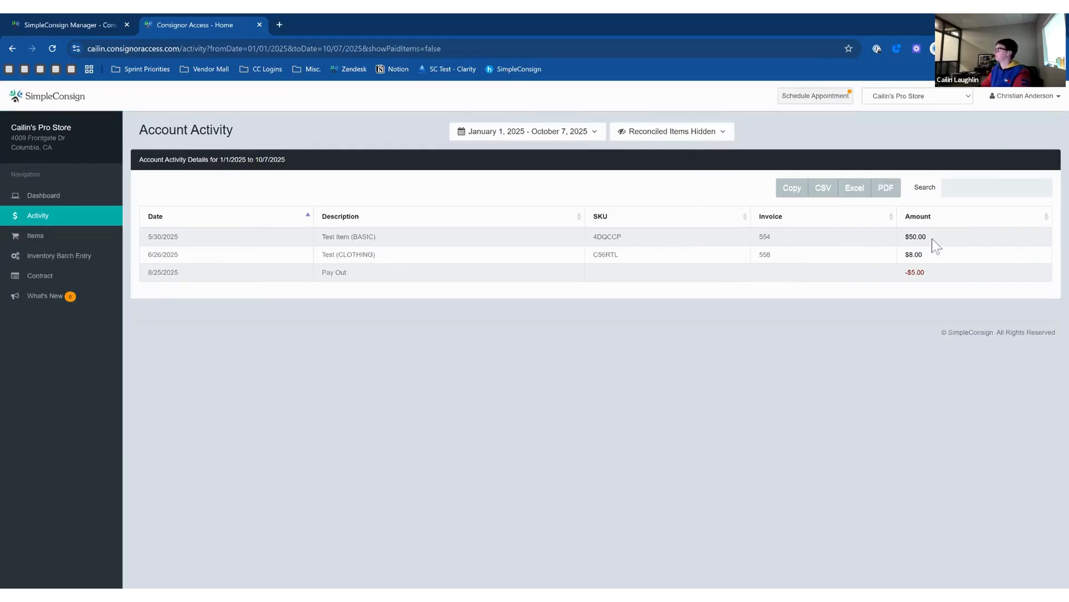
{"action": "left_click", "coordinate": [70, 236]}
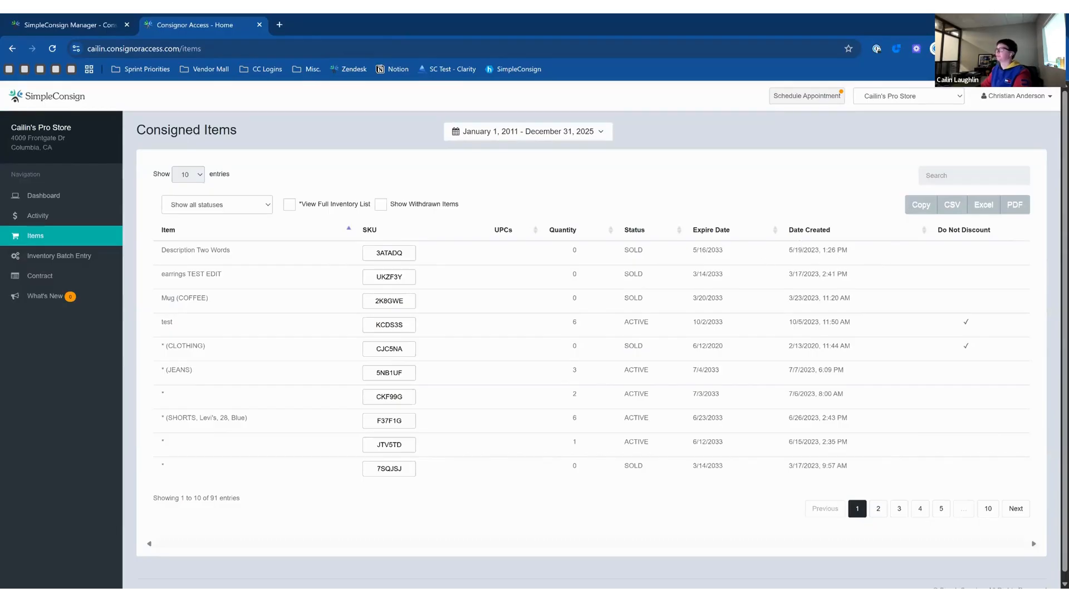
Toggle the full inventory list, filter items from In-grace and Expired to Active, then view the contract.
{"action": "left_click", "coordinate": [315, 205]}
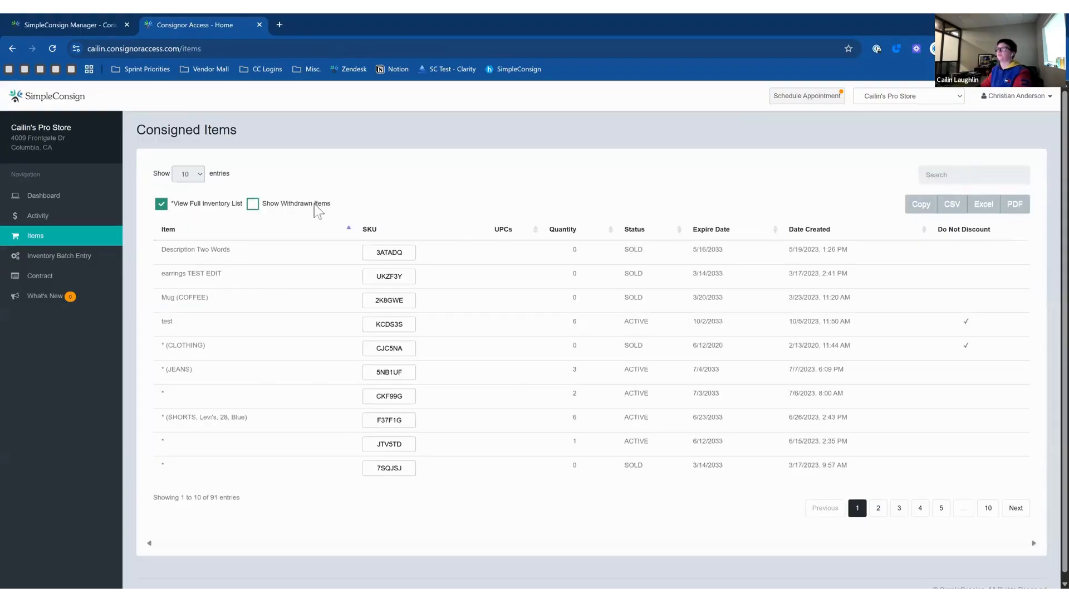
{"action": "left_click", "coordinate": [220, 205]}
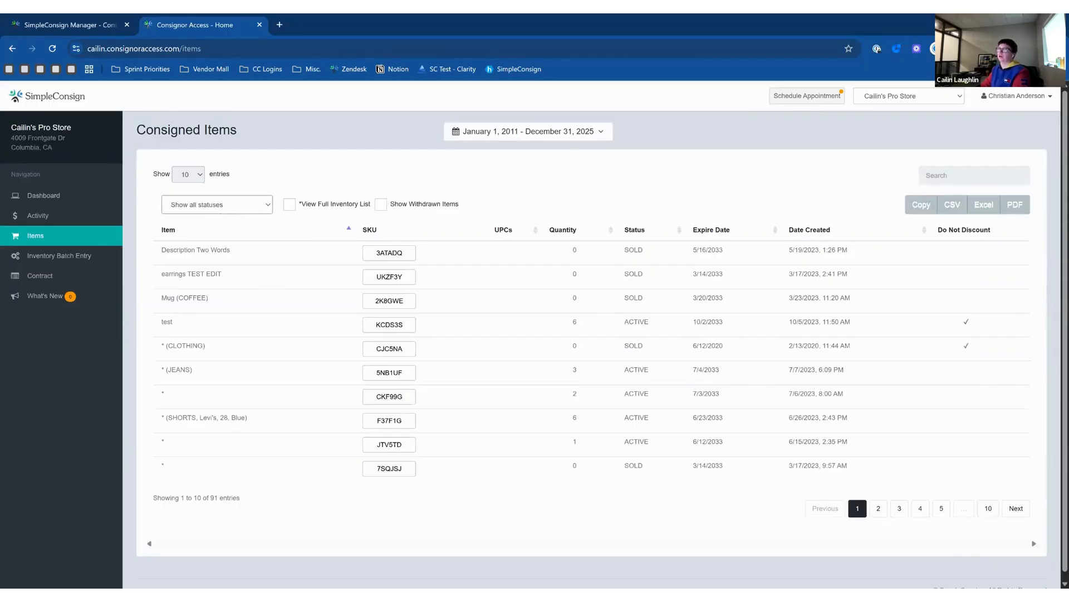
{"action": "left_click", "coordinate": [196, 252]}
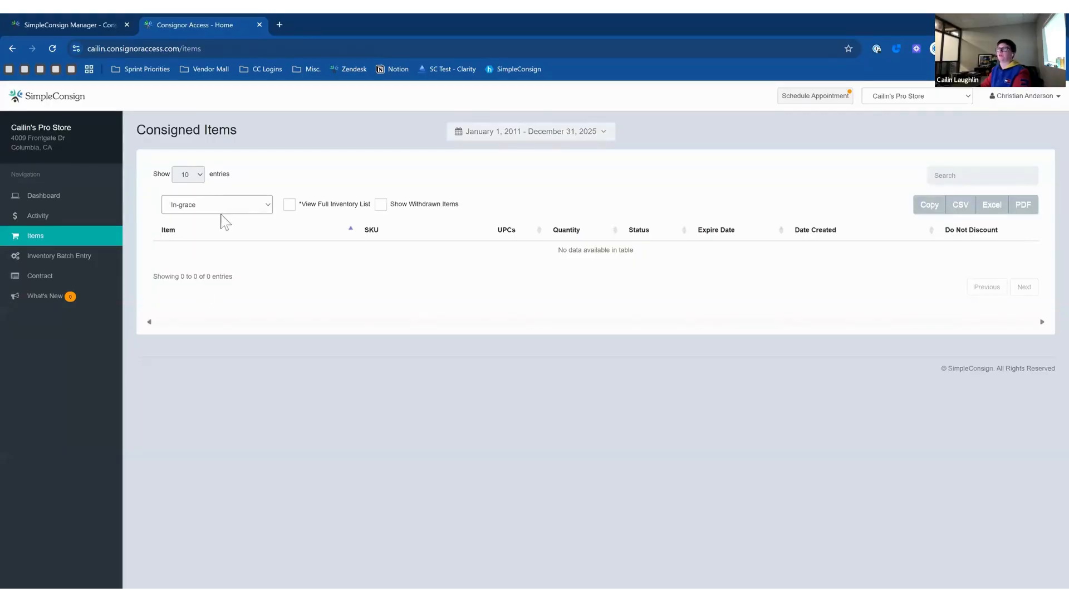
{"action": "left_click", "coordinate": [207, 279]}
{"action": "left_click", "coordinate": [216, 236]}
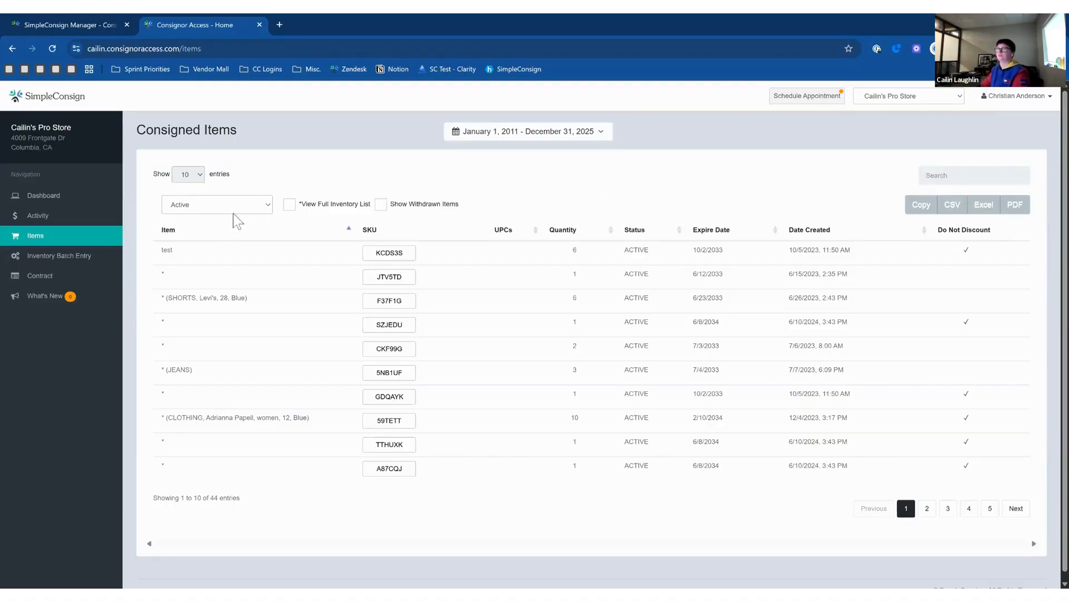
{"action": "left_click", "coordinate": [71, 277]}
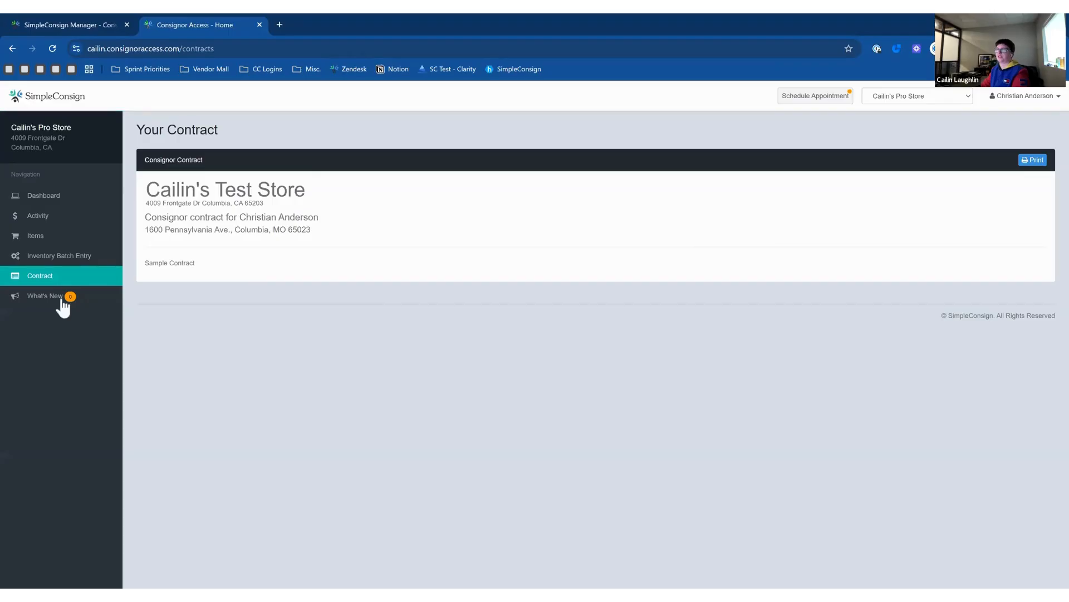
Check What's New, return to the dashboard, and open Schedule Appointment for dropoff booking.
{"action": "left_click", "coordinate": [34, 300]}
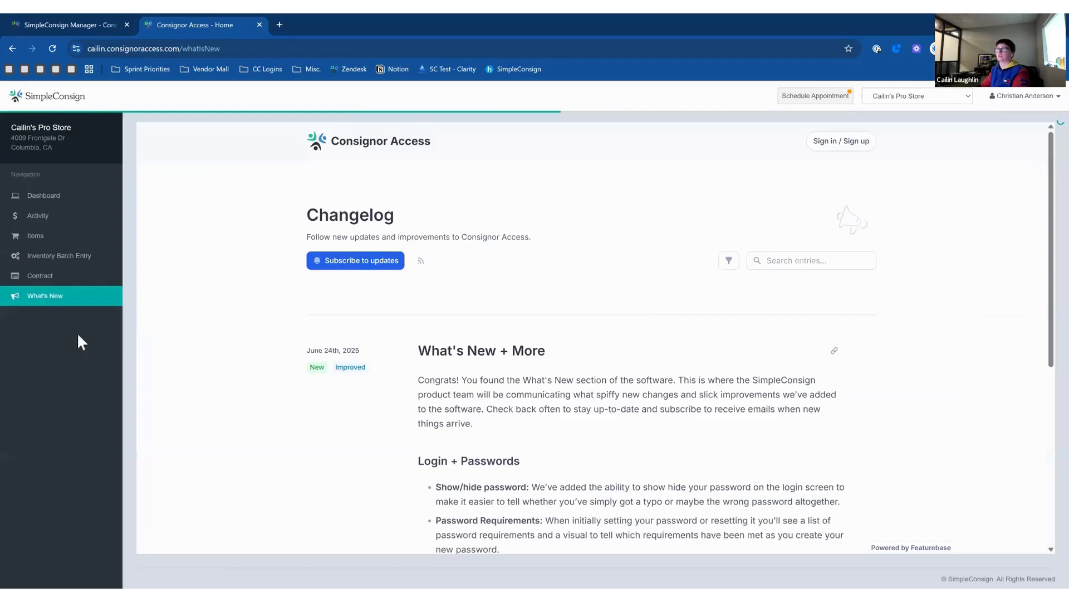
{"action": "left_click", "coordinate": [88, 204]}
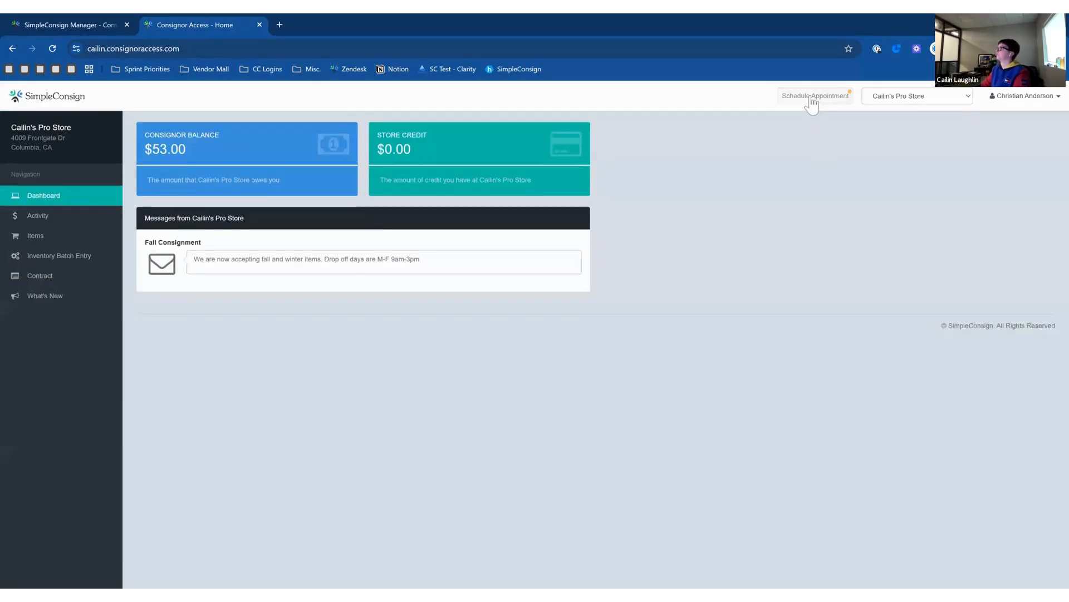
{"action": "left_click", "coordinate": [811, 96]}
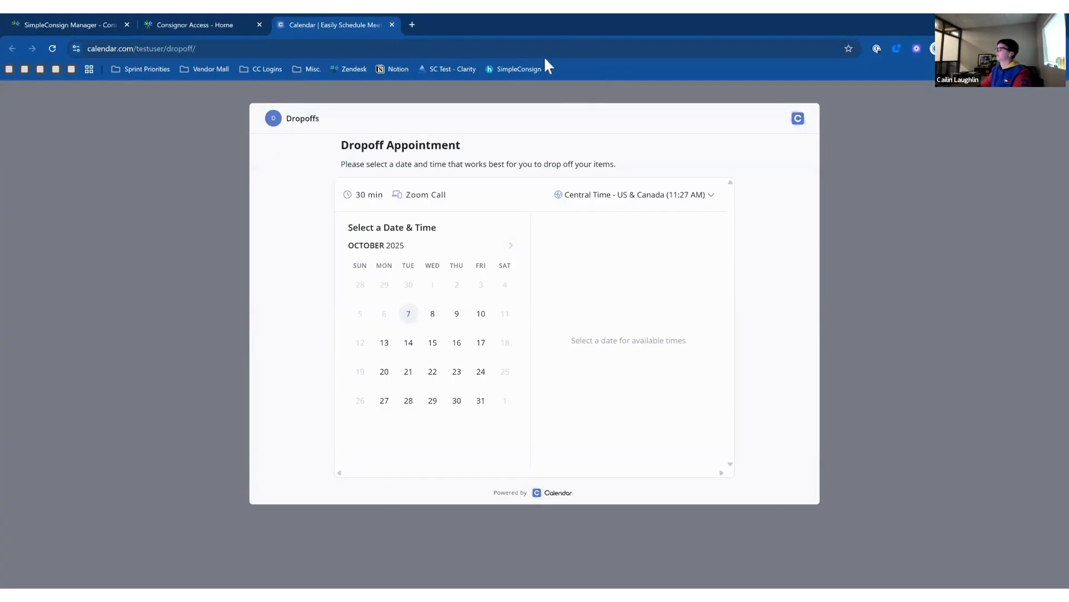
Close the Calendar.com dropoff booking tab.
{"action": "left_click", "coordinate": [392, 25]}
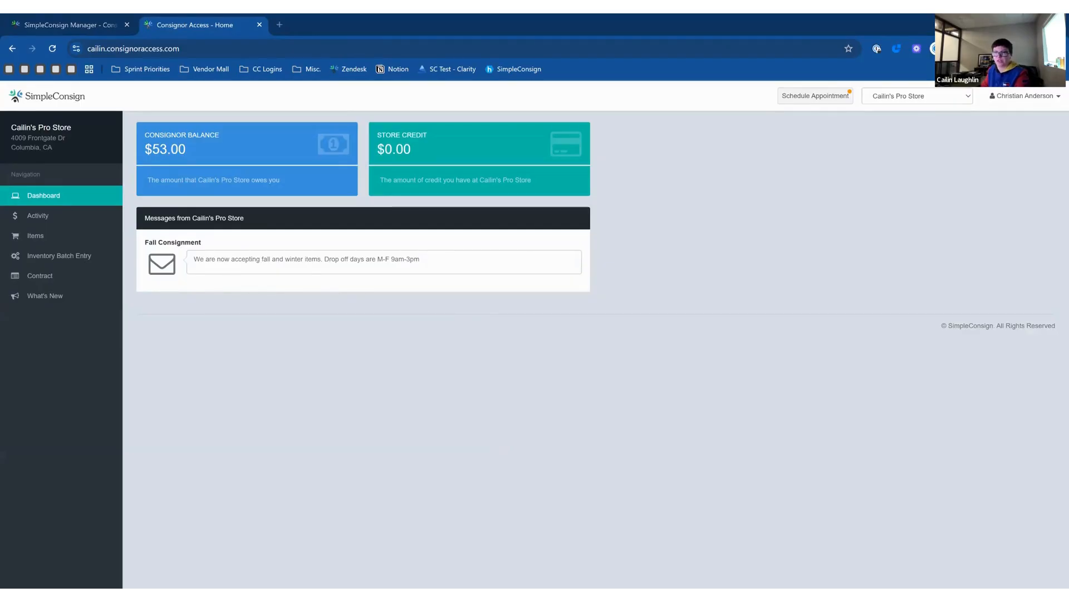
{"action": "left_click", "coordinate": [97, 27]}
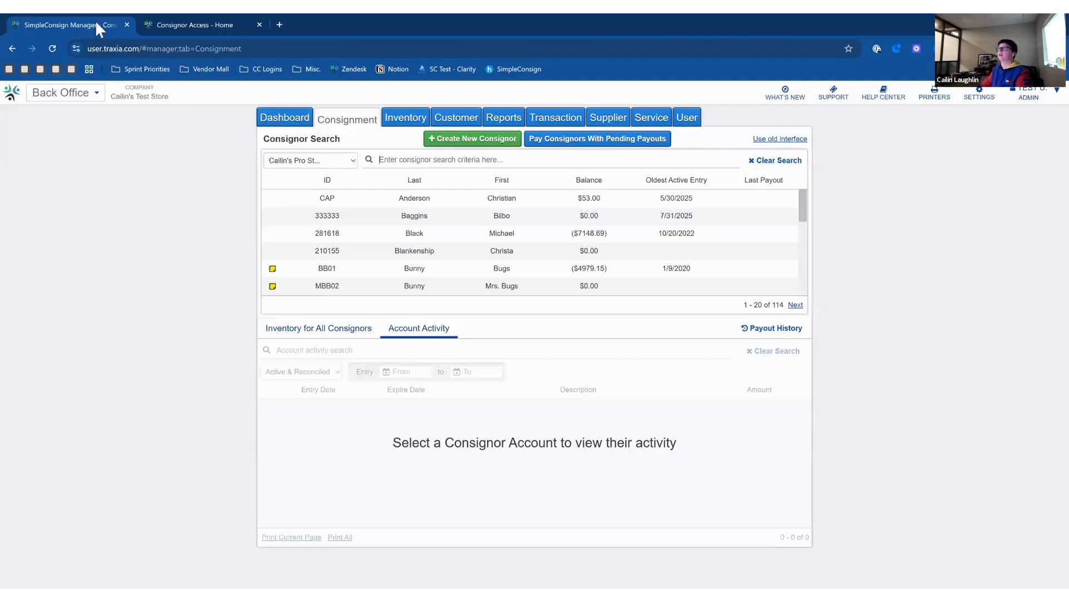
{"action": "left_click", "coordinate": [970, 103]}
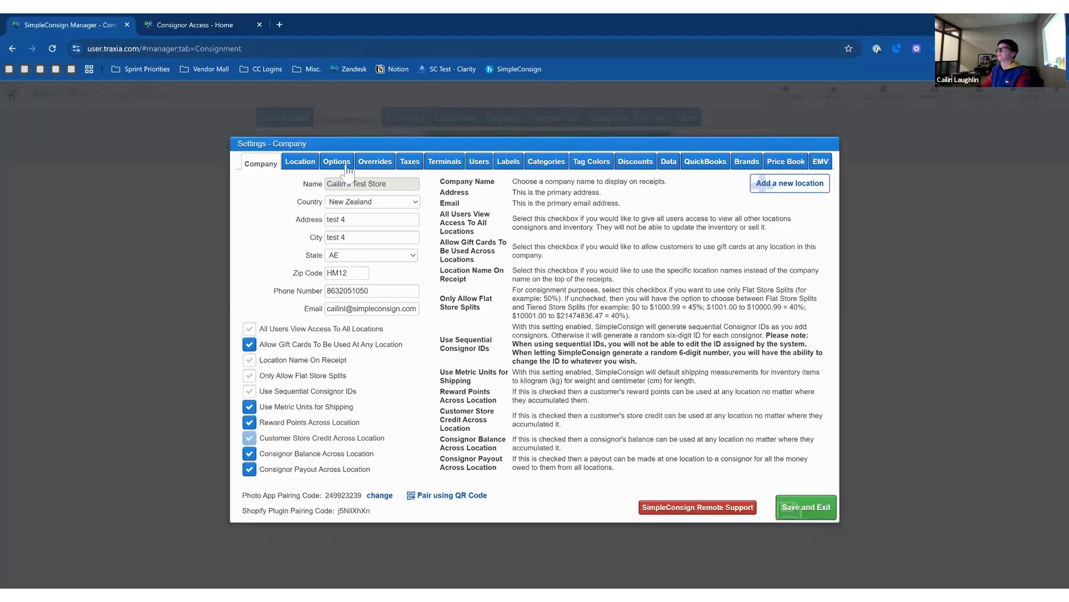
{"action": "left_click", "coordinate": [346, 163]}
{"action": "left_click", "coordinate": [328, 206]}
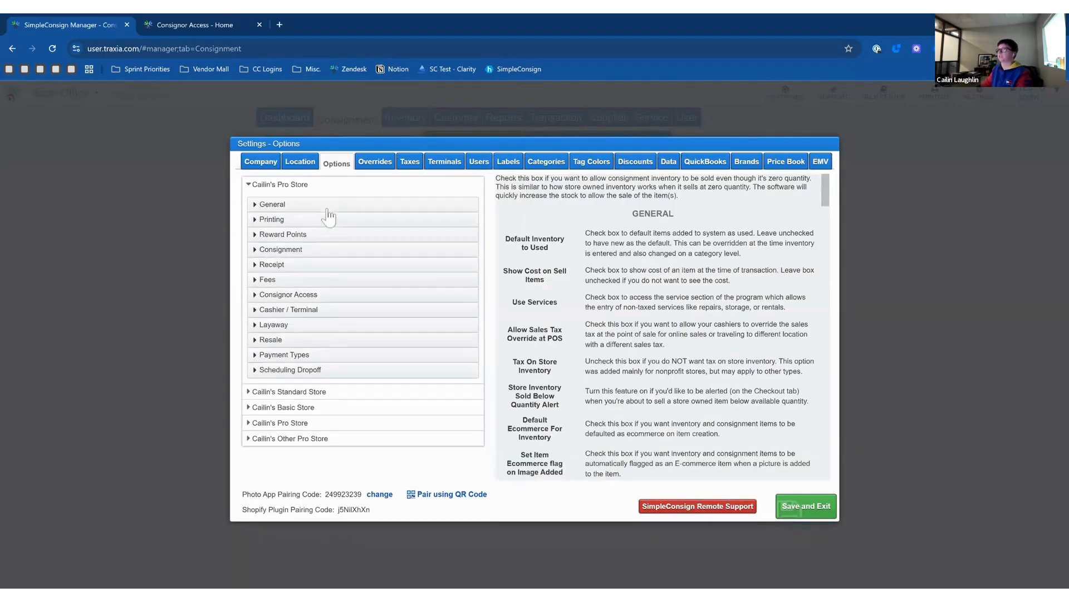
{"action": "left_click", "coordinate": [301, 369]}
{"action": "scroll", "coordinate": [322, 359], "scroll_direction": "down", "scroll_amount": 3}
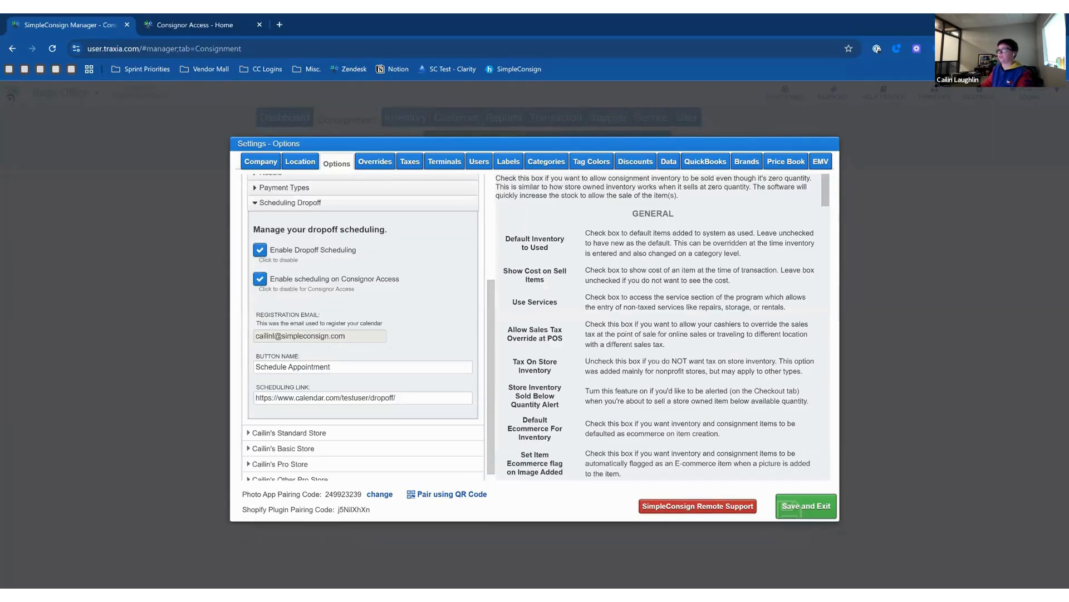
{"action": "left_click_drag", "start_coordinate": [396, 397], "coordinate": [255, 397]}
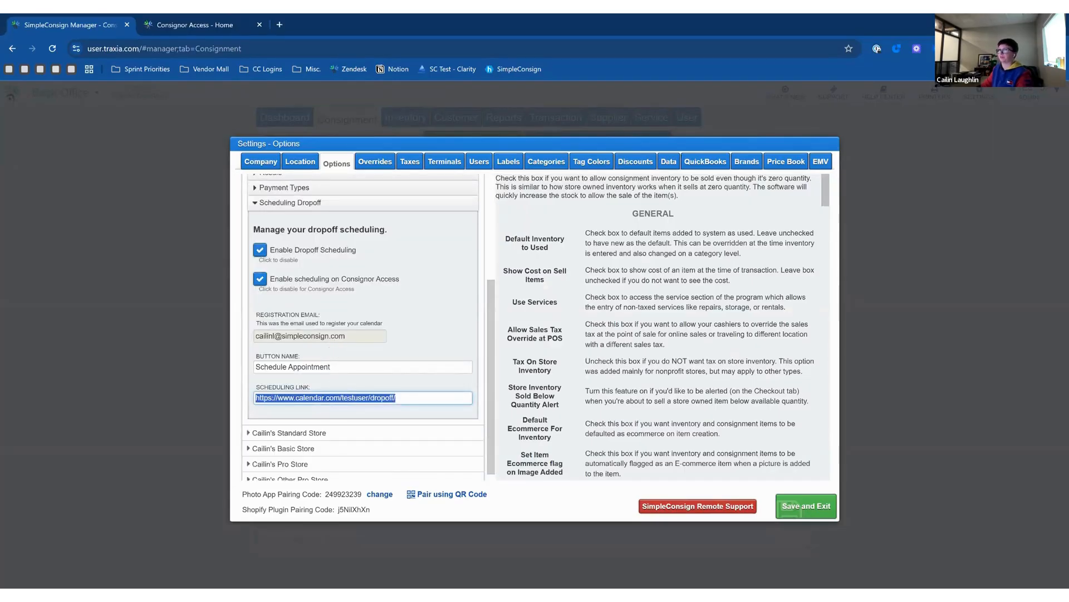
{"action": "left_click_drag", "start_coordinate": [331, 366], "coordinate": [253, 369]}
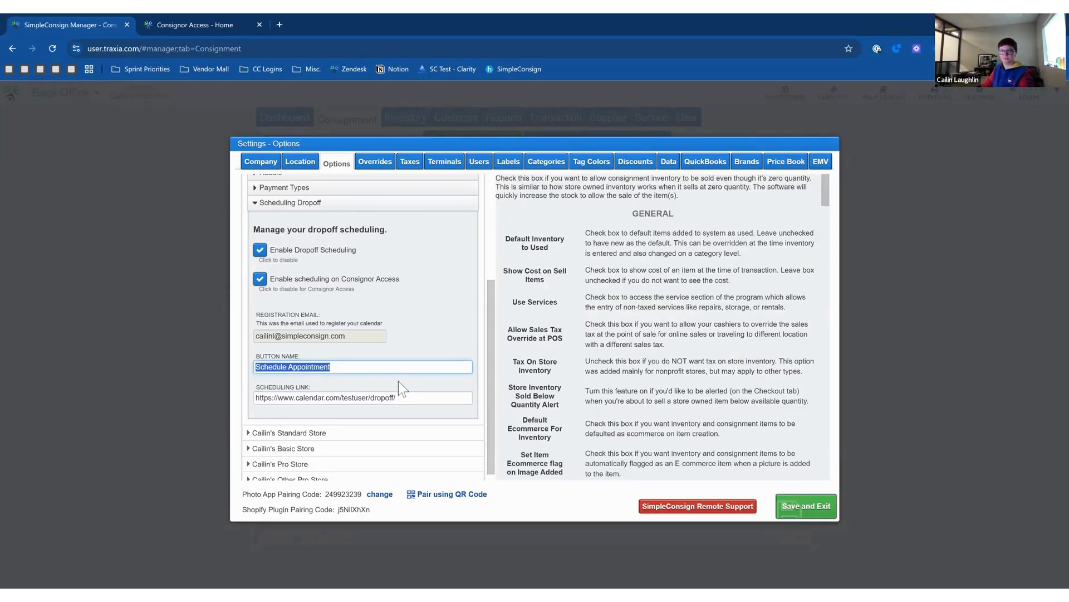
{"action": "left_click", "coordinate": [2, 301]}
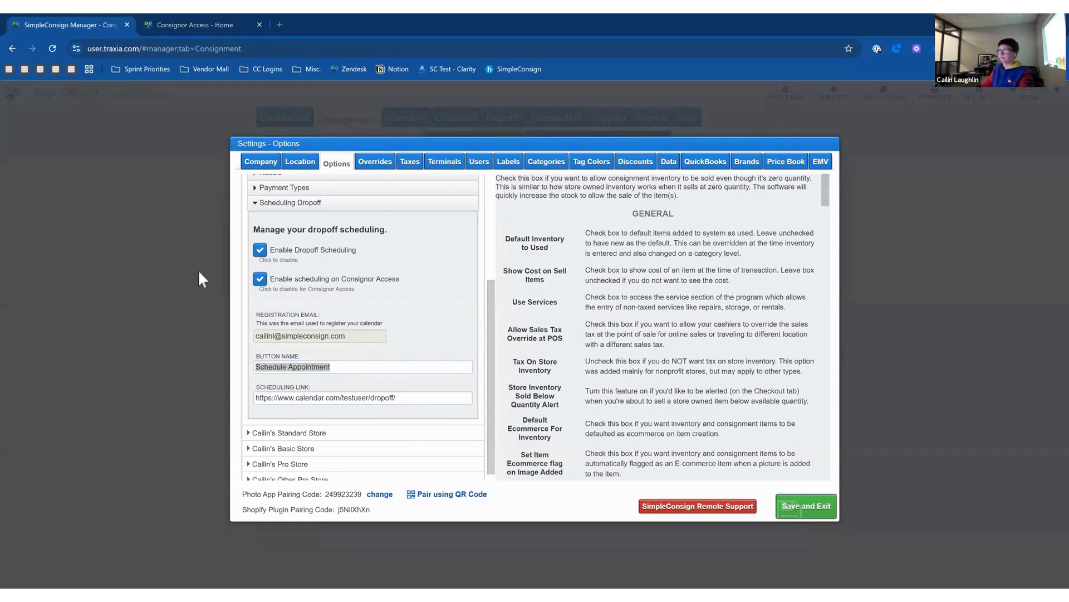
{"action": "left_click", "coordinate": [629, 408]}
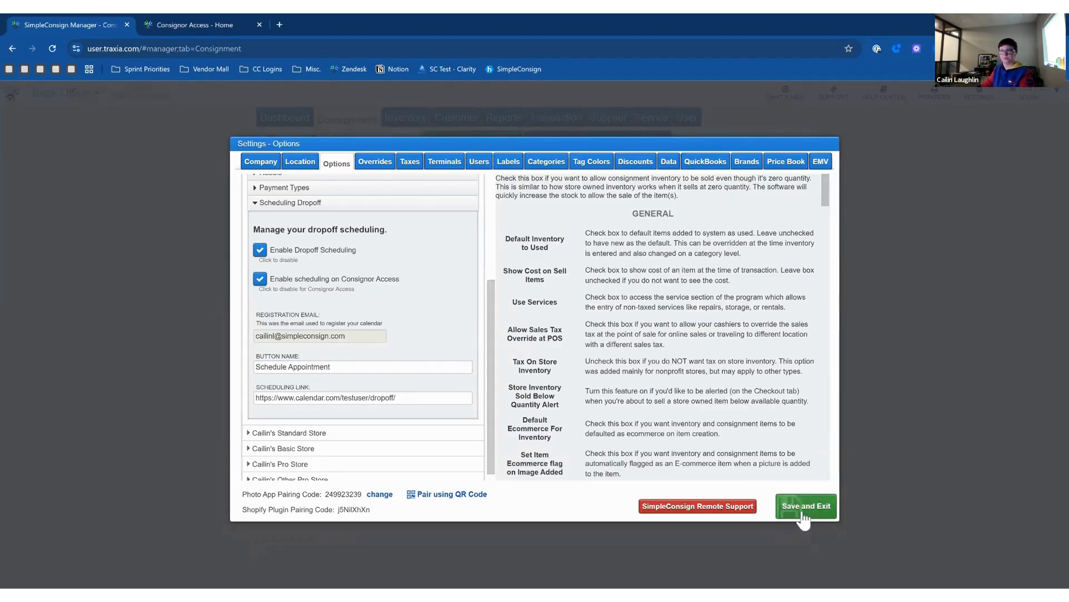
{"action": "left_click", "coordinate": [277, 206]}
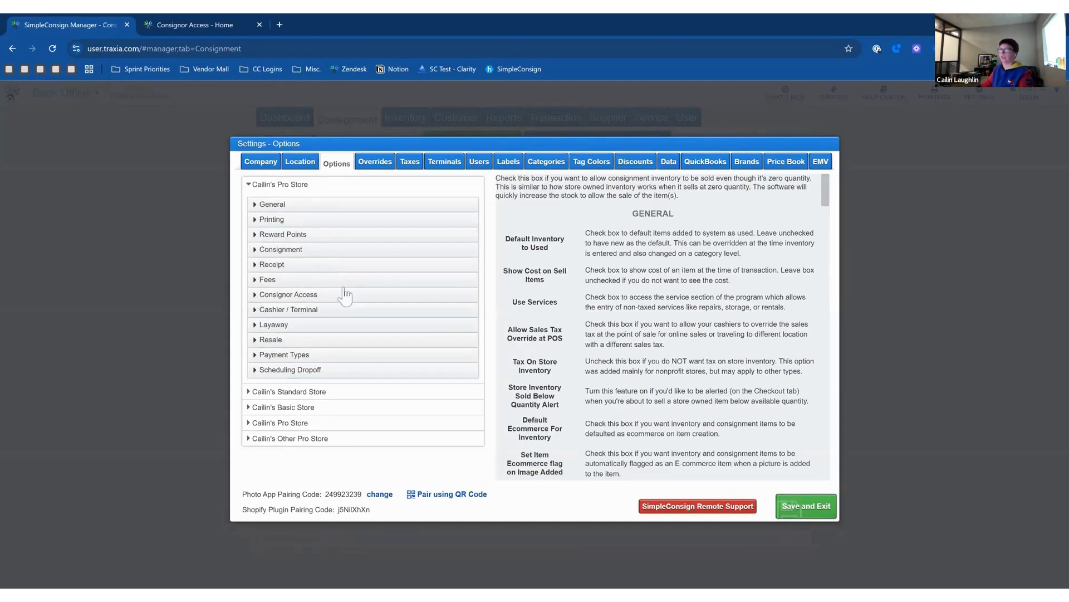
{"action": "left_click", "coordinate": [801, 507]}
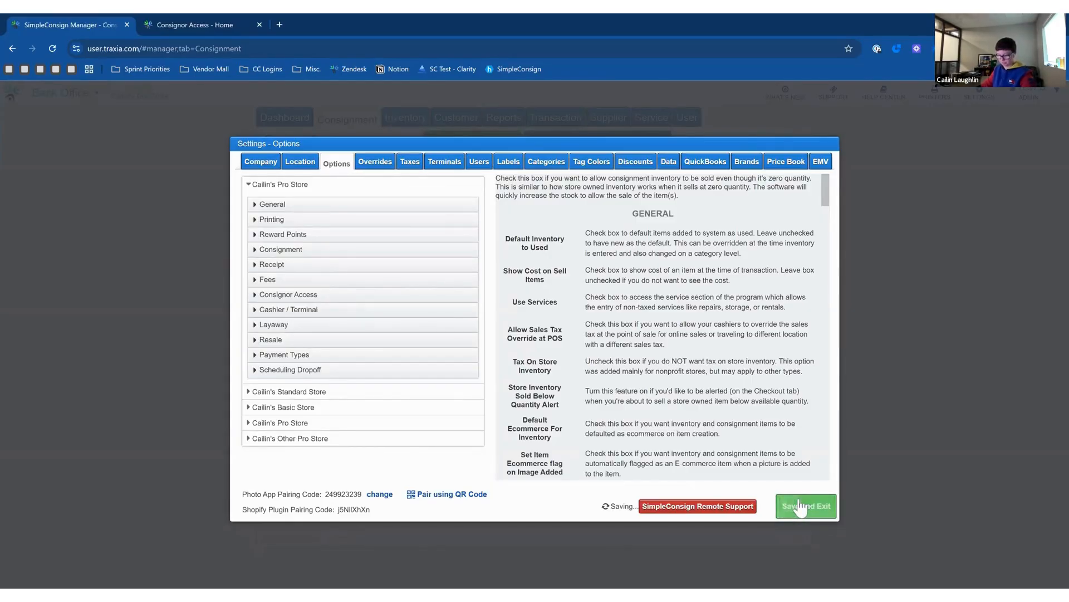